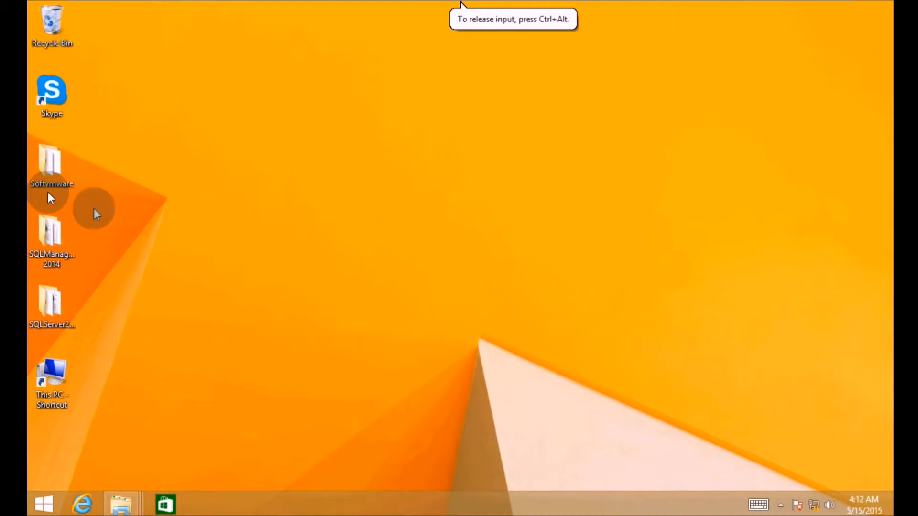
- Browse to Softvmware\infa9.6\server\Server and launch the install application
{"action": "double_click", "coordinate": [60, 167]}
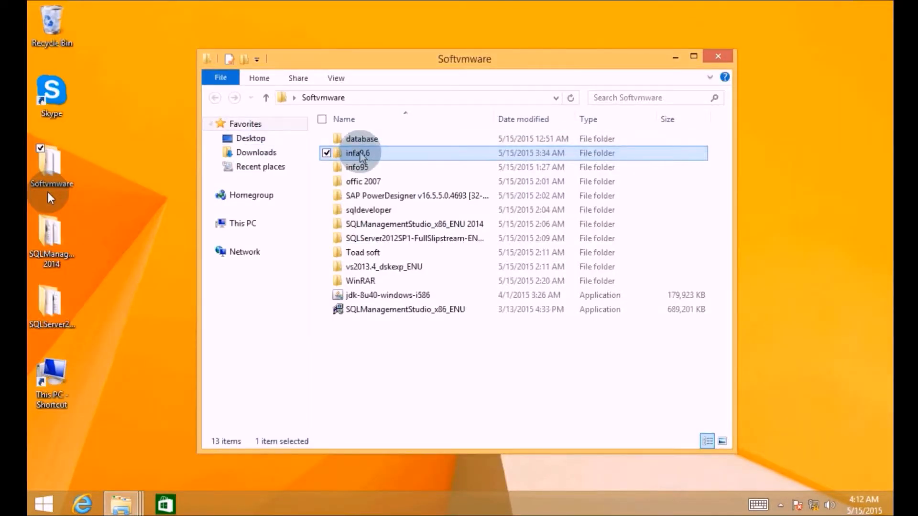
{"action": "double_click", "coordinate": [360, 154]}
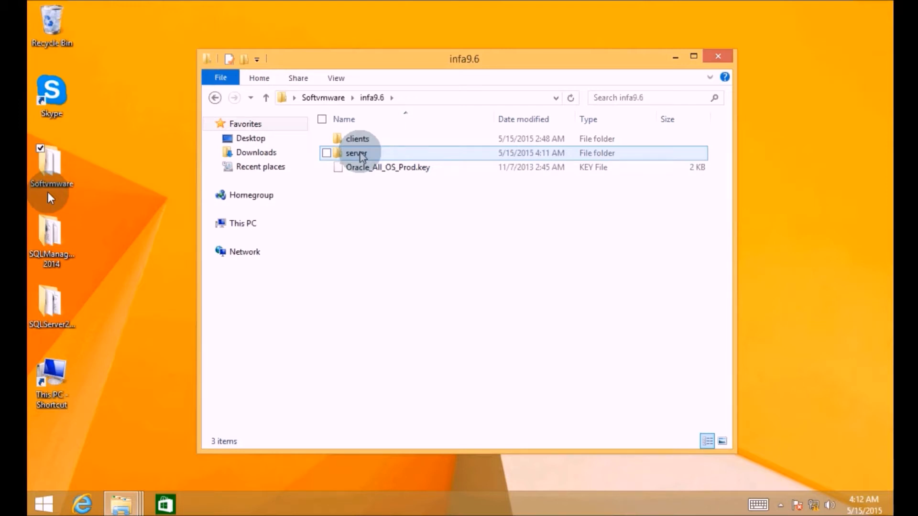
{"action": "double_click", "coordinate": [357, 153]}
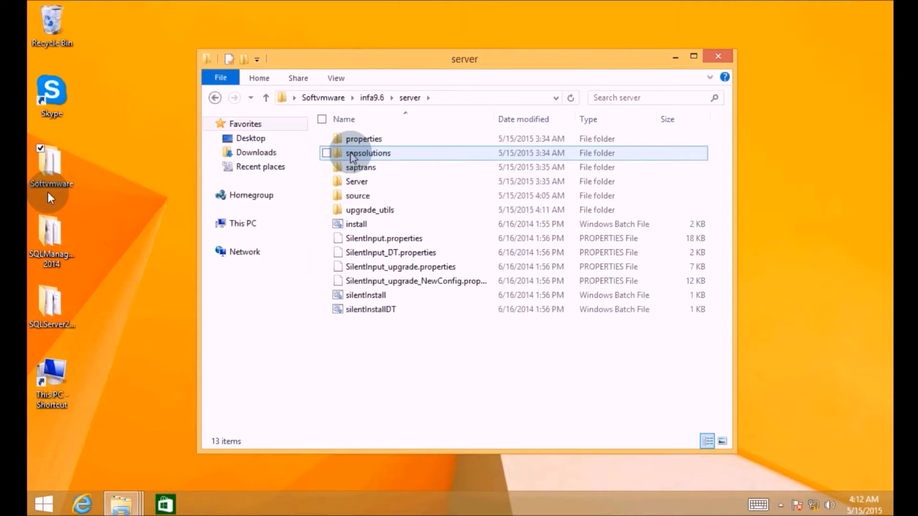
{"action": "double_click", "coordinate": [361, 187]}
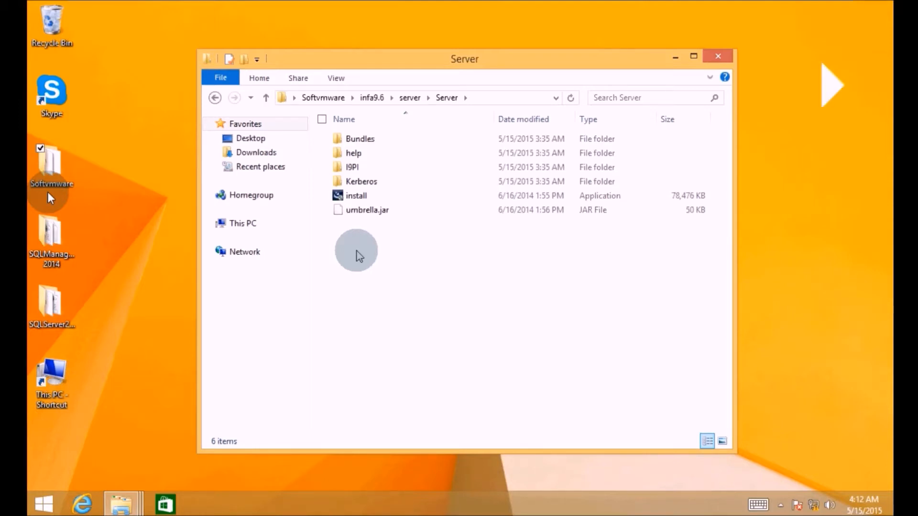
{"action": "double_click", "coordinate": [356, 195]}
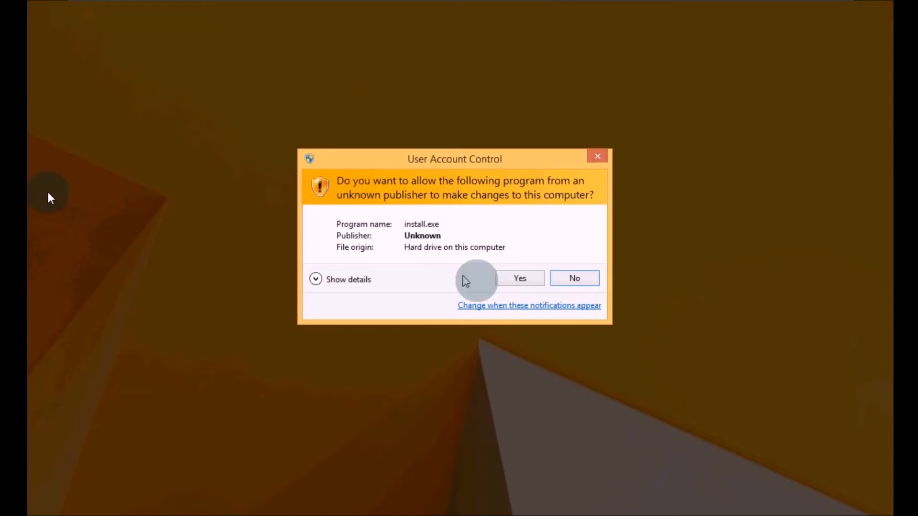
- Approve the User Account Control prompt so install.exe can run
{"action": "left_click", "coordinate": [511, 279]}
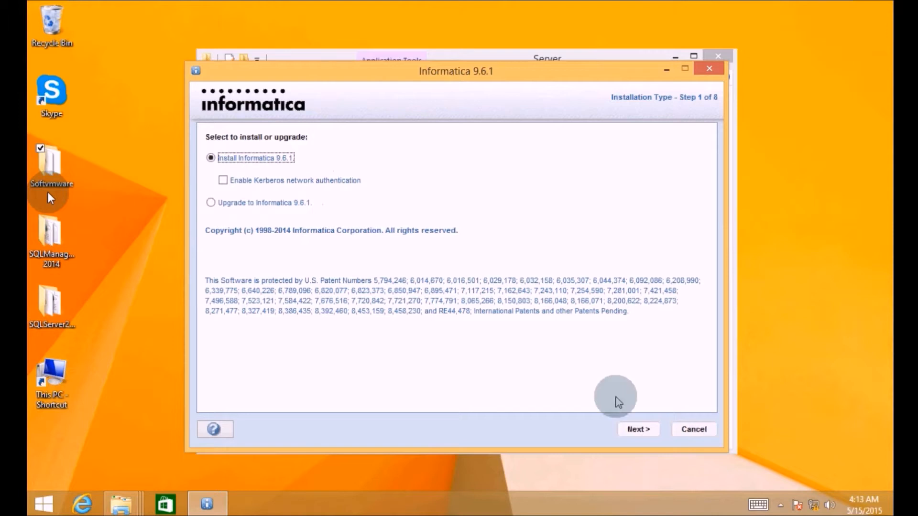
- Keep Install Informatica 9.6.1 and continue past the pre-requisites page
{"action": "left_click", "coordinate": [633, 432]}
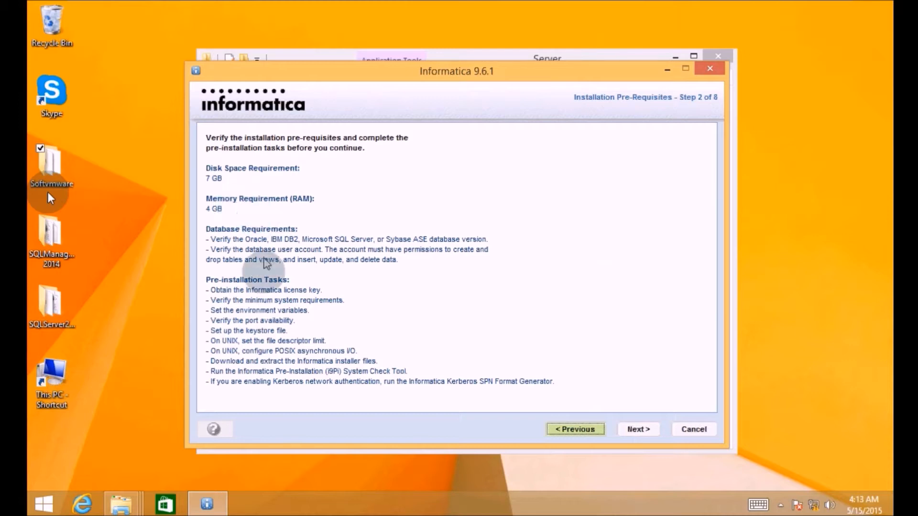
{"action": "left_click", "coordinate": [643, 431]}
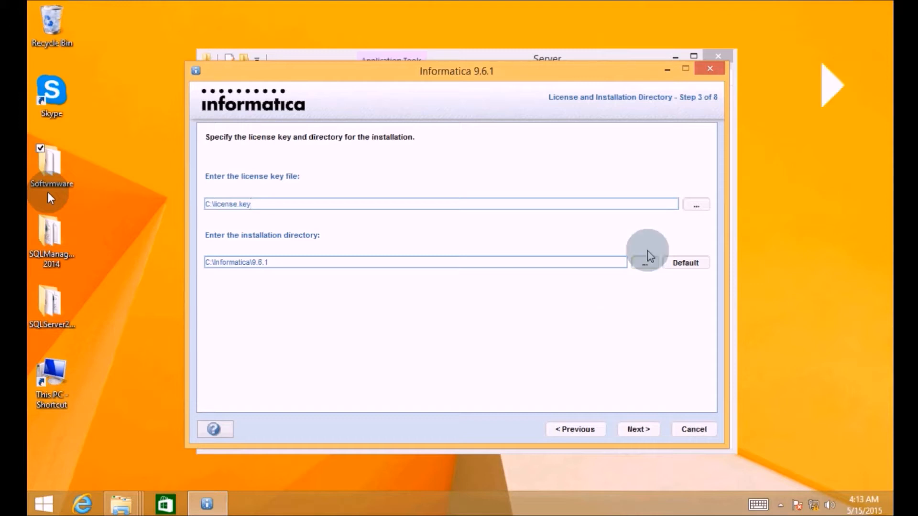
- Set the license key file to Oracle_All_OS_Prod.key from Desktop\Softvmware\infa9.6 and continue
{"action": "left_click", "coordinate": [694, 206]}
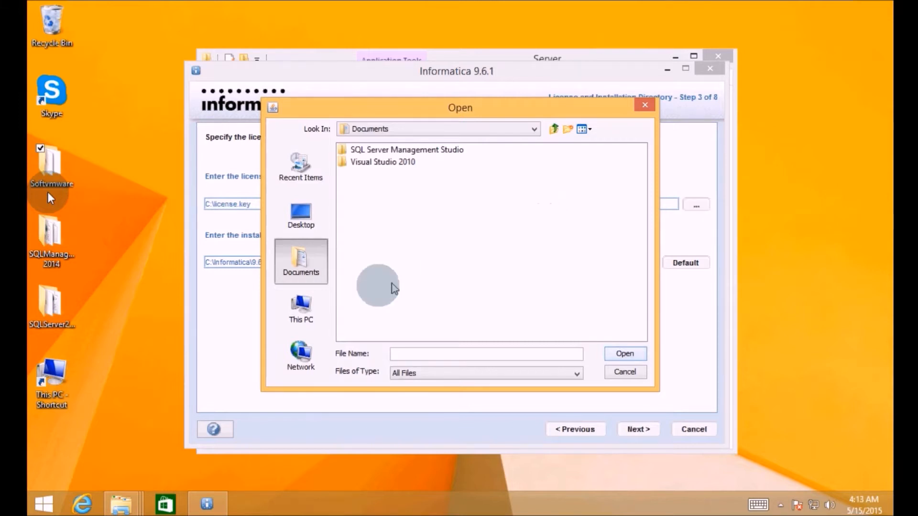
{"action": "left_click", "coordinate": [302, 221]}
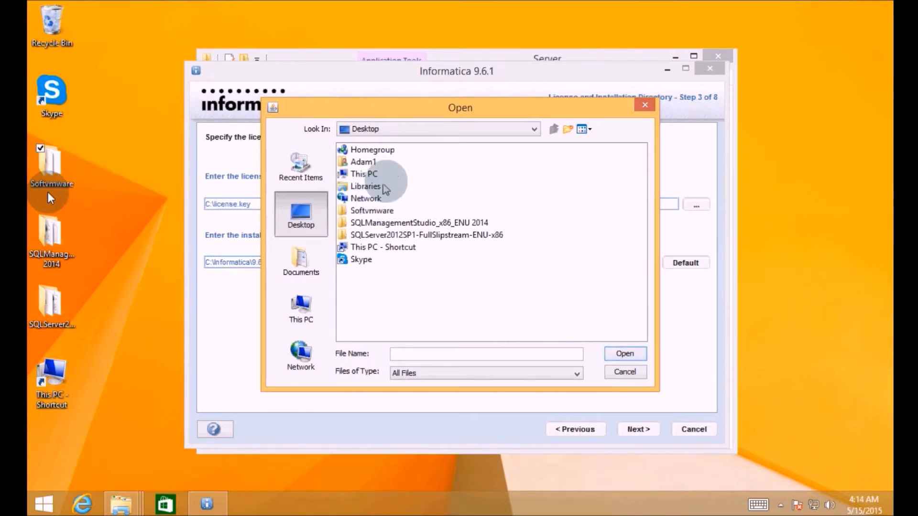
{"action": "double_click", "coordinate": [372, 211]}
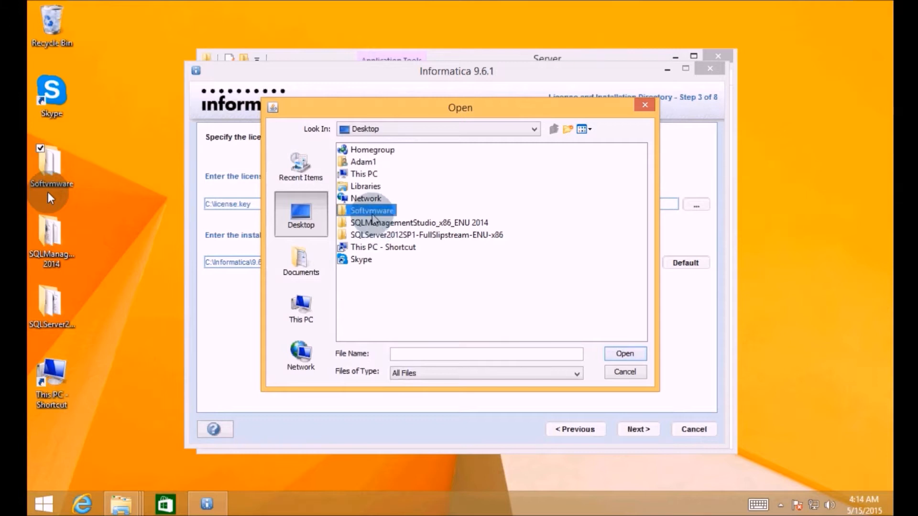
{"action": "double_click", "coordinate": [366, 162]}
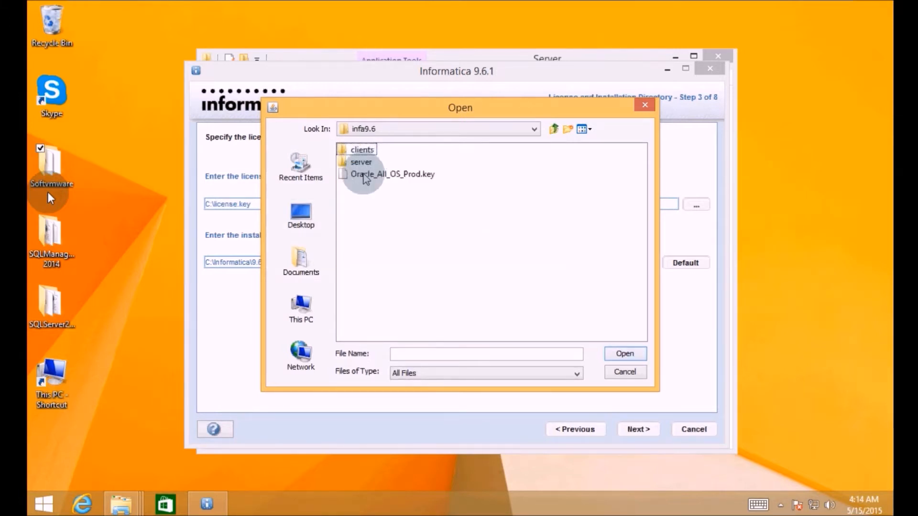
{"action": "left_click", "coordinate": [366, 175]}
{"action": "left_click", "coordinate": [625, 354]}
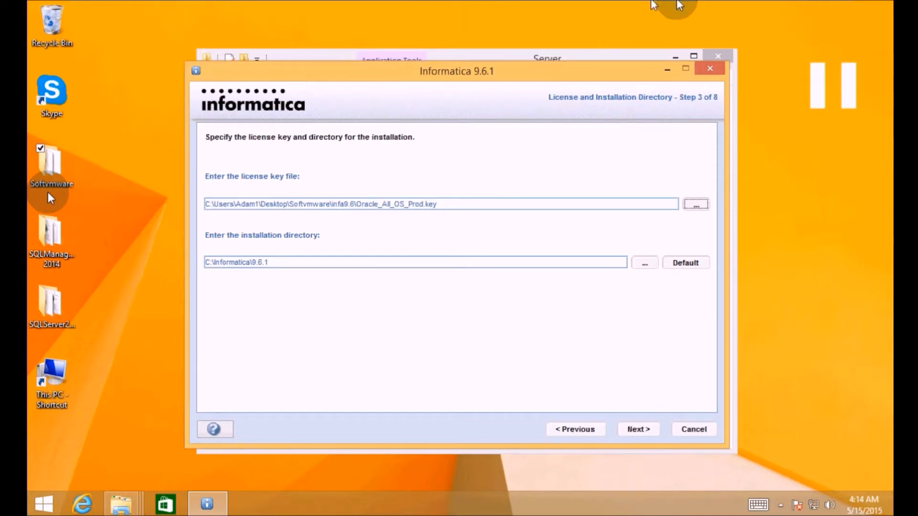
{"action": "left_click", "coordinate": [638, 429]}
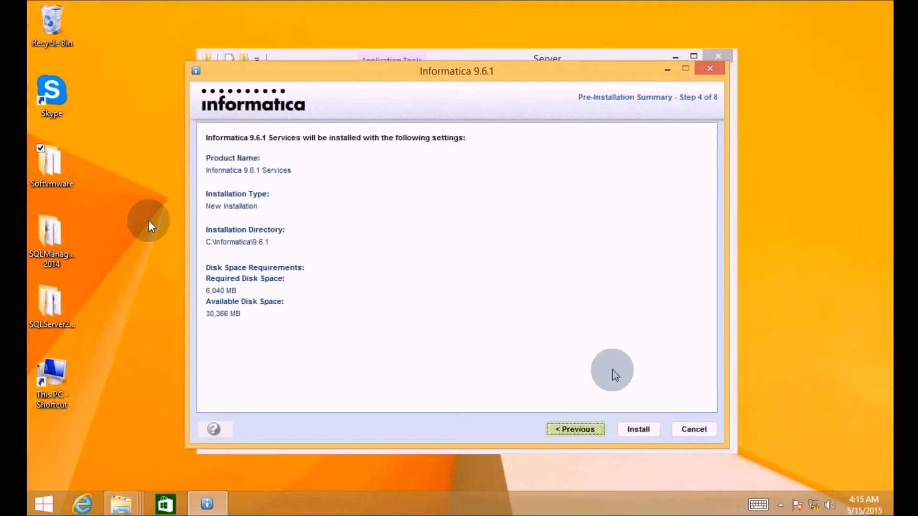
- Start installing Informatica 9.6.1 Services to C:\Informatica\9.6.1 from the summary page
{"action": "left_click", "coordinate": [638, 430]}
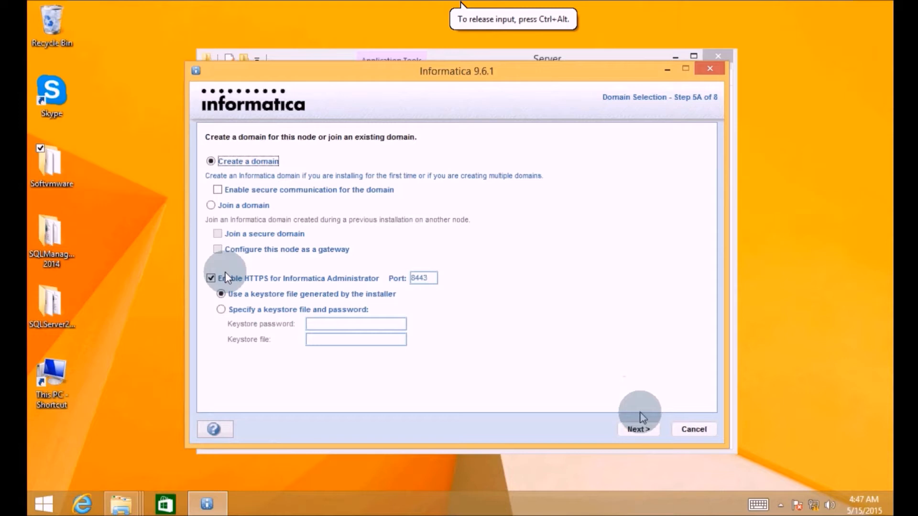
- Continue with Create a domain and allow Java through the Windows firewall
{"action": "left_click", "coordinate": [635, 429]}
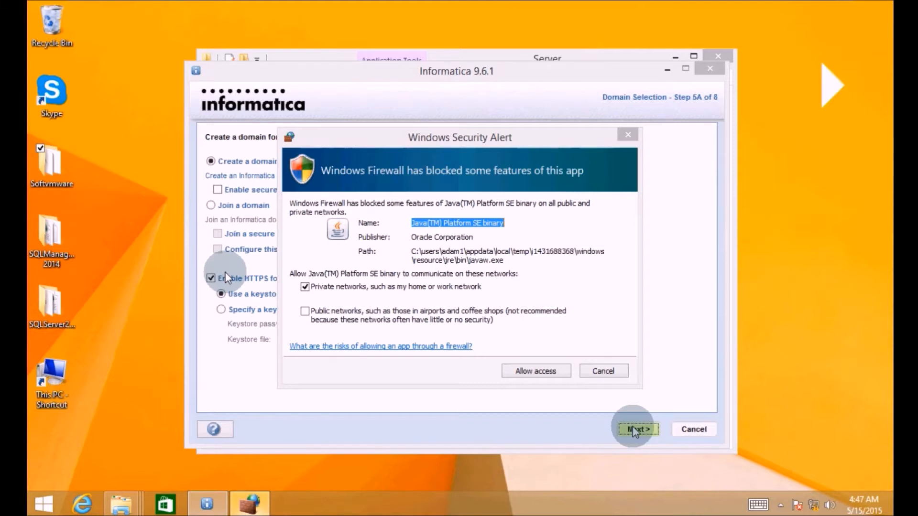
{"action": "left_click", "coordinate": [536, 374]}
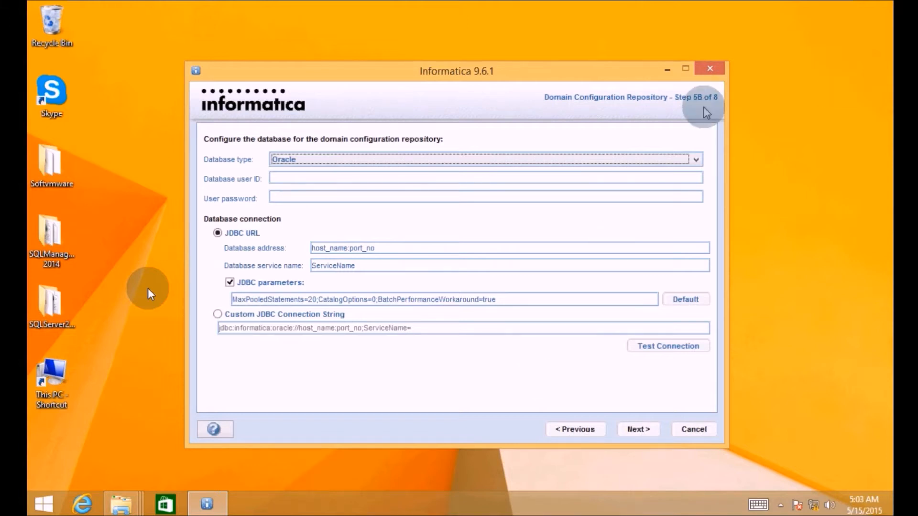
- Set the repository database type to SQLServer, then go to the Start screen
{"action": "left_click", "coordinate": [696, 162]}
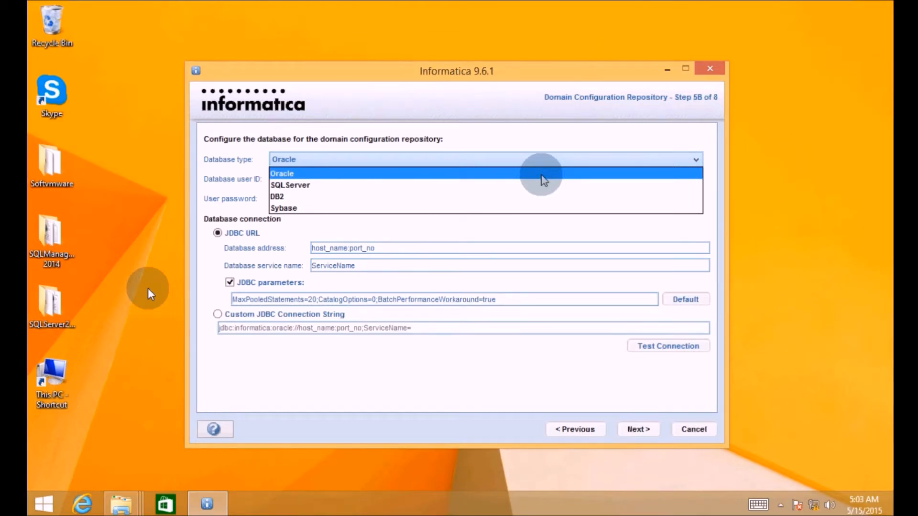
{"action": "left_click", "coordinate": [320, 185]}
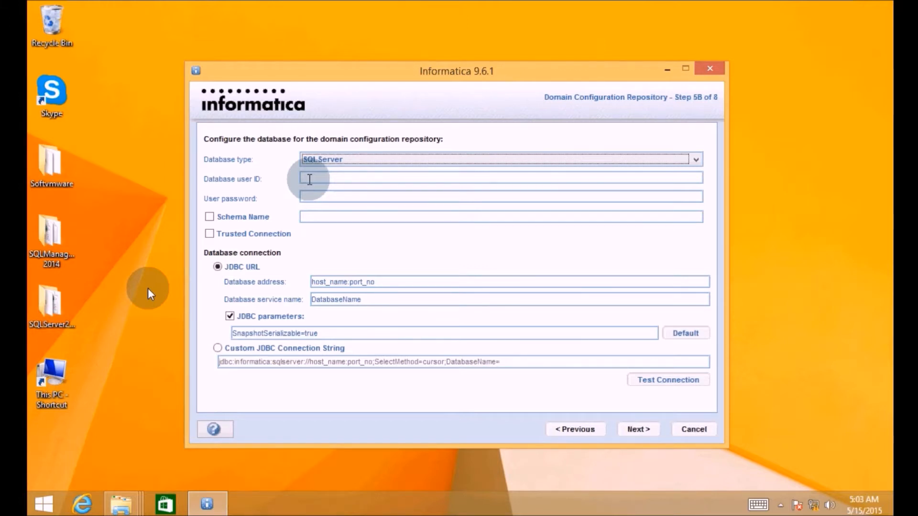
{"action": "left_click", "coordinate": [310, 179]}
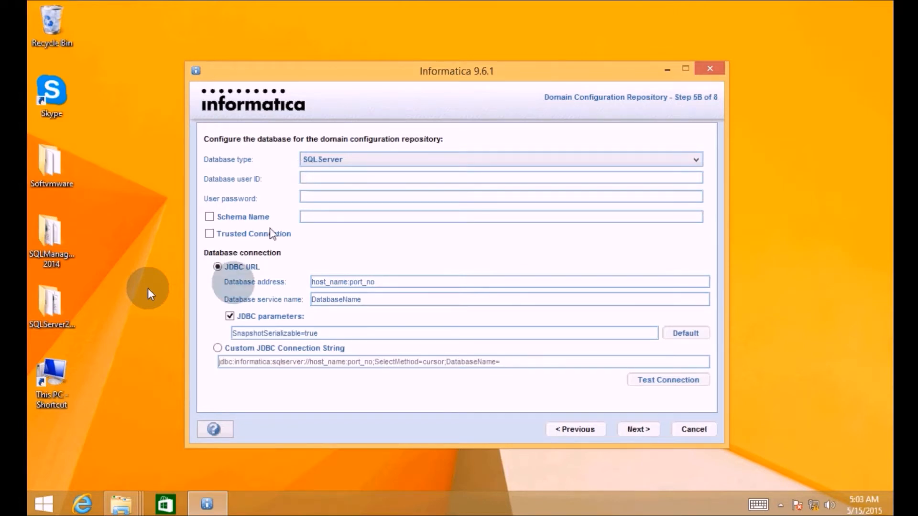
{"action": "left_click", "coordinate": [43, 507]}
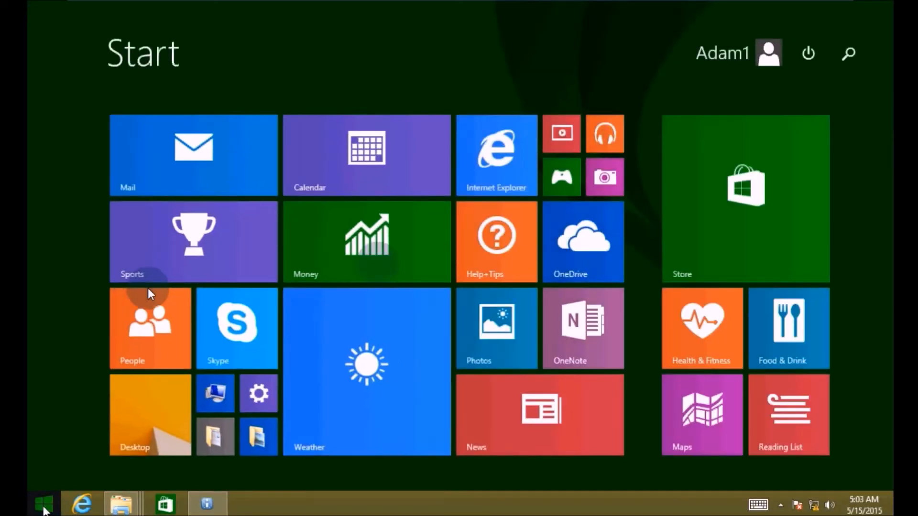
- Search for 'sql se' and start SQL Server Management Studio
{"action": "left_click", "coordinate": [844, 54]}
{"action": "type", "text": "sql"}
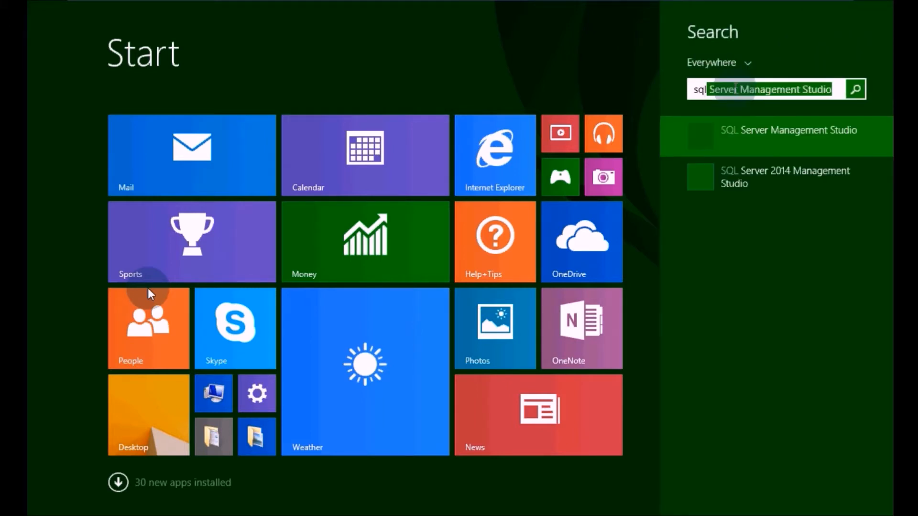
{"action": "type", "text": " se"}
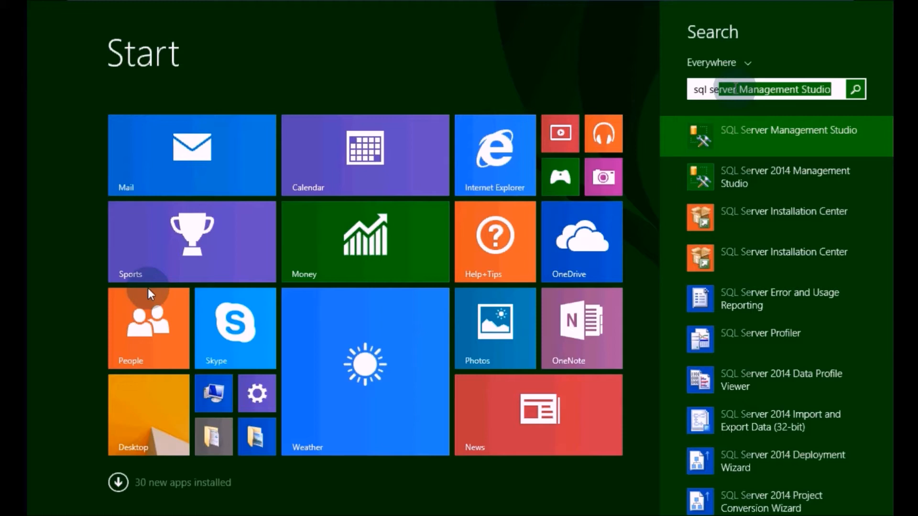
{"action": "left_click", "coordinate": [734, 141]}
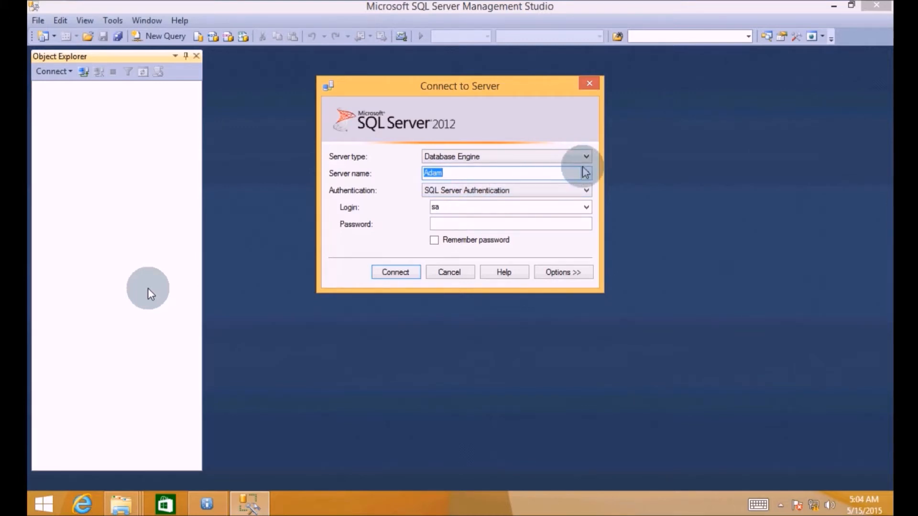
- Connect Management Studio with SQL Server Authentication using the sa login and its password
{"action": "left_click", "coordinate": [471, 190]}
{"action": "left_click", "coordinate": [444, 207]}
{"action": "left_click", "coordinate": [466, 193]}
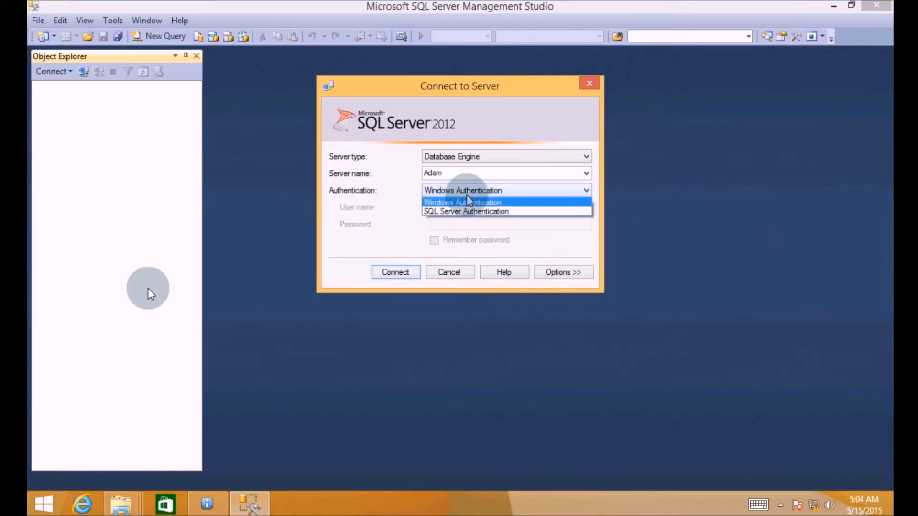
{"action": "left_click", "coordinate": [459, 211]}
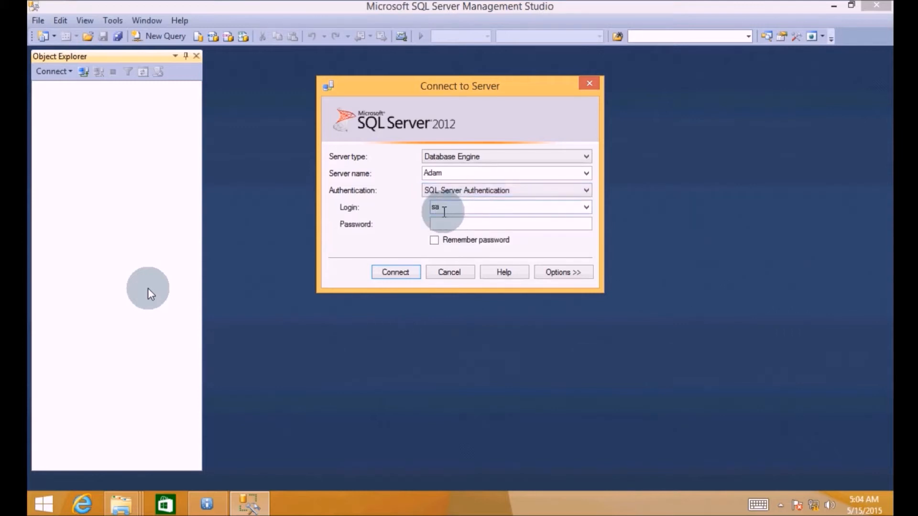
{"action": "left_click", "coordinate": [447, 226]}
{"action": "type", "text": "*****"}
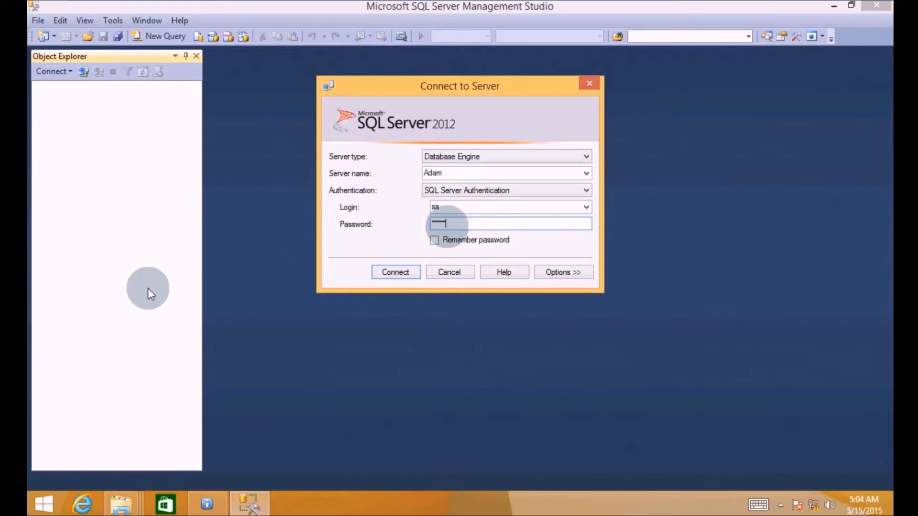
{"action": "left_click", "coordinate": [393, 275]}
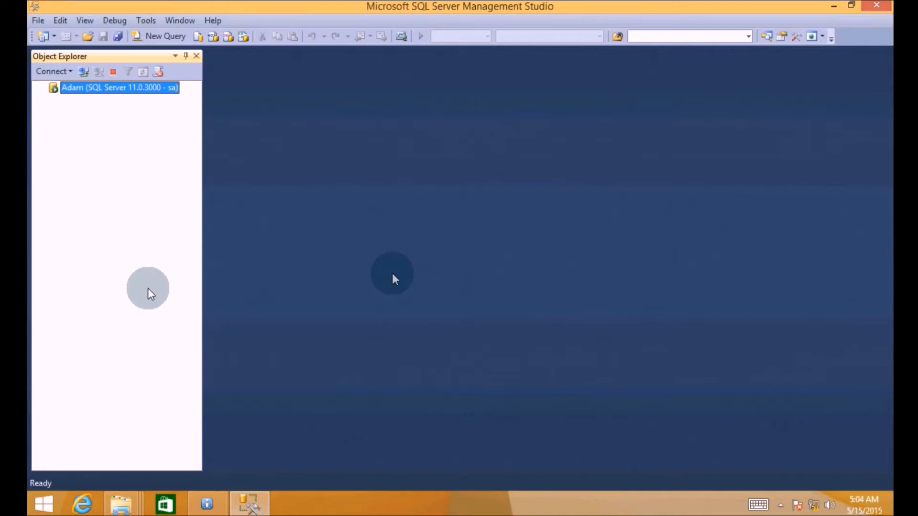
- Reopen the Connect to Server prompt, then return to the installer's database user ID field
{"action": "left_click", "coordinate": [83, 71]}
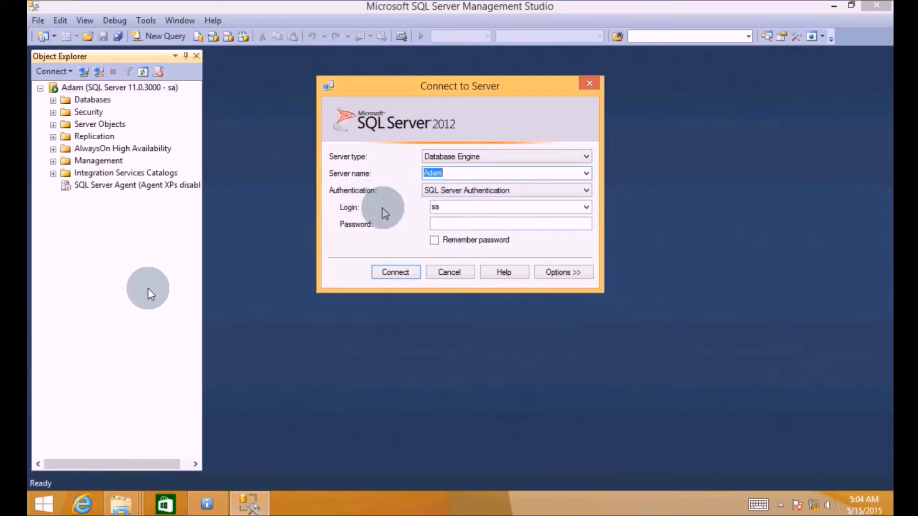
{"action": "left_click", "coordinate": [207, 505]}
{"action": "left_click", "coordinate": [302, 178]}
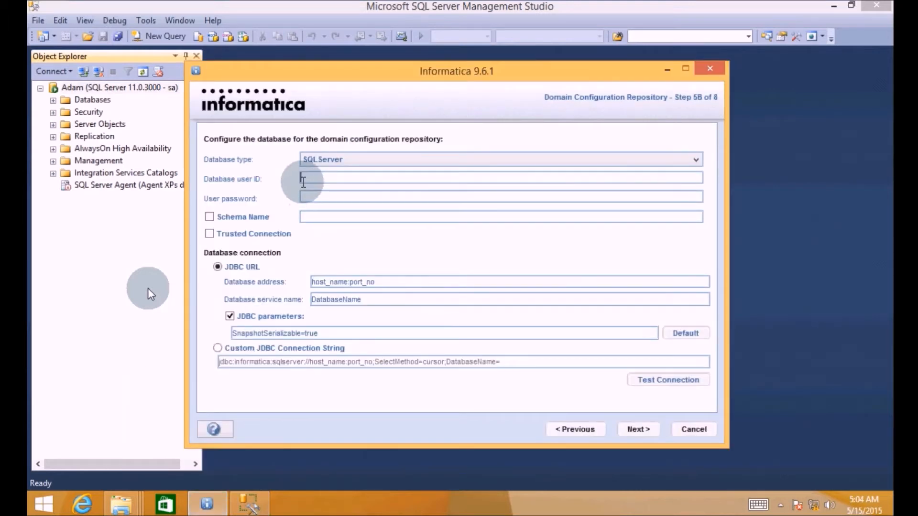
- Enter sa and its password for the repository, then select the server name in Connect to Server
{"action": "type", "text": "sa"}
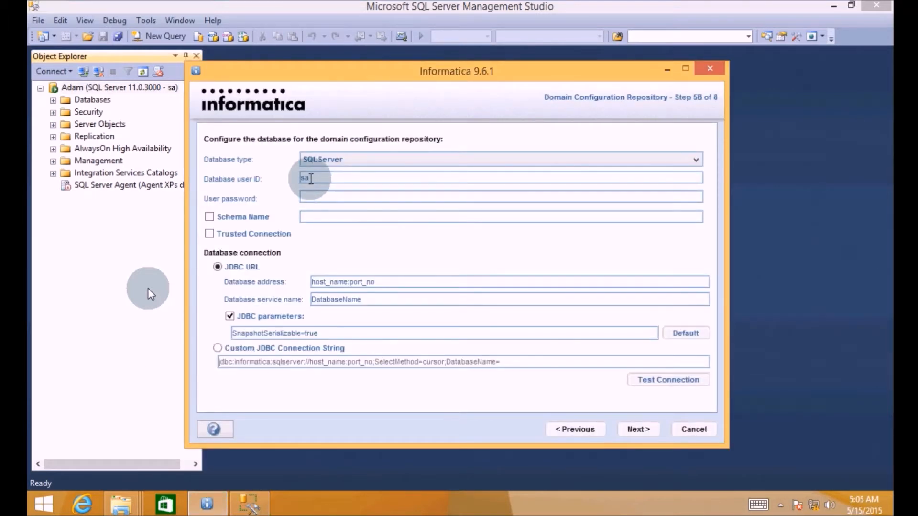
{"action": "type", "text": "•••••"}
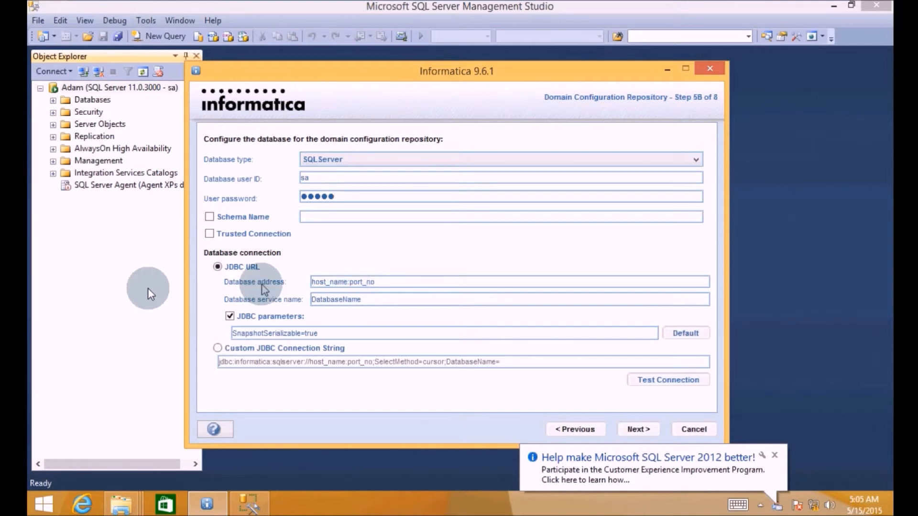
{"action": "left_click", "coordinate": [151, 293]}
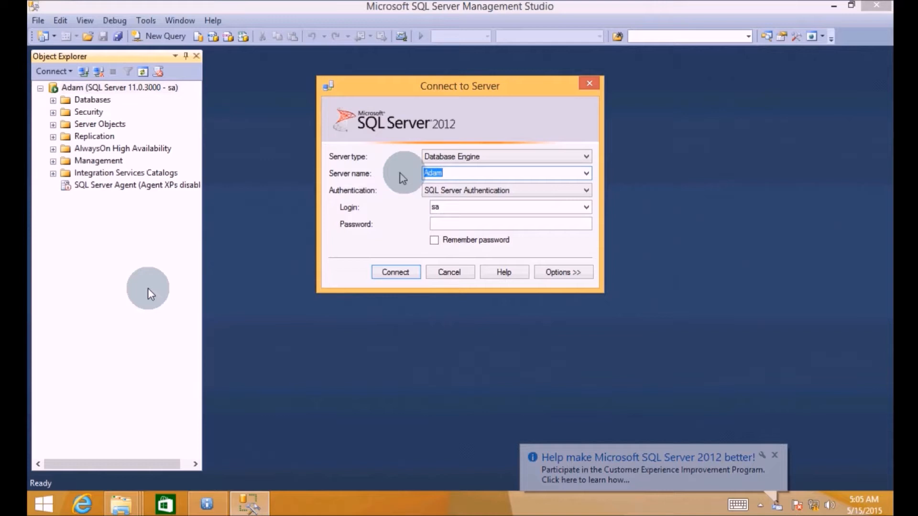
{"action": "left_click", "coordinate": [449, 173]}
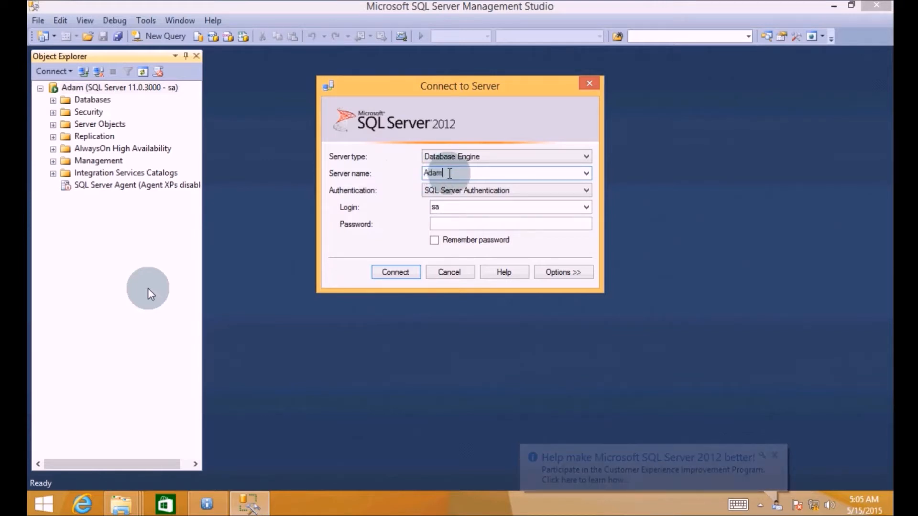
{"action": "left_click_drag", "start_coordinate": [449, 173], "coordinate": [409, 174]}
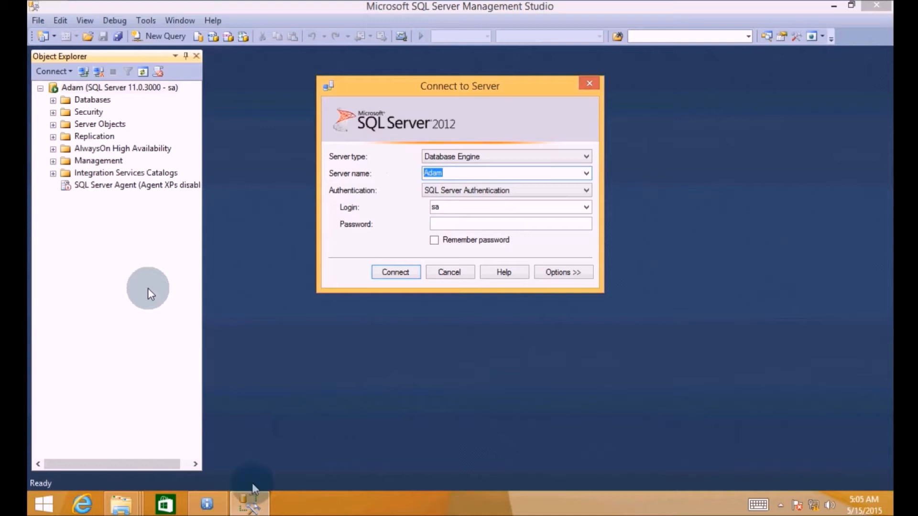
{"action": "left_click", "coordinate": [251, 502]}
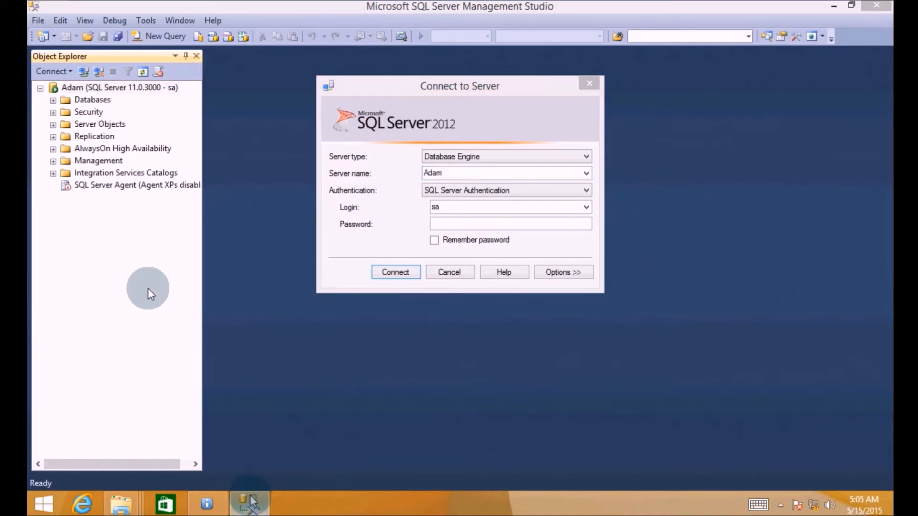
- Replace the database address placeholder with the server's host name and port 1443
{"action": "left_click", "coordinate": [208, 506]}
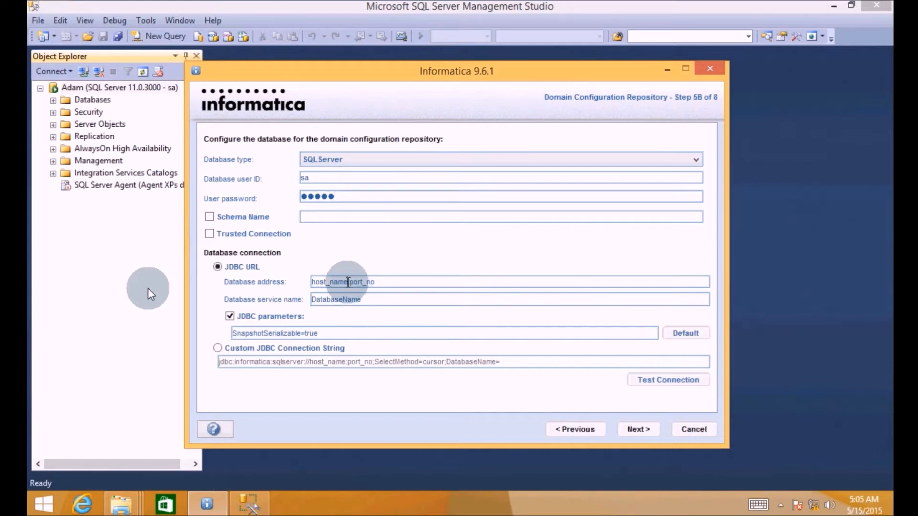
{"action": "key", "text": "BackSpace"}
{"action": "key", "text": "BackSpace"}
{"action": "key", "text": "BackSpace"}
{"action": "key", "text": "BackSpace"}
{"action": "key", "text": "BackSpace"}
{"action": "key", "text": "BackSpace"}
{"action": "key", "text": "BackSpace"}
{"action": "key", "text": "BackSpace"}
{"action": "key", "text": "BackSpace"}
{"action": "key", "text": "BackSpace"}
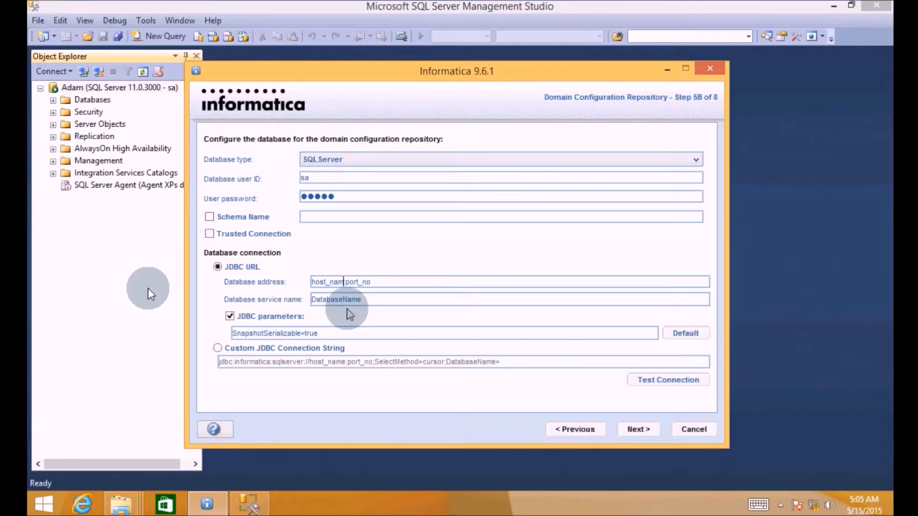
{"action": "type", "text": "Adam"}
{"action": "key", "text": "Delete"}
{"action": "key", "text": "Delete"}
{"action": "key", "text": "Delete"}
{"action": "key", "text": "Delete"}
{"action": "type", "text": ":"}
{"action": "key", "text": "Delete"}
{"action": "key", "text": "Delete"}
{"action": "key", "text": "Delete"}
{"action": "type", "text": "1443"}
{"action": "left_click", "coordinate": [374, 301]}
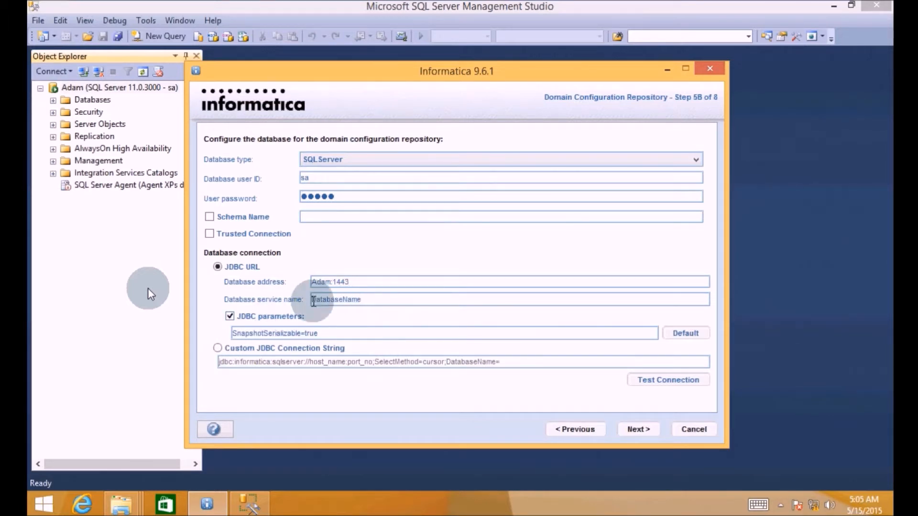
{"action": "left_click", "coordinate": [249, 502]}
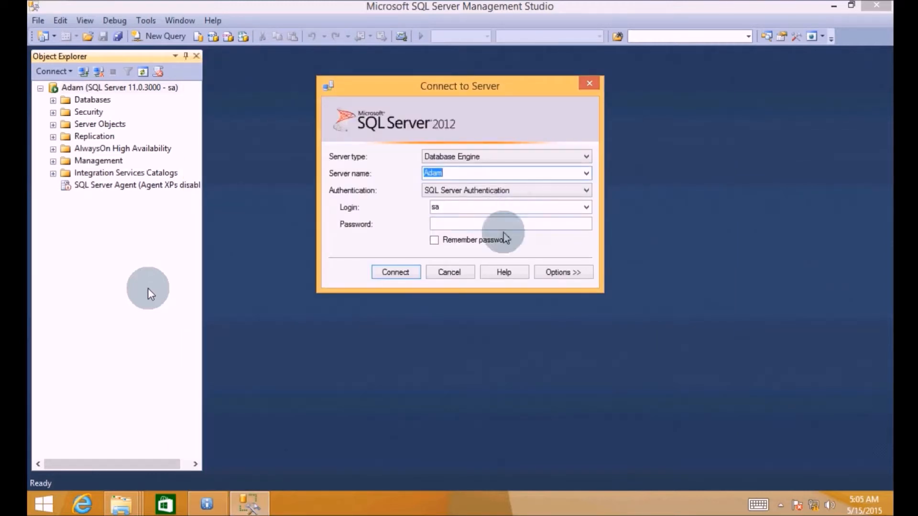
- Disconnect and reconnect Object Explorer to the SQL Server instance as sa with its password
{"action": "left_click", "coordinate": [473, 268]}
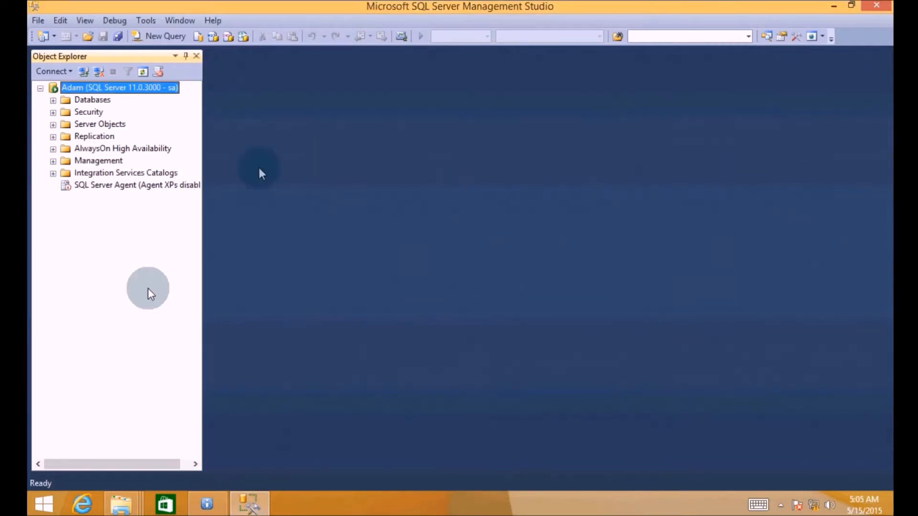
{"action": "left_click", "coordinate": [98, 73]}
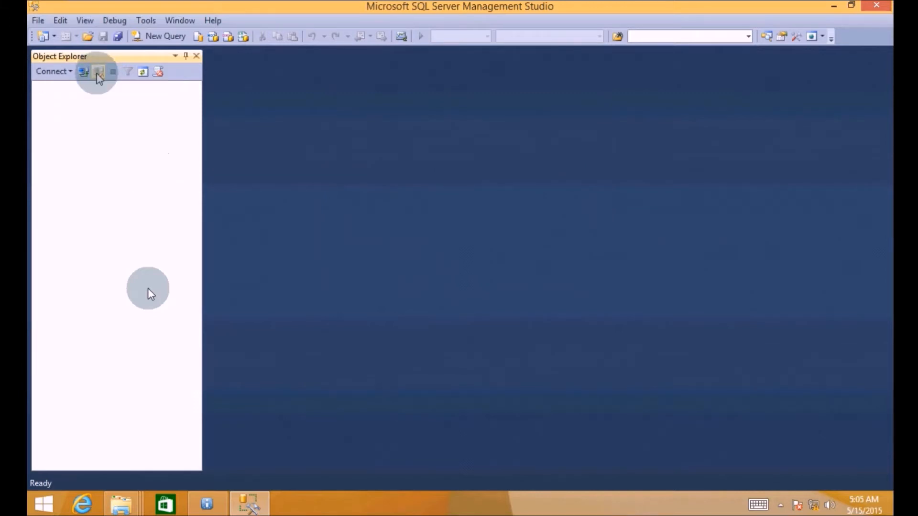
{"action": "left_click", "coordinate": [83, 72]}
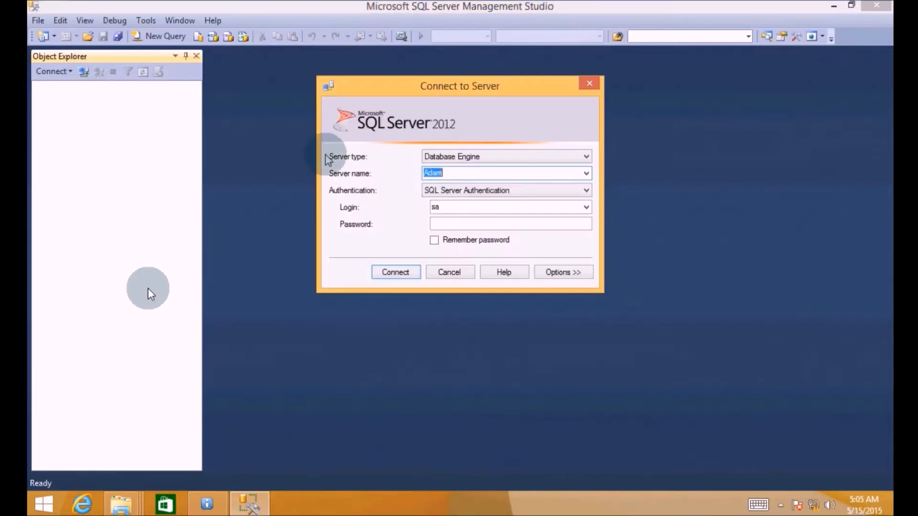
{"action": "left_click", "coordinate": [445, 223]}
{"action": "type", "text": "*****"}
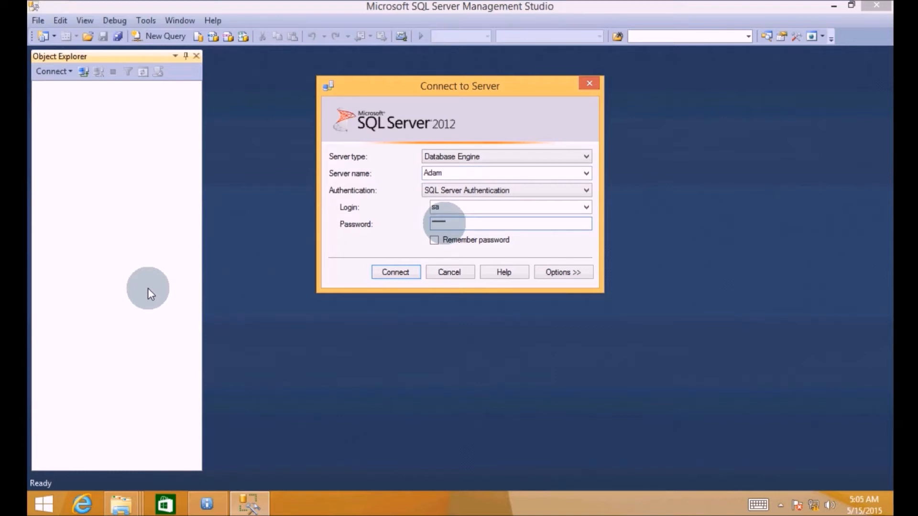
{"action": "left_click", "coordinate": [395, 271]}
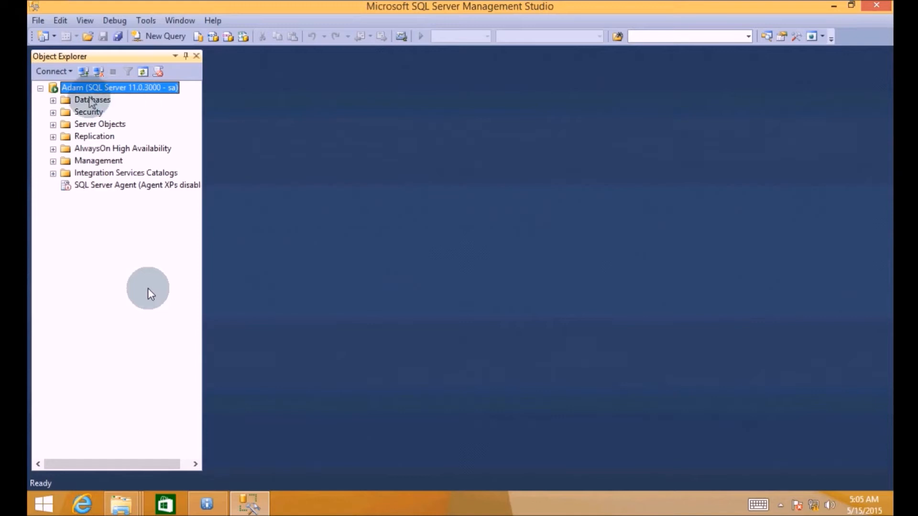
{"action": "right_click", "coordinate": [92, 101]}
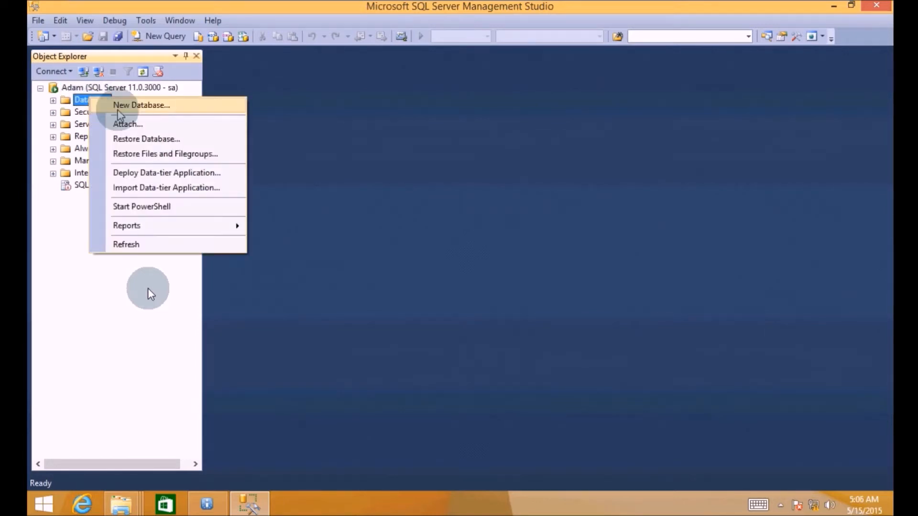
- Create a new repository database via New Database, then expand and refresh Databases to confirm it
{"action": "left_click", "coordinate": [117, 105]}
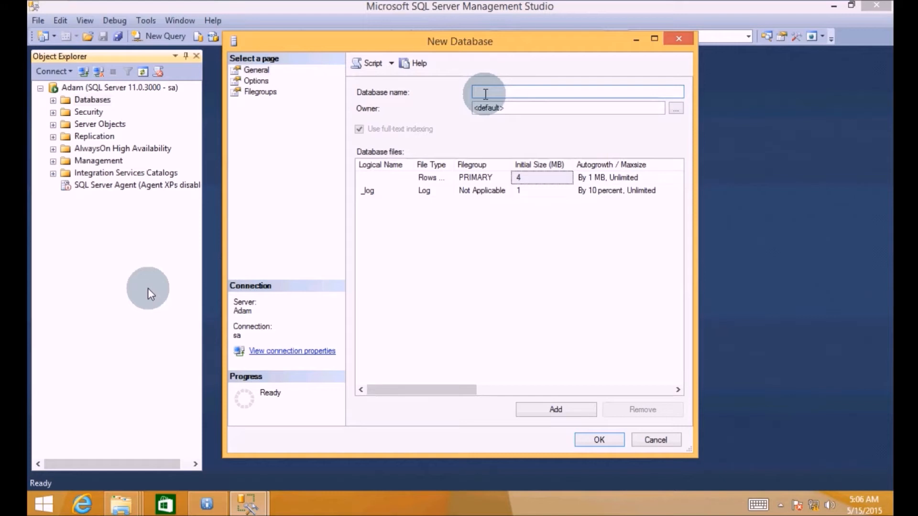
{"action": "type", "text": "Adam1"}
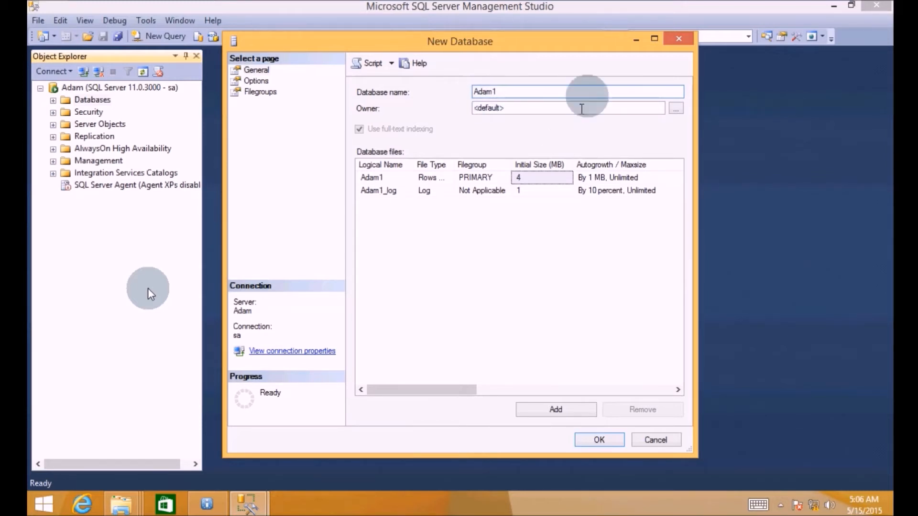
{"action": "left_click", "coordinate": [592, 440]}
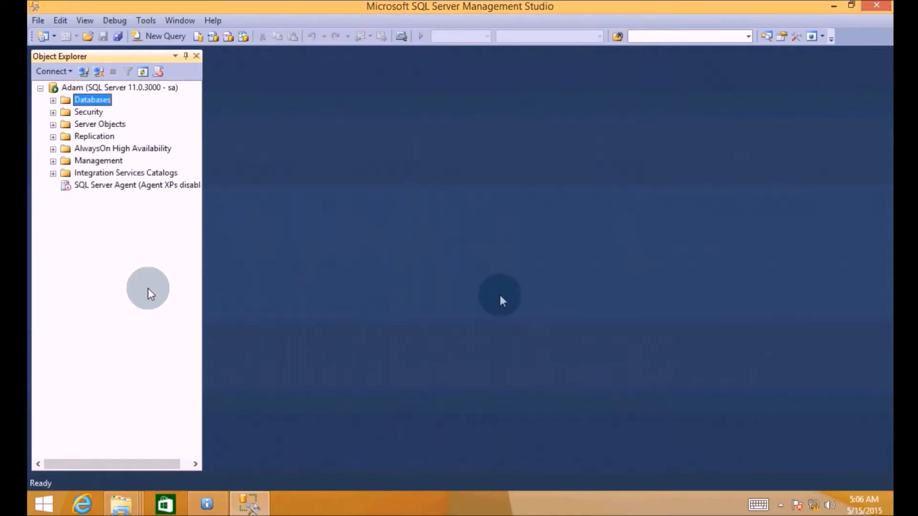
{"action": "left_click", "coordinate": [53, 100]}
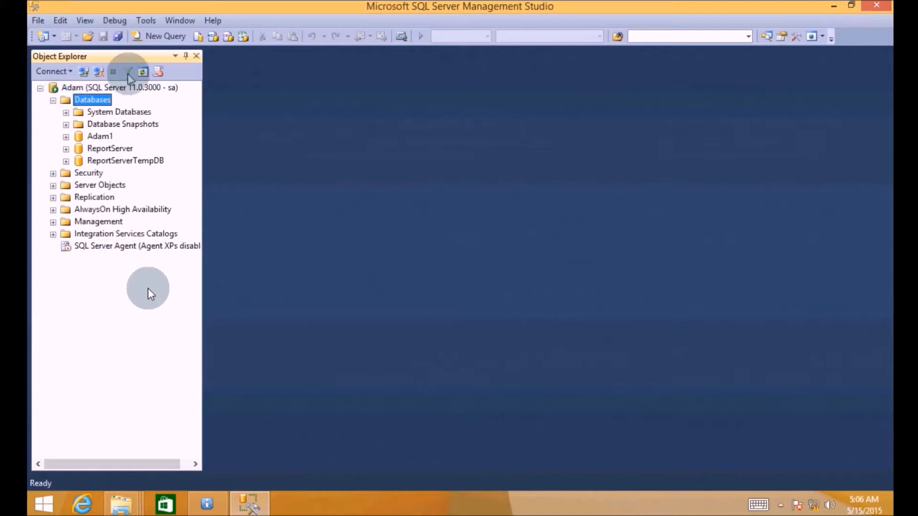
{"action": "left_click", "coordinate": [142, 73]}
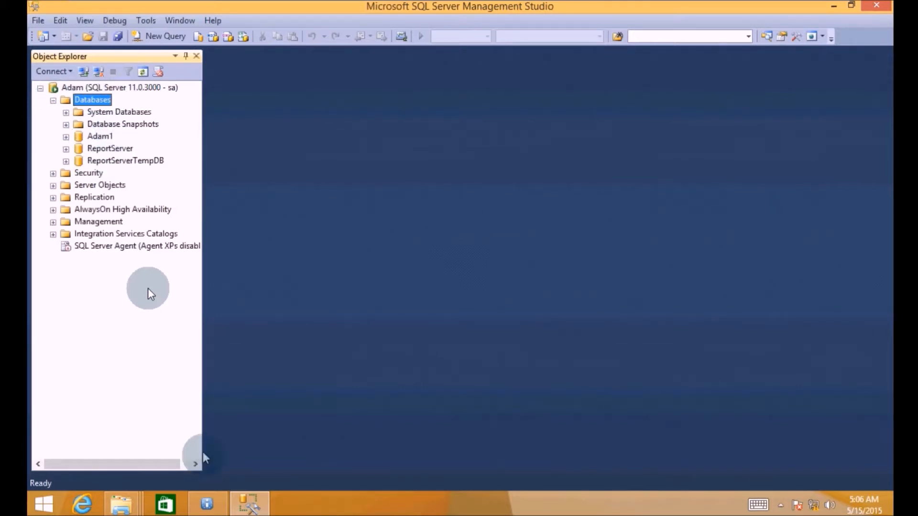
{"action": "left_click", "coordinate": [207, 503]}
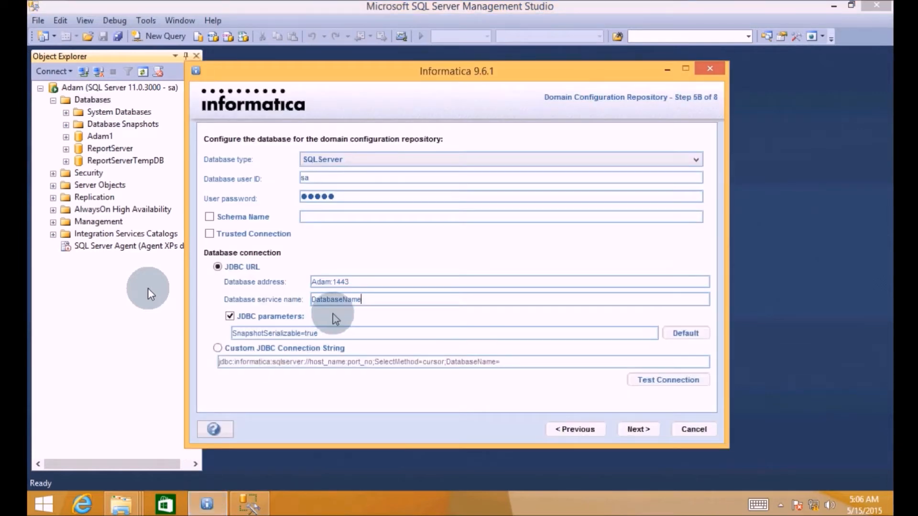
- Enter the new database as the service name and run a connection test, which fails
{"action": "key", "text": "BackSpace"}
{"action": "key", "text": "BackSpace"}
{"action": "key", "text": "BackSpace"}
{"action": "key", "text": "BackSpace"}
{"action": "key", "text": "BackSpace"}
{"action": "key", "text": "BackSpace"}
{"action": "key", "text": "BackSpace"}
{"action": "key", "text": "BackSpace"}
{"action": "key", "text": "BackSpace"}
{"action": "key", "text": "BackSpace"}
{"action": "key", "text": "BackSpace"}
{"action": "key", "text": "BackSpace"}
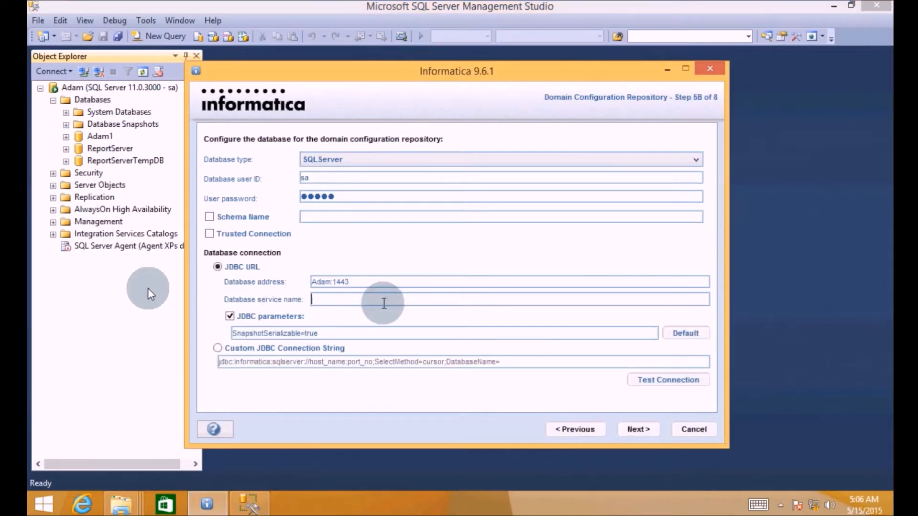
{"action": "type", "text": "Adam1"}
{"action": "left_click", "coordinate": [638, 380]}
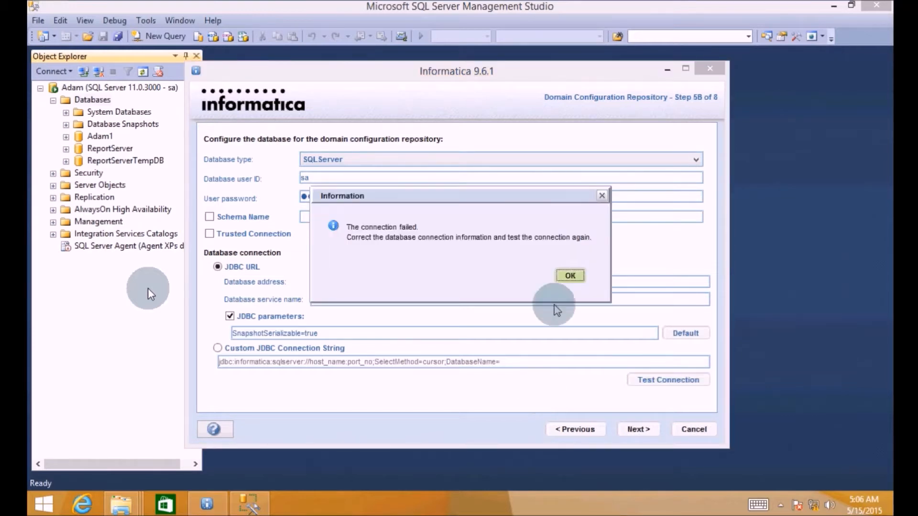
{"action": "left_click", "coordinate": [567, 276]}
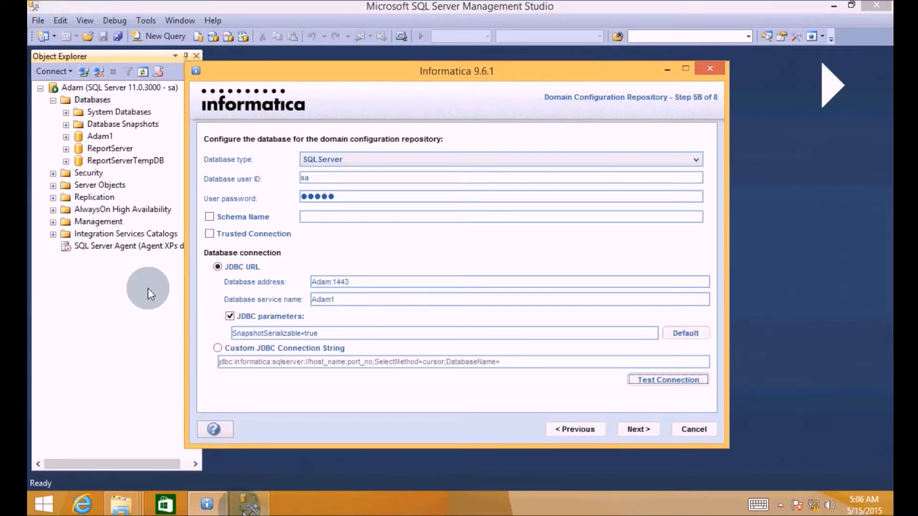
{"action": "left_click", "coordinate": [151, 294]}
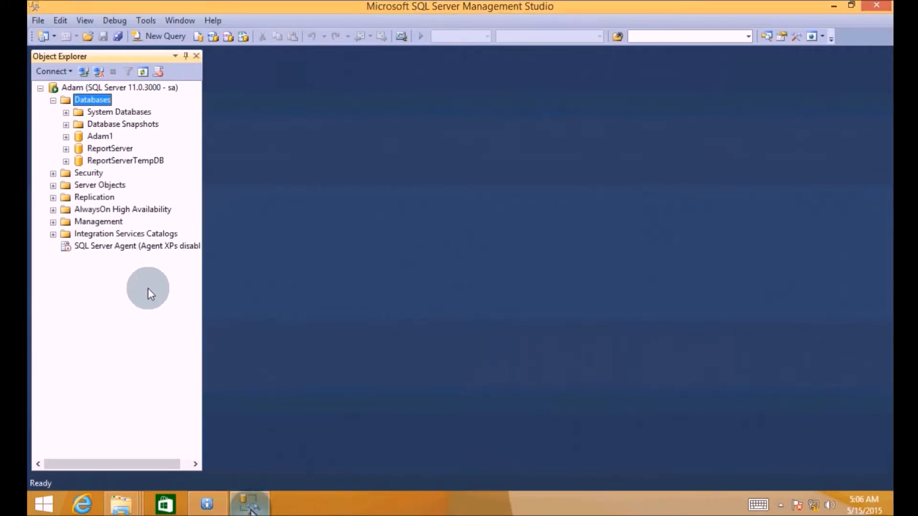
- Minimize Management Studio so the installer's database configuration page shows again
{"action": "left_click", "coordinate": [249, 506]}
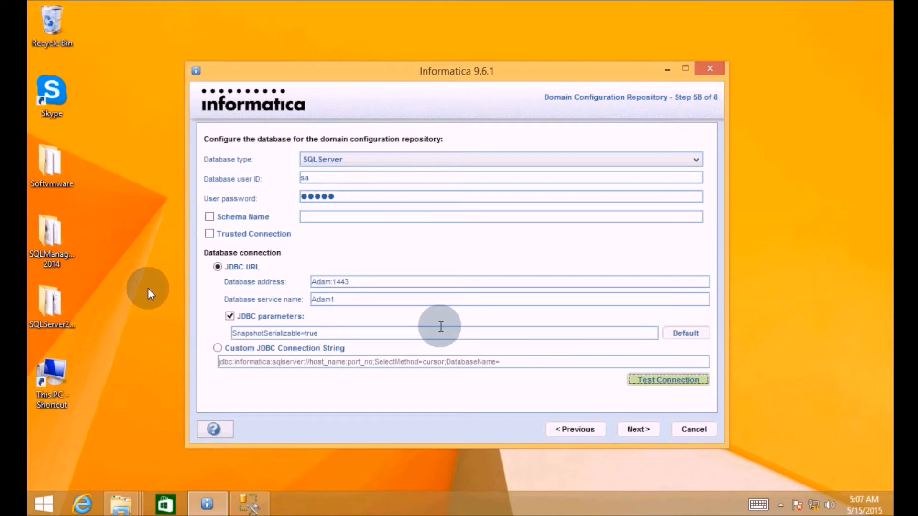
- Correct the port to 1433, confirm the connection test succeeds, and proceed
{"action": "left_click", "coordinate": [345, 282]}
{"action": "key", "text": "BackSpace"}
{"action": "type", "text": "3"}
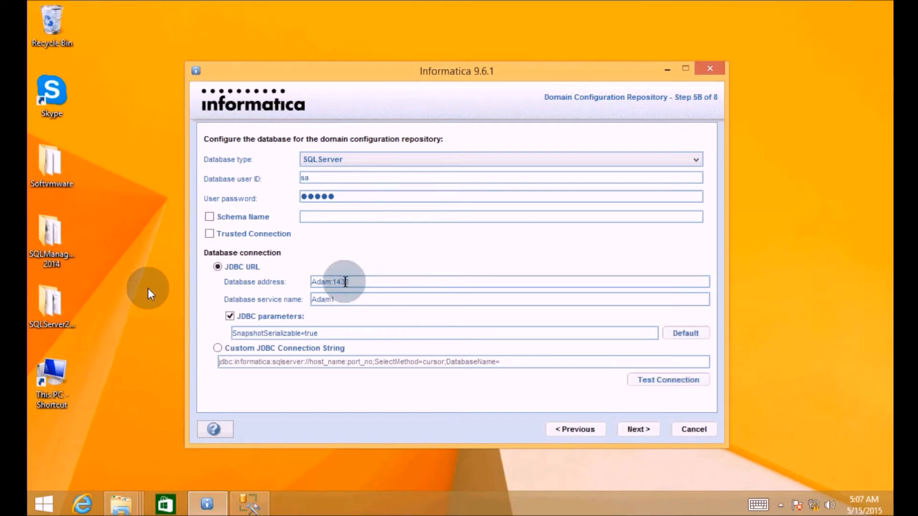
{"action": "left_click", "coordinate": [659, 380]}
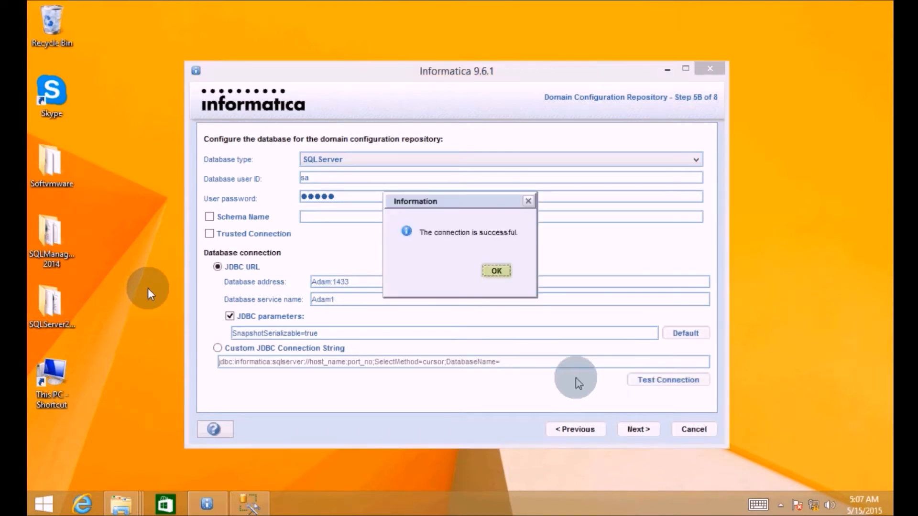
{"action": "left_click", "coordinate": [496, 271]}
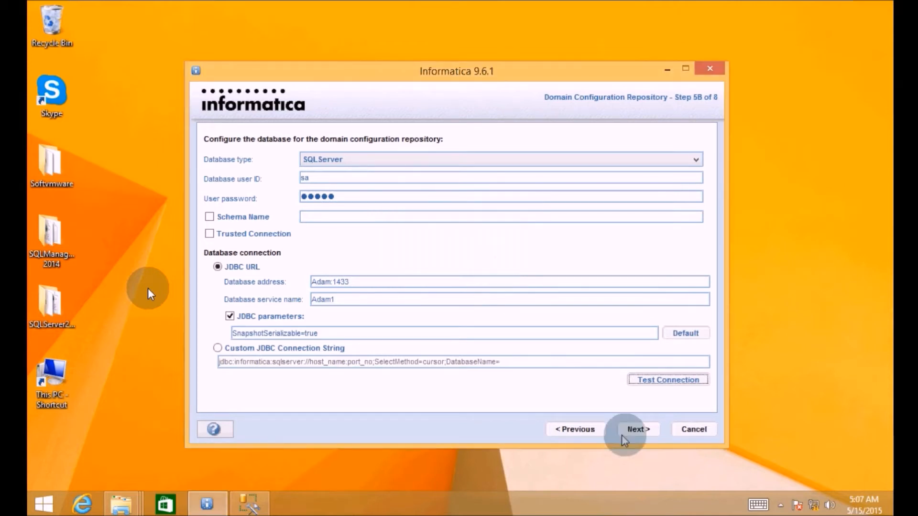
{"action": "left_click", "coordinate": [634, 430]}
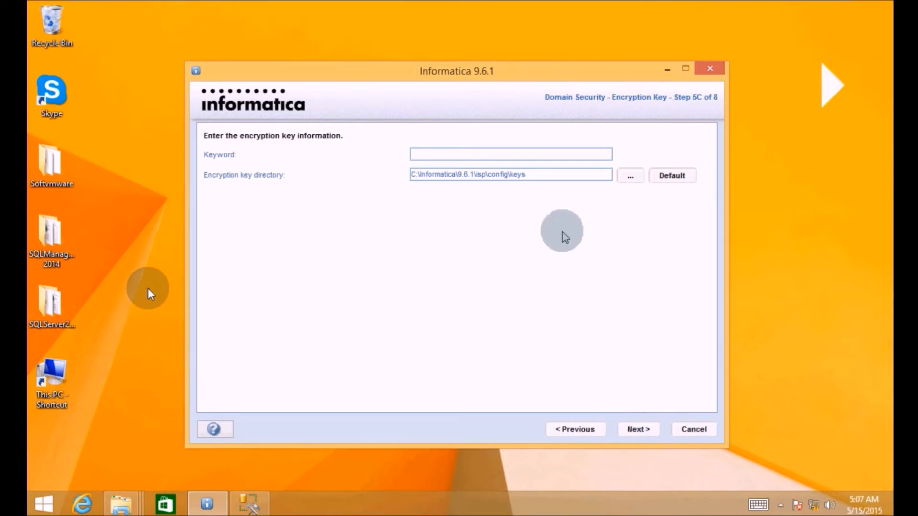
- Enter an encryption keyword and accept the key file location C:\Informatica\9.6.1\isp\config\keys
{"action": "left_click", "coordinate": [425, 151]}
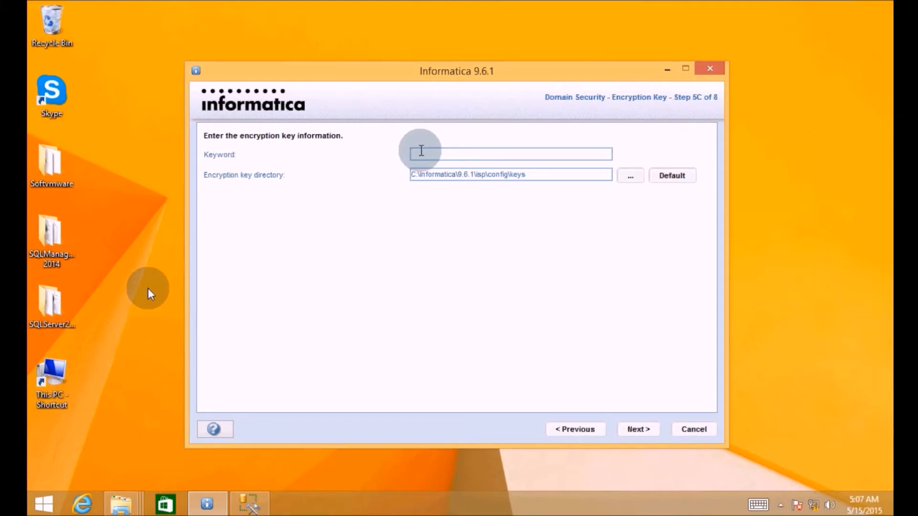
{"action": "type", "text": "•••••••••••••••"}
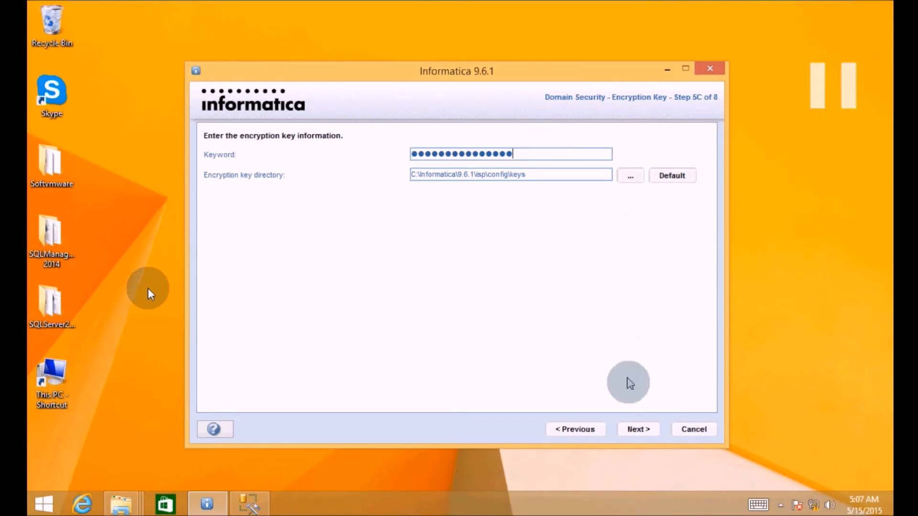
{"action": "left_click", "coordinate": [632, 431]}
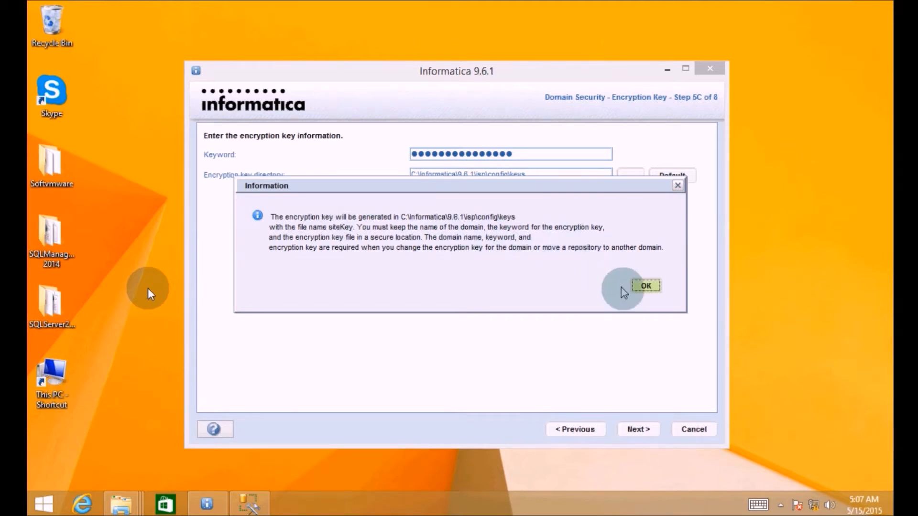
{"action": "left_click", "coordinate": [646, 285]}
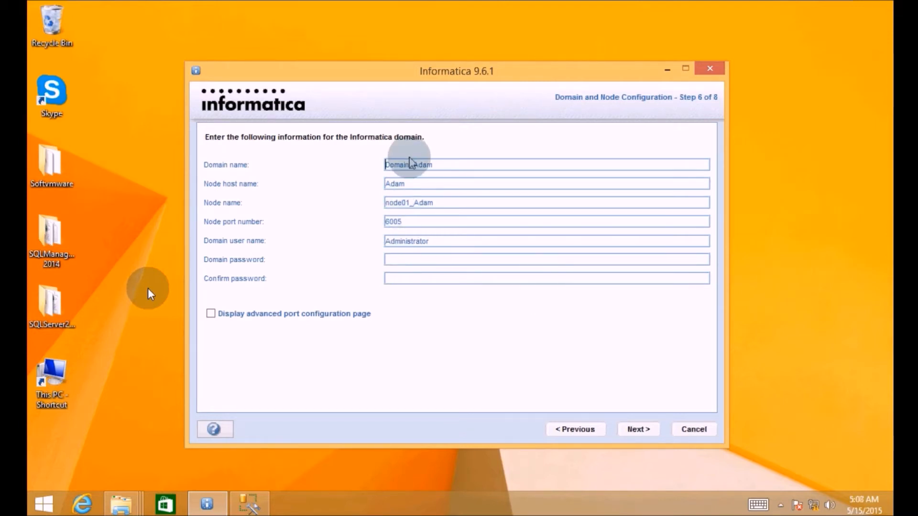
- Type the Administrator domain password, then retype it in Confirm password
{"action": "left_click", "coordinate": [404, 256]}
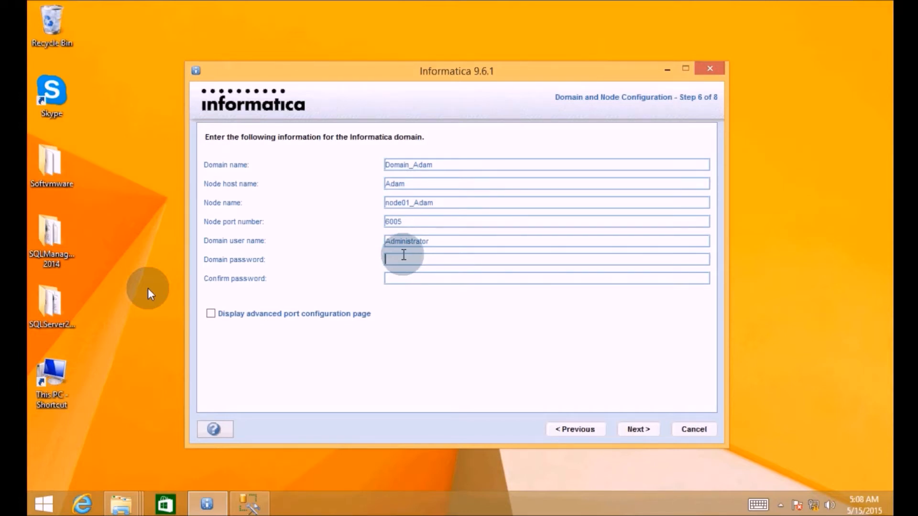
{"action": "type", "text": "admin12345678"}
{"action": "key", "text": "Tab"}
{"action": "type", "text": "Admin12345"}
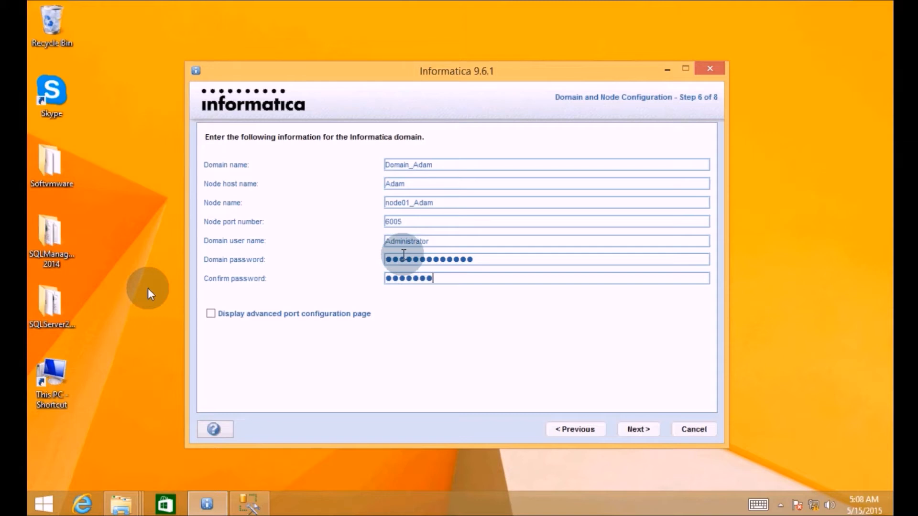
{"action": "type", "text": "678"}
- Create the domain, then tick running the Windows service under a different user account
{"action": "left_click", "coordinate": [637, 430]}
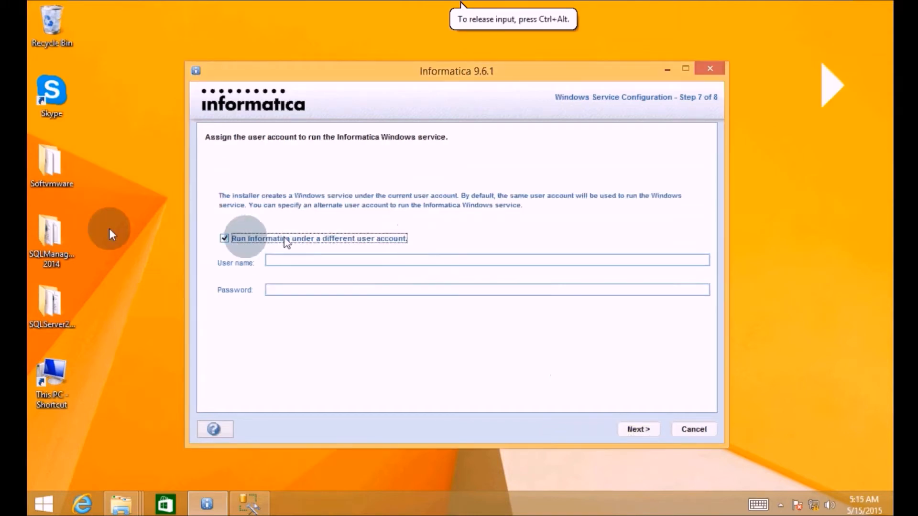
{"action": "left_click", "coordinate": [224, 238]}
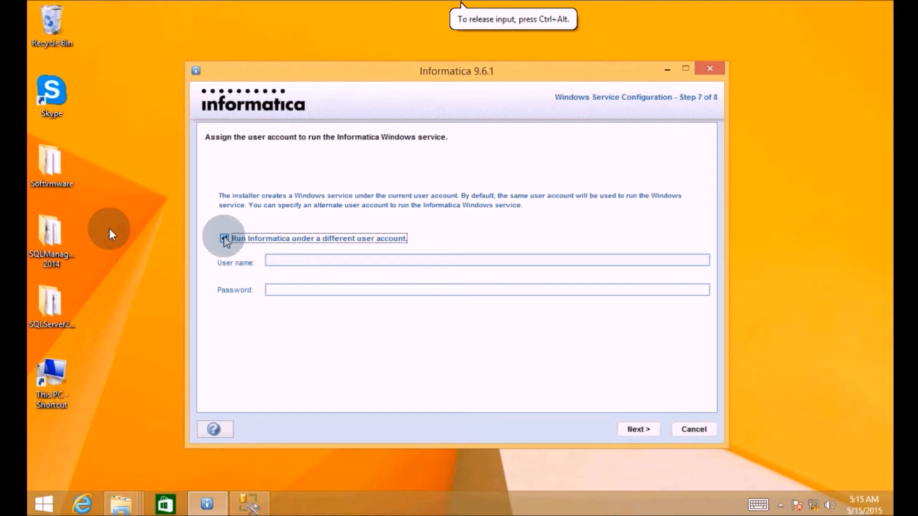
- Keep the service on the current account, let installation finish, and exit with Done
{"action": "left_click", "coordinate": [224, 239]}
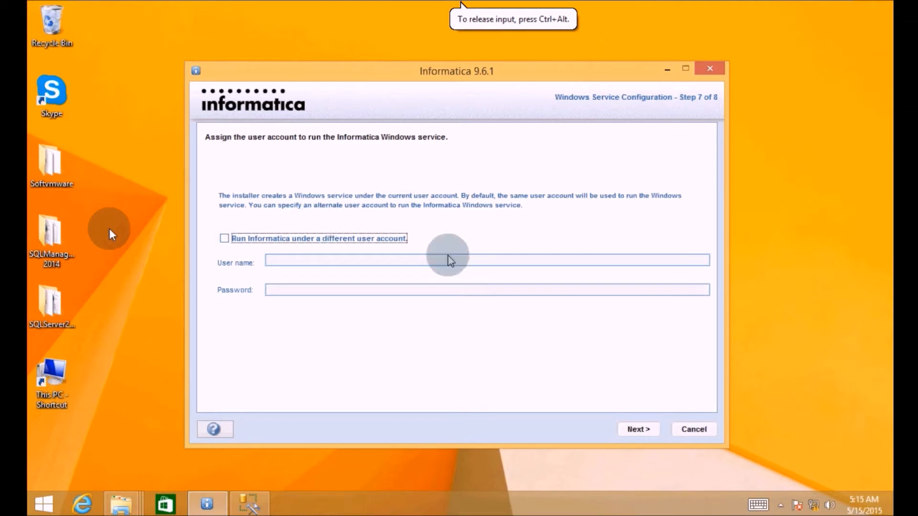
{"action": "left_click", "coordinate": [636, 428]}
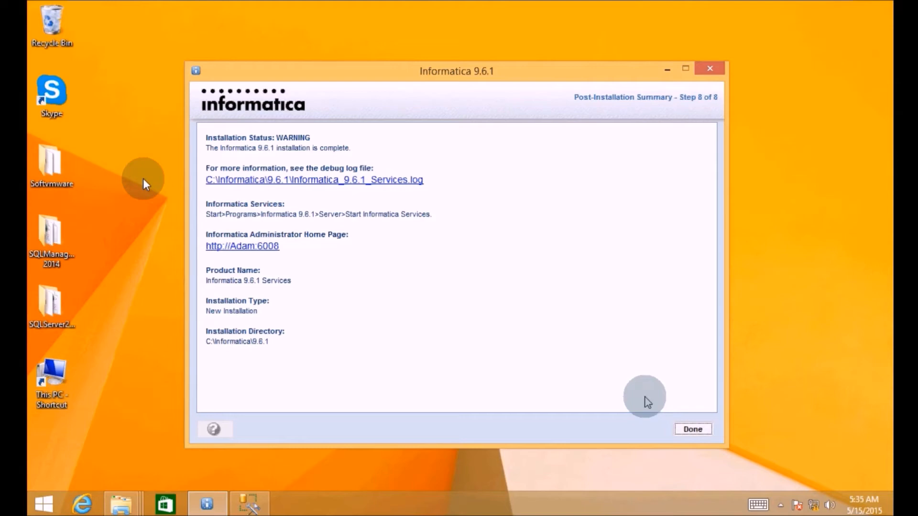
{"action": "left_click", "coordinate": [693, 429]}
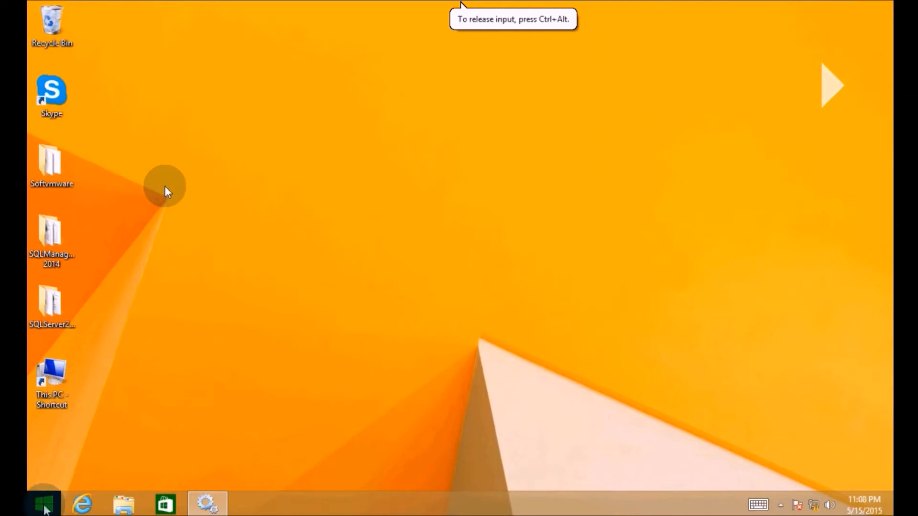
- Search the Start screen for 'infor' and run Informatica Administrator Home Page as administrator
{"action": "left_click", "coordinate": [44, 506]}
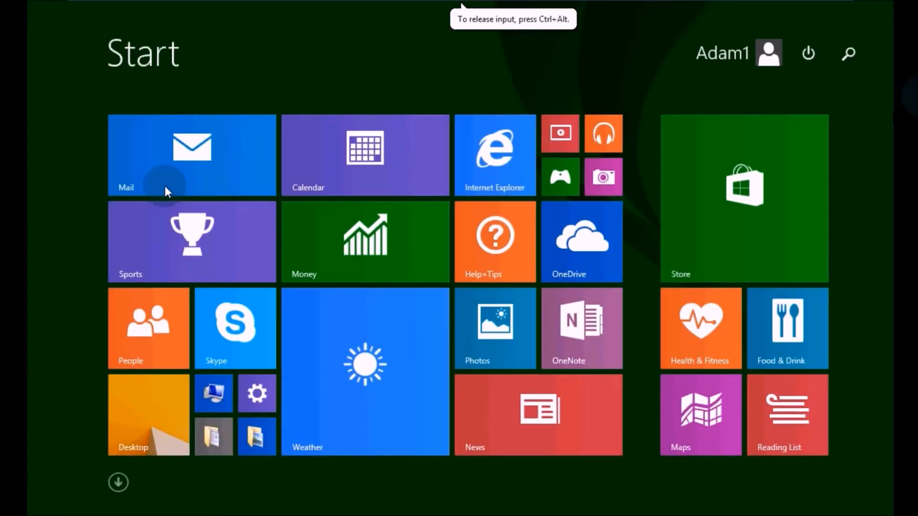
{"action": "left_click", "coordinate": [848, 55]}
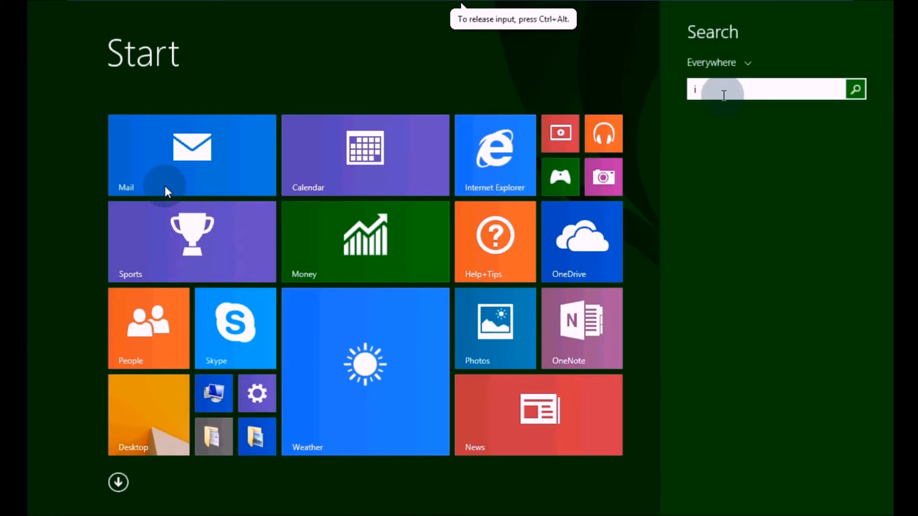
{"action": "type", "text": "info"}
{"action": "type", "text": "r"}
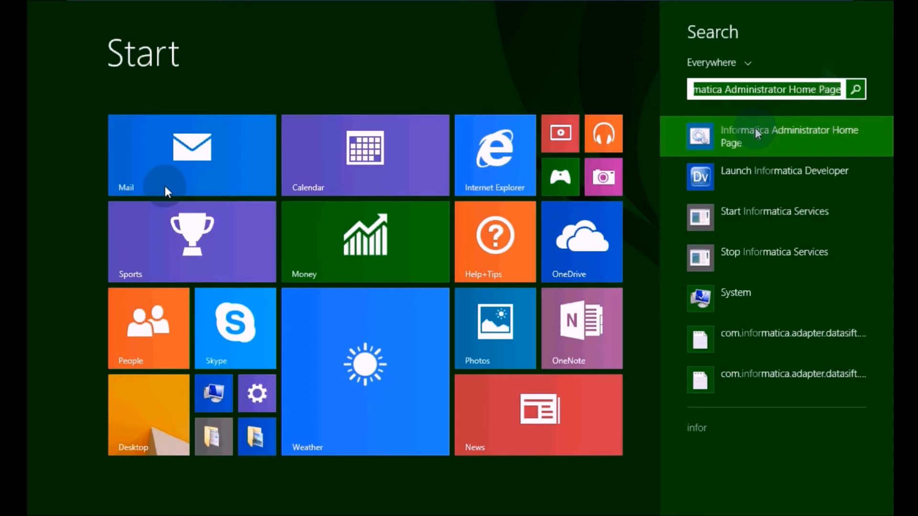
{"action": "right_click", "coordinate": [757, 134]}
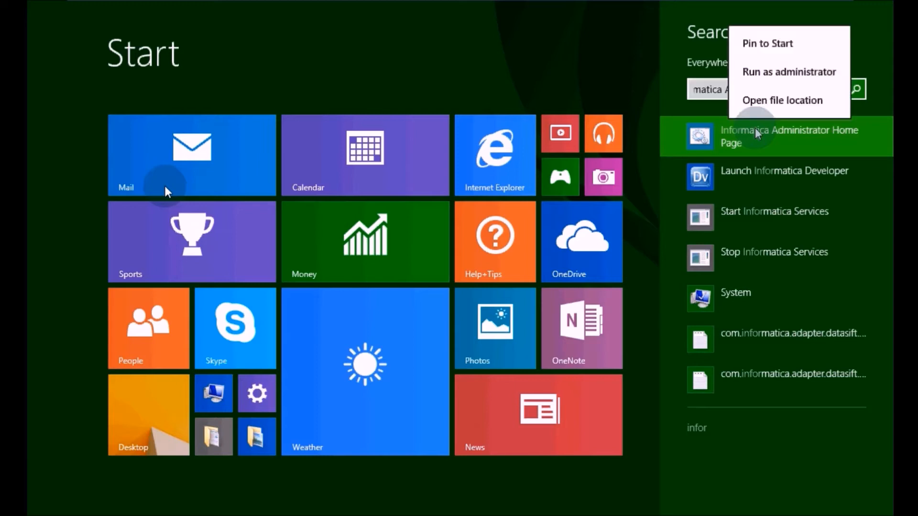
{"action": "left_click", "coordinate": [763, 84]}
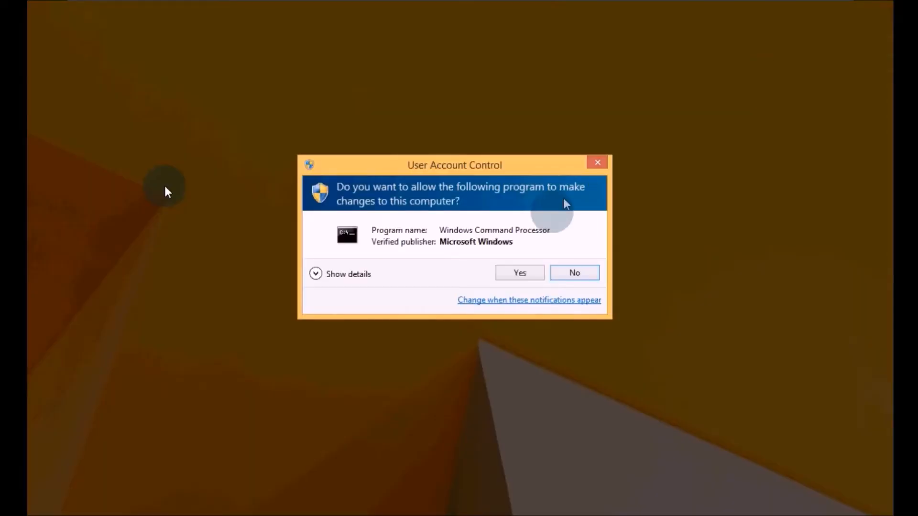
- Approve the UAC prompt and open the certificate warning's continue link in a new tab
{"action": "left_click", "coordinate": [520, 272]}
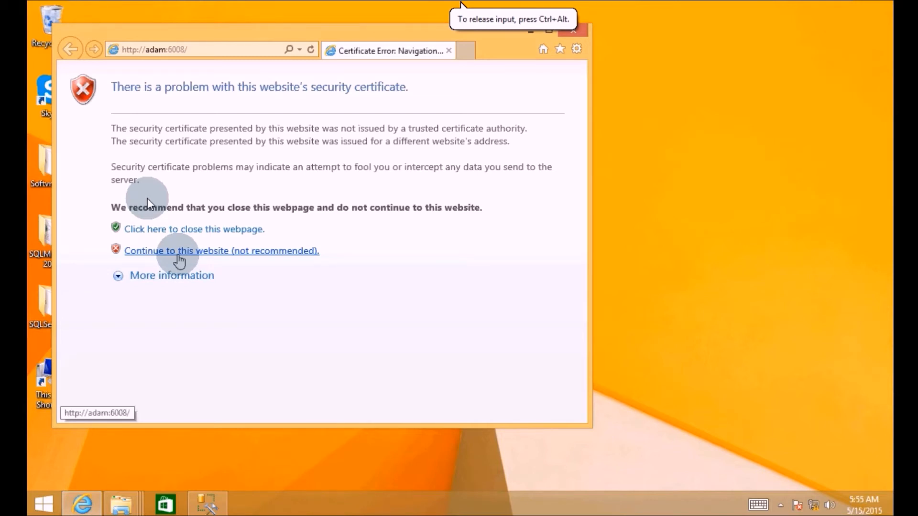
{"action": "right_click", "coordinate": [179, 258]}
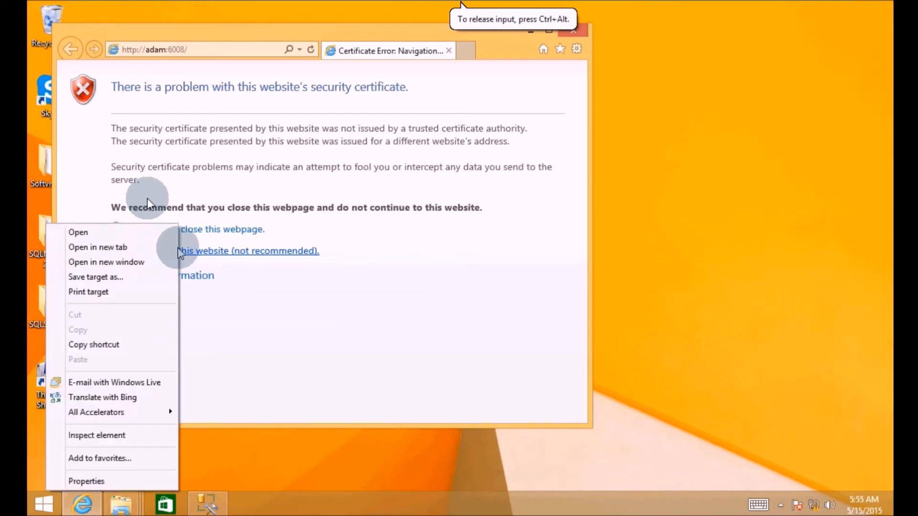
{"action": "left_click", "coordinate": [132, 246]}
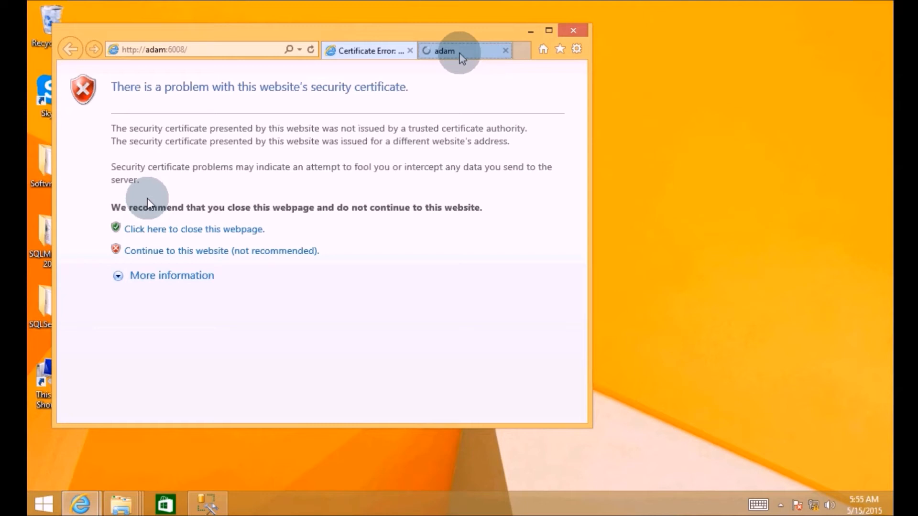
{"action": "left_click", "coordinate": [460, 54]}
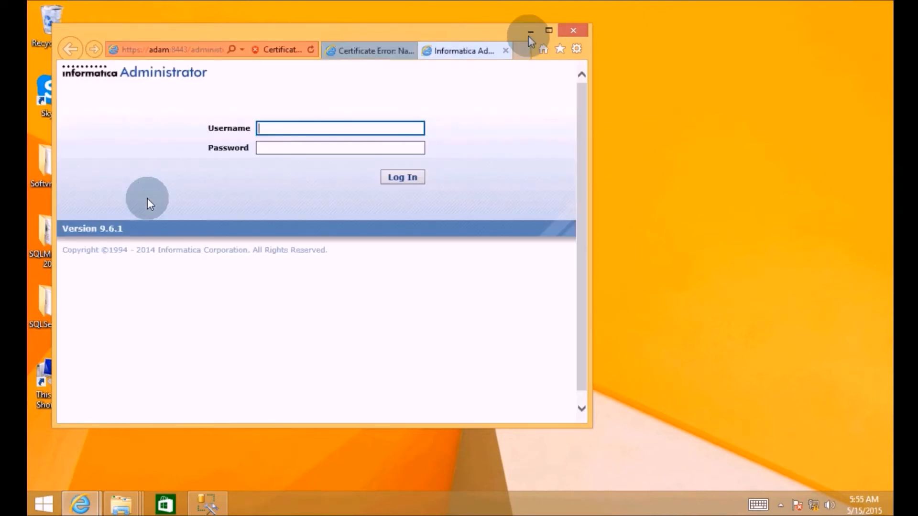
- Maximize the browser and enter 'Administrator' as the login user name
{"action": "left_click", "coordinate": [549, 30]}
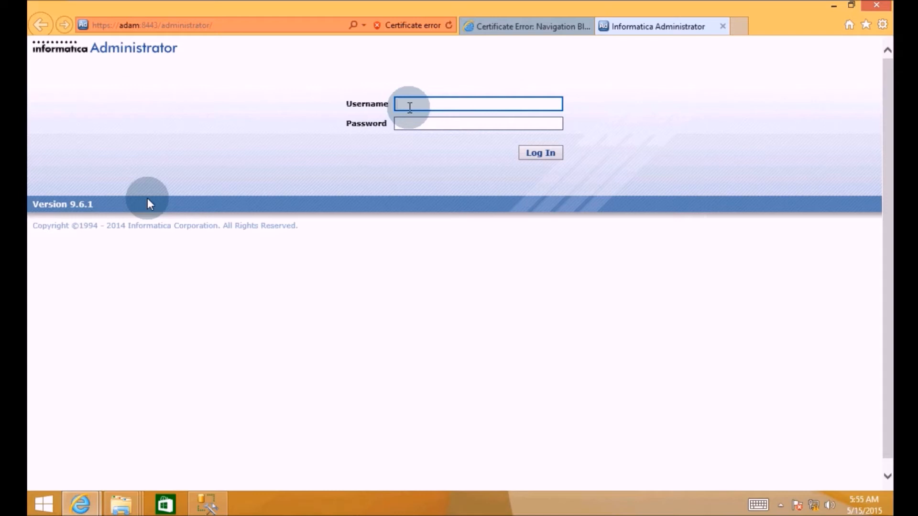
{"action": "type", "text": "Administrator"}
- Enter the administrator account password and log in
{"action": "key", "text": "Tab"}
{"action": "type", "text": "Admini"}
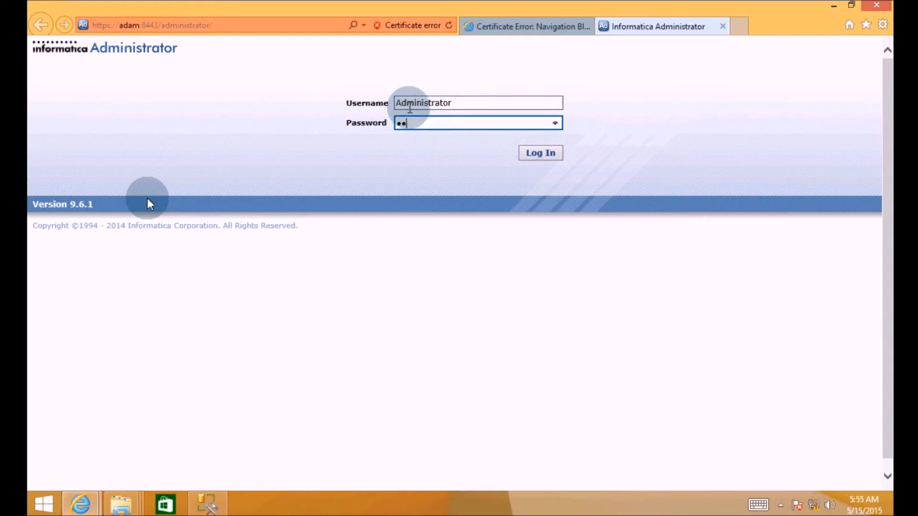
{"action": "type", "text": "strator"}
{"action": "left_click", "coordinate": [530, 152]}
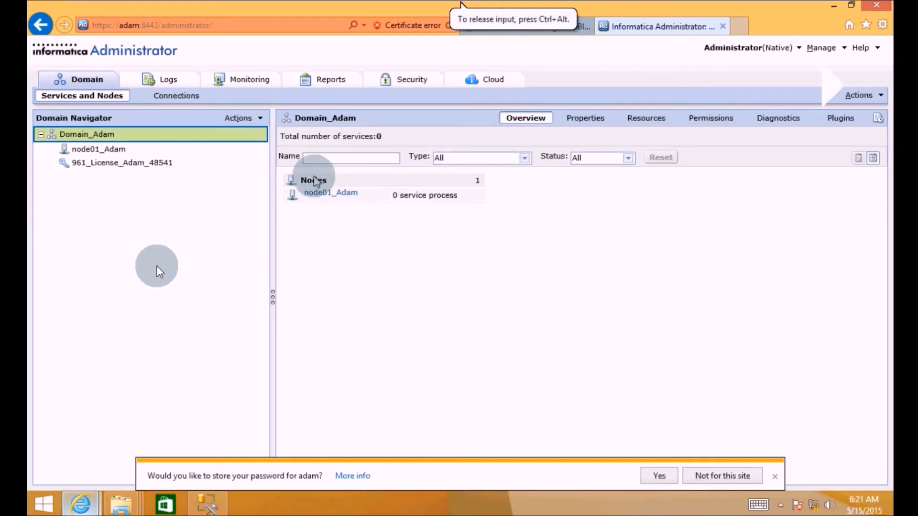
- Start a PowerCenter Repository Service named new_rep on the installed licence and node01_Adam, then continue
{"action": "right_click", "coordinate": [84, 149]}
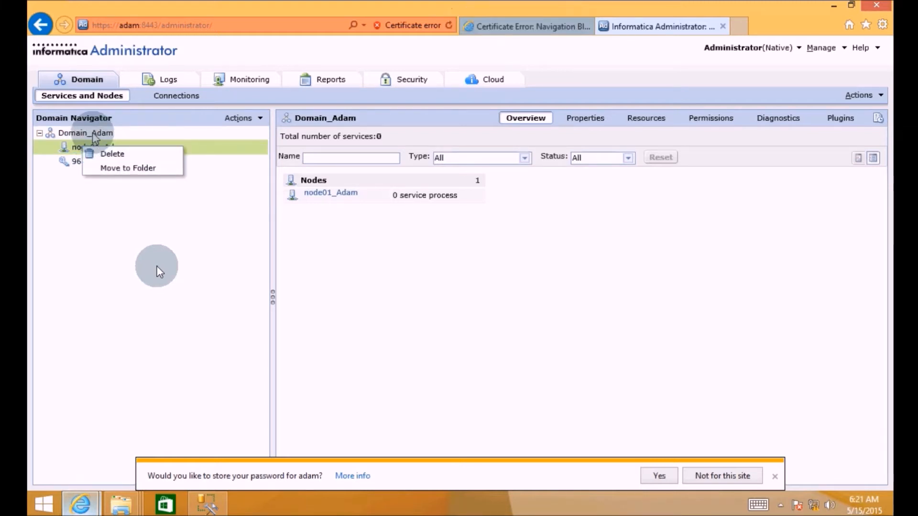
{"action": "right_click", "coordinate": [93, 136]}
{"action": "mouse_move", "coordinate": [110, 144]}
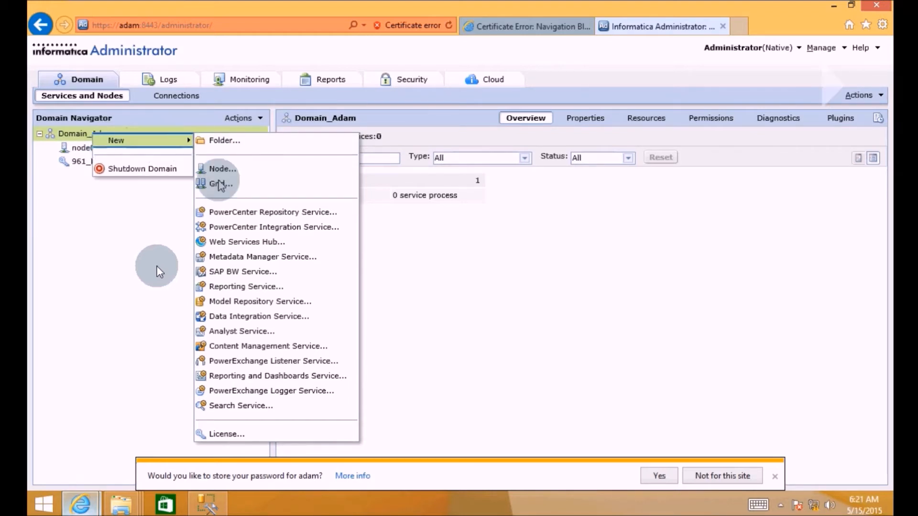
{"action": "left_click", "coordinate": [228, 213]}
{"action": "left_click", "coordinate": [404, 162]}
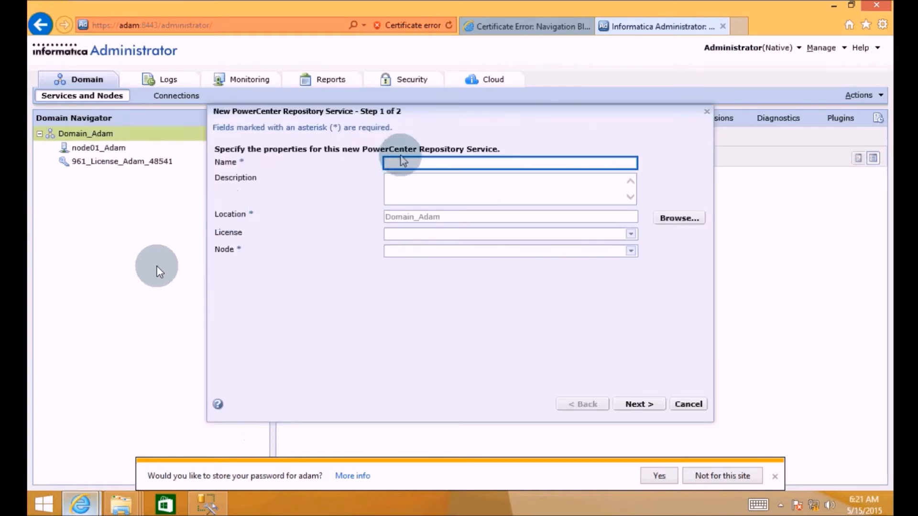
{"action": "type", "text": "n"}
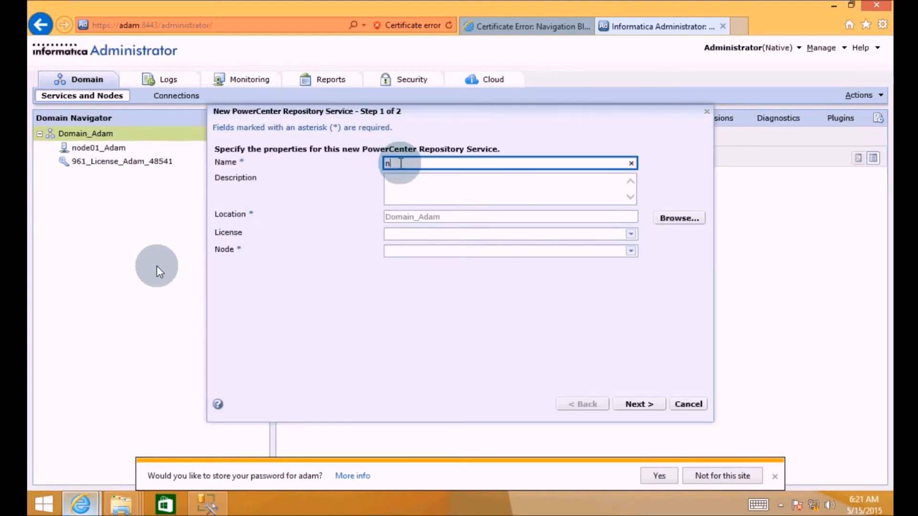
{"action": "type", "text": "ew_rep"}
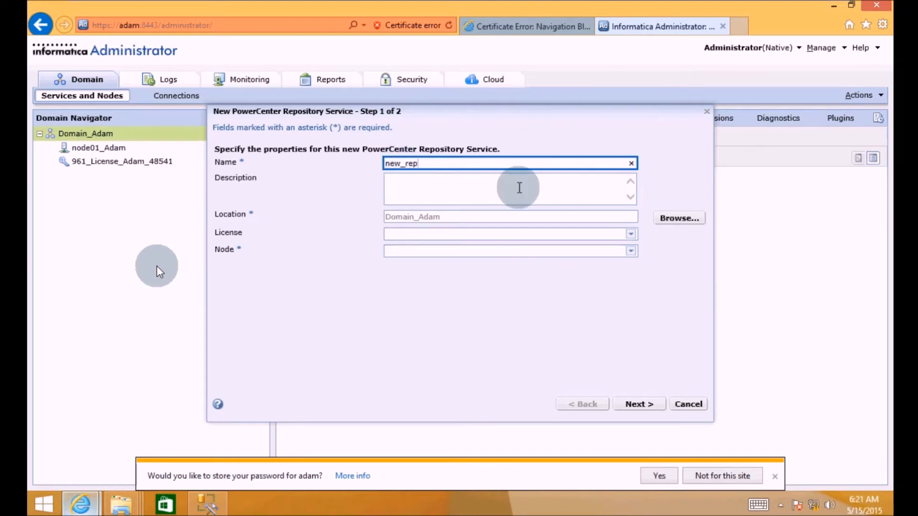
{"action": "left_click", "coordinate": [630, 236]}
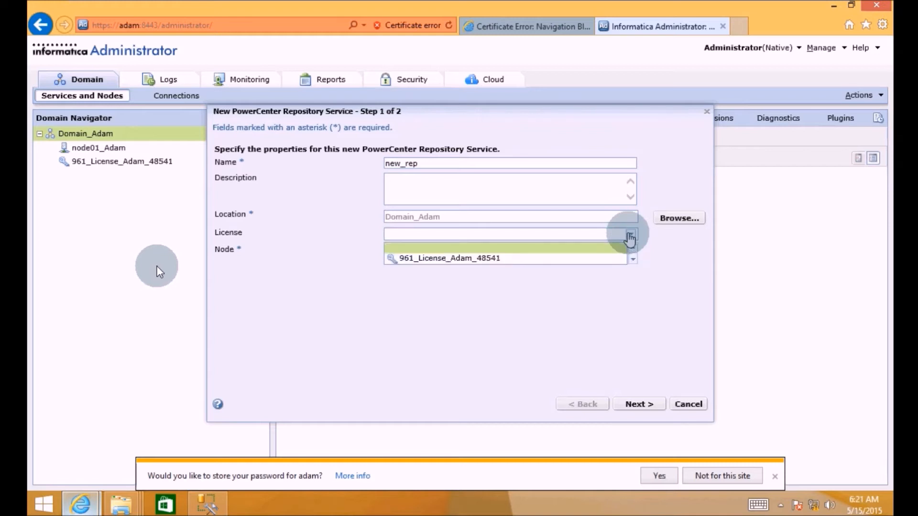
{"action": "left_click", "coordinate": [495, 258]}
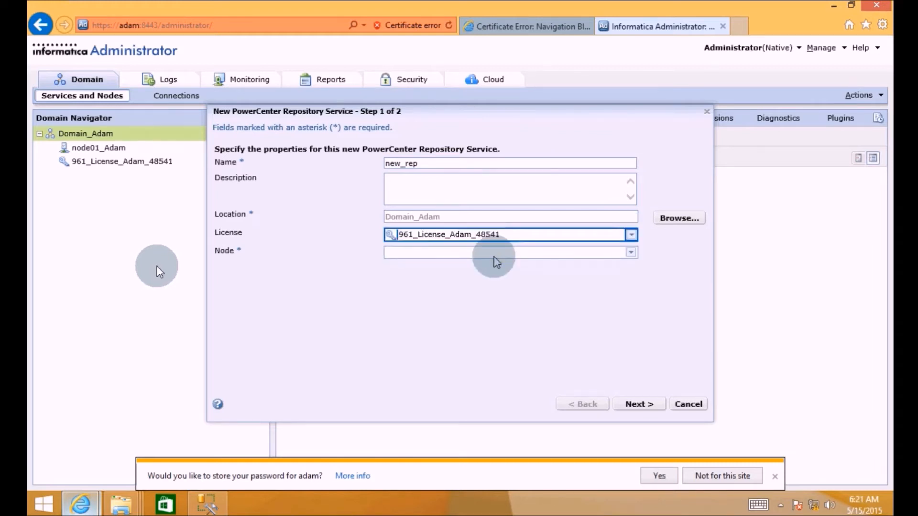
{"action": "left_click", "coordinate": [629, 255]}
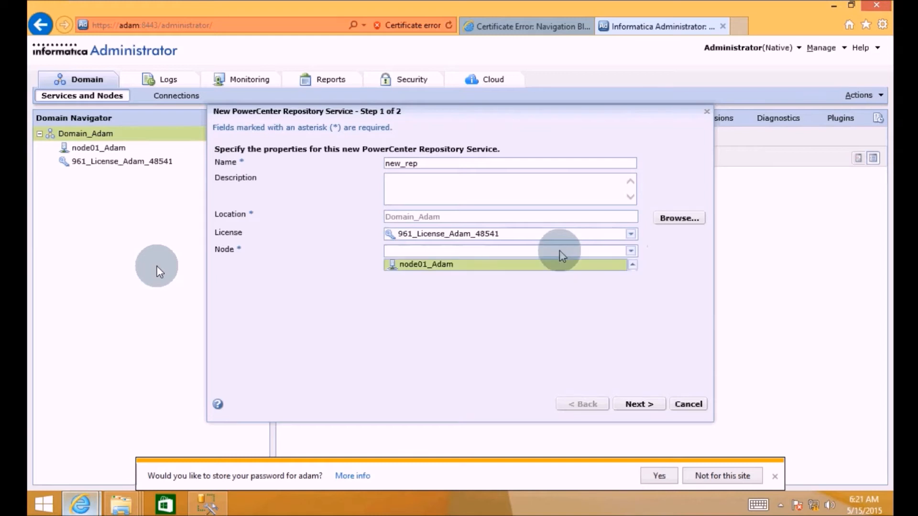
{"action": "left_click", "coordinate": [475, 264]}
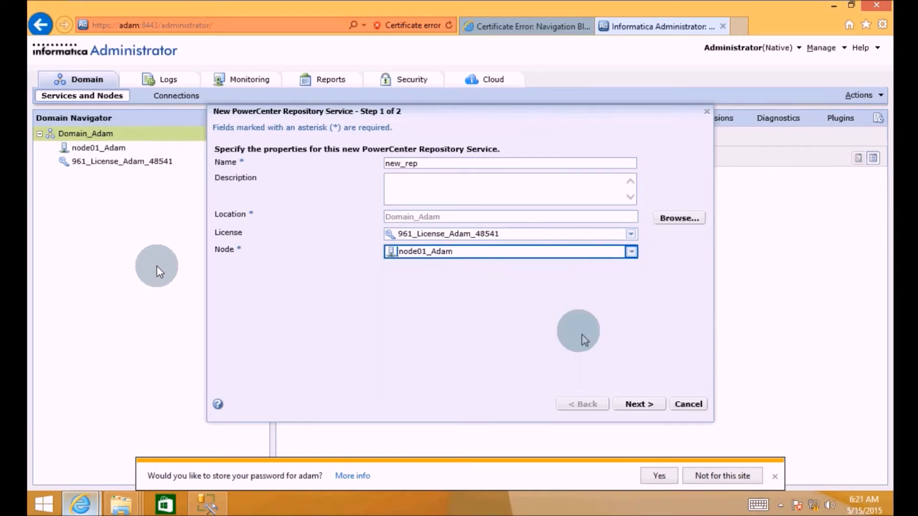
{"action": "left_click", "coordinate": [638, 404]}
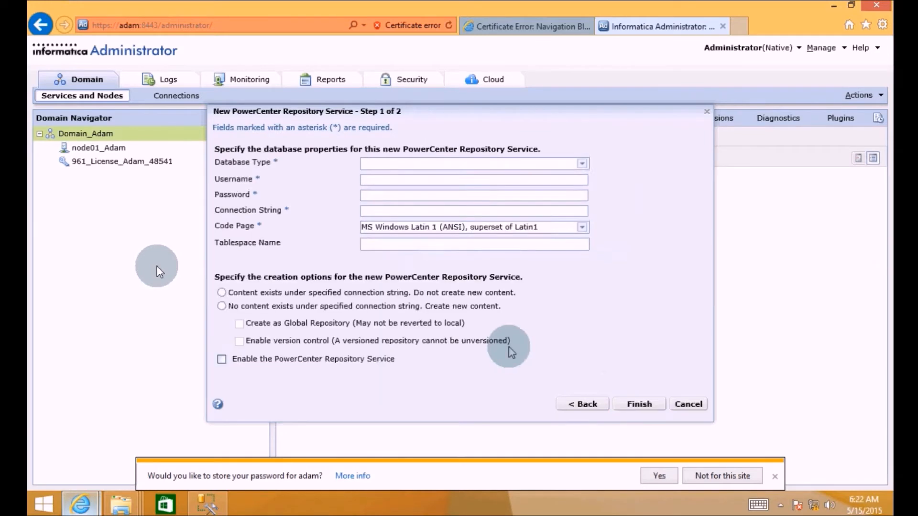
- Choose MSSQLServer as the repository database type, then switch to SQL Server Management Studio
{"action": "left_click", "coordinate": [582, 164]}
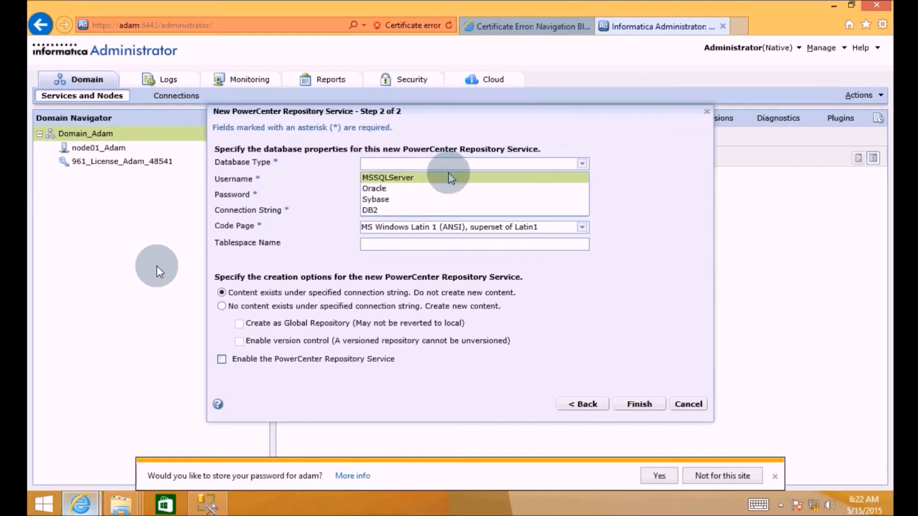
{"action": "left_click", "coordinate": [443, 179]}
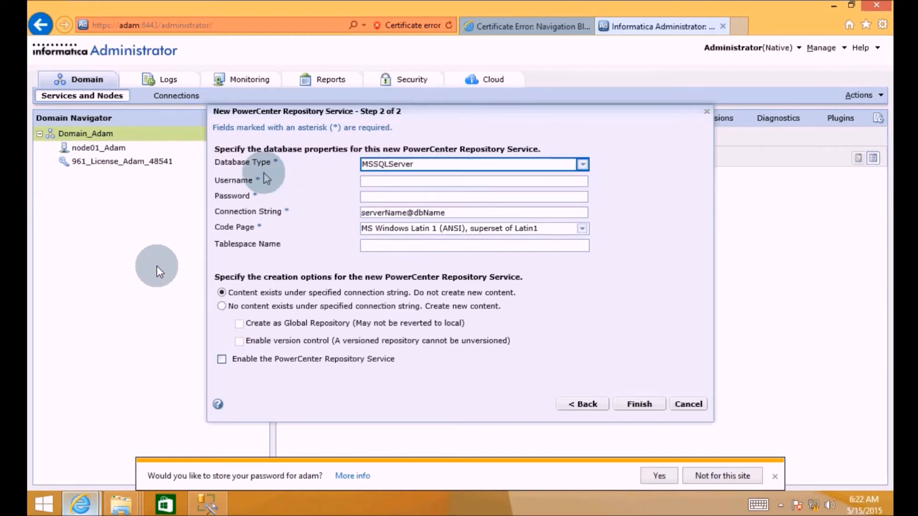
{"action": "left_click", "coordinate": [209, 504]}
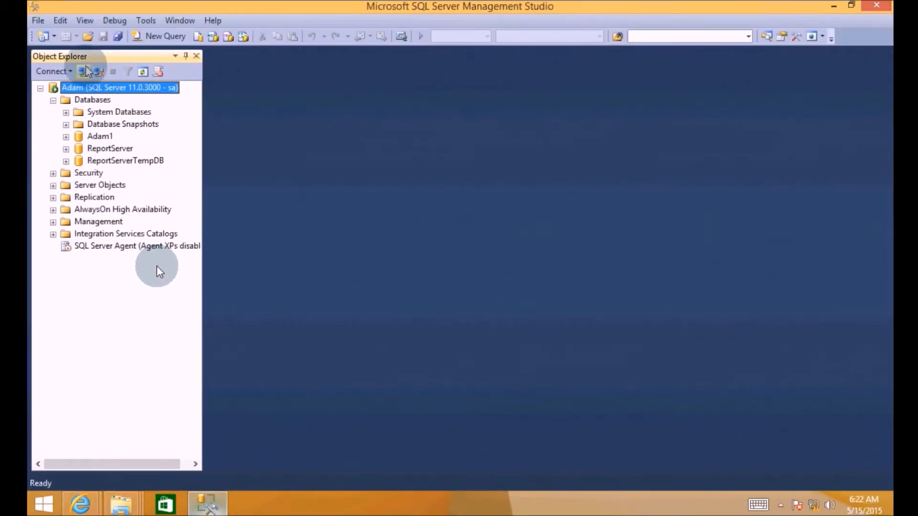
- Disconnect Object Explorer and check the server name and login in the Connect dialog, then return to the wizard
{"action": "left_click", "coordinate": [98, 73]}
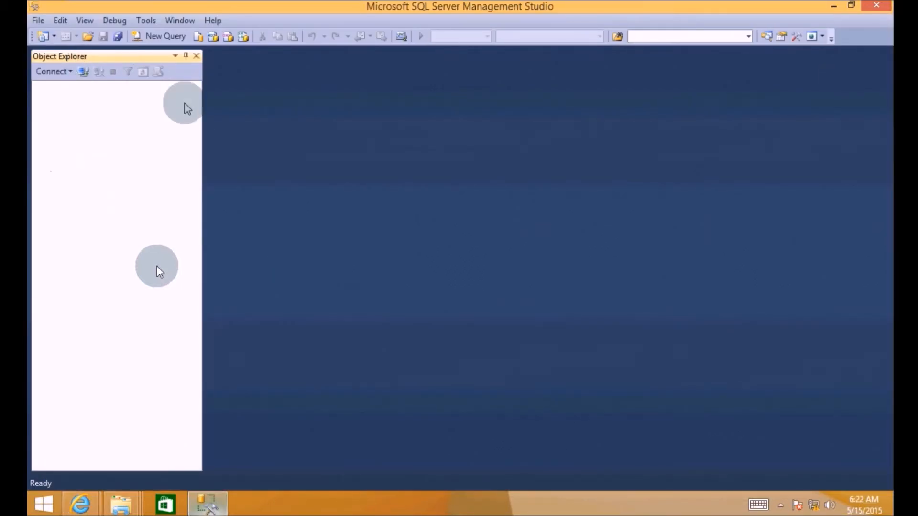
{"action": "left_click", "coordinate": [82, 71]}
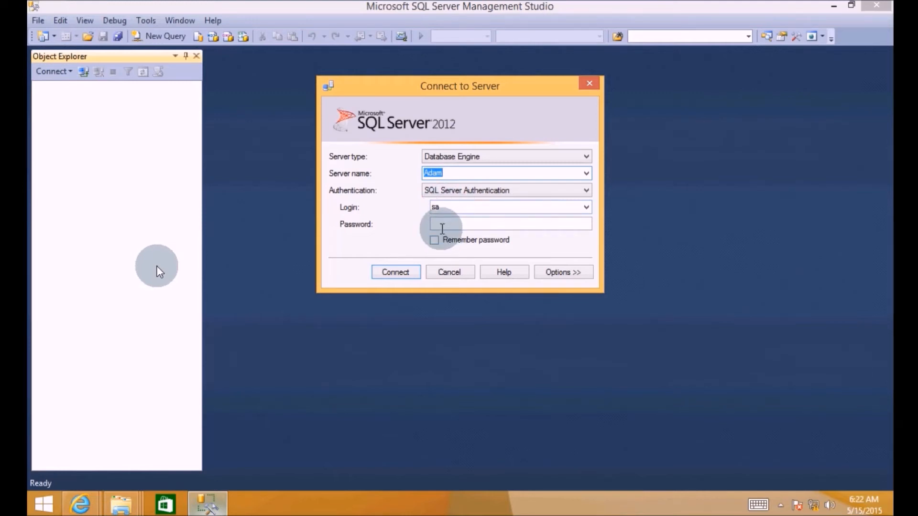
{"action": "left_click", "coordinate": [442, 228]}
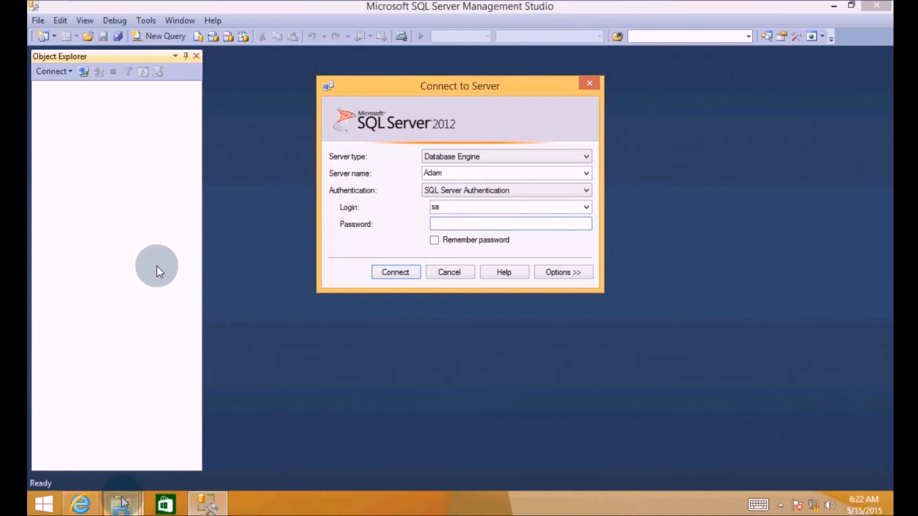
{"action": "mouse_move", "coordinate": [93, 506]}
{"action": "left_click", "coordinate": [235, 446]}
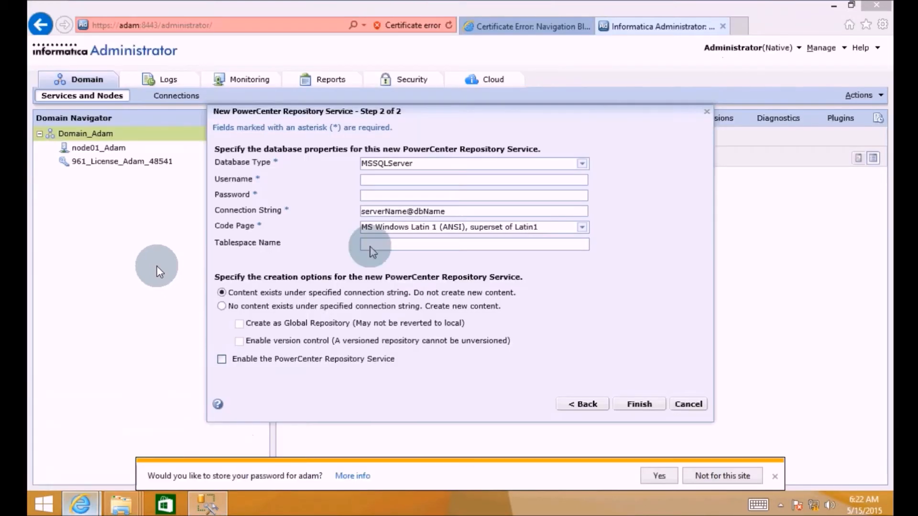
- Enter database user sa and its password in the repository wizard
{"action": "left_click", "coordinate": [373, 179]}
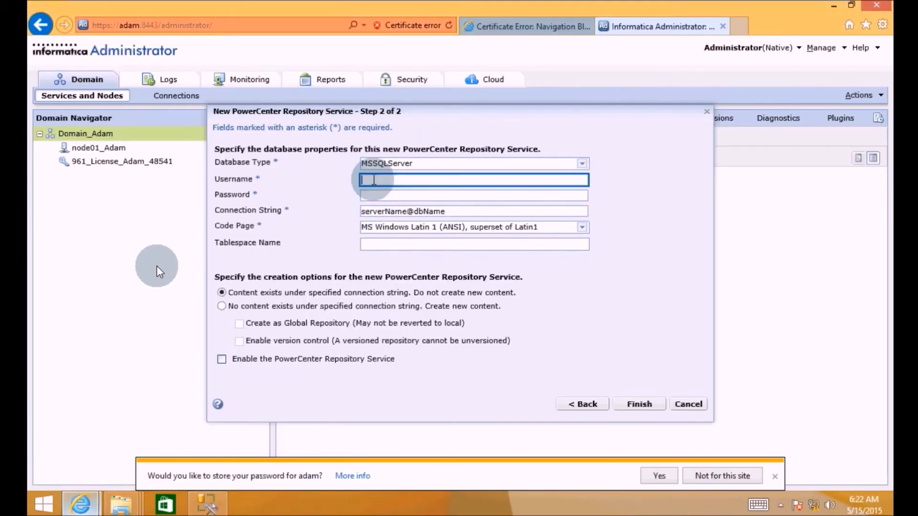
{"action": "type", "text": "sa"}
{"action": "key", "text": "Tab"}
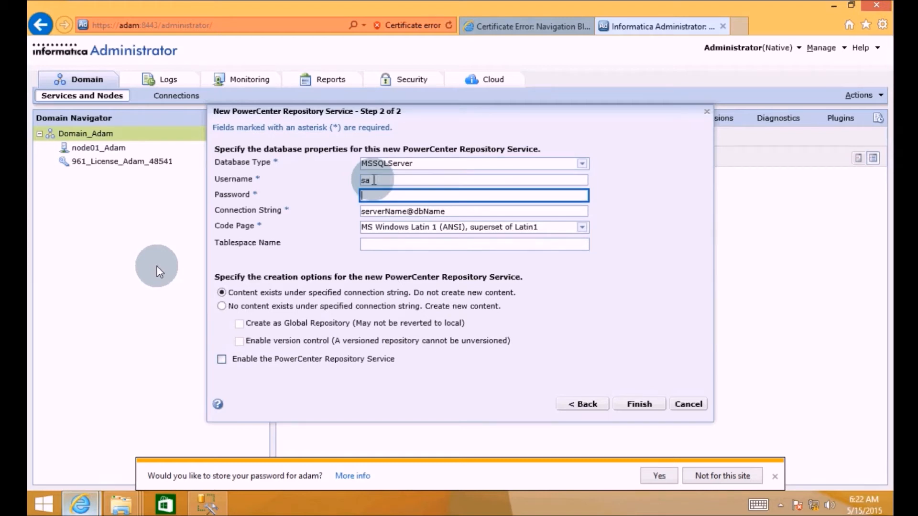
{"action": "type", "text": "sa123"}
- Edit the connection string to read 'Adam@', removing the serverName and dbName placeholders
{"action": "left_click", "coordinate": [408, 211]}
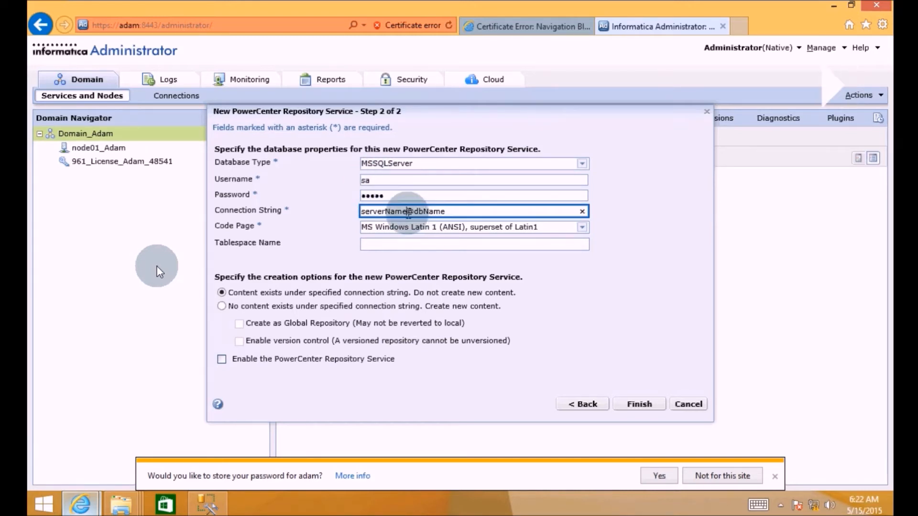
{"action": "key", "text": "BackSpace"}
{"action": "key", "text": "BackSpace"}
{"action": "key", "text": "BackSpace"}
{"action": "key", "text": "BackSpace"}
{"action": "key", "text": "BackSpace"}
{"action": "key", "text": "BackSpace"}
{"action": "key", "text": "BackSpace"}
{"action": "key", "text": "BackSpace"}
{"action": "key", "text": "BackSpace"}
{"action": "key", "text": "BackSpace"}
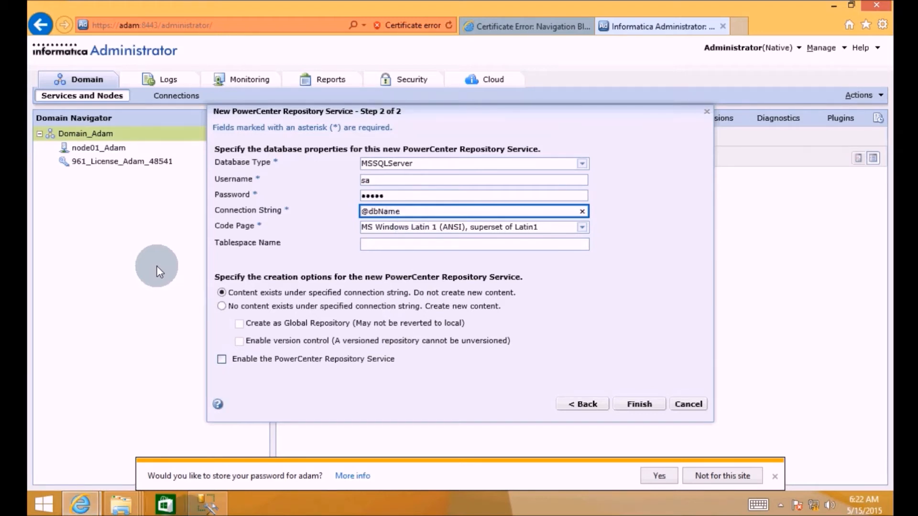
{"action": "left_click", "coordinate": [199, 512]}
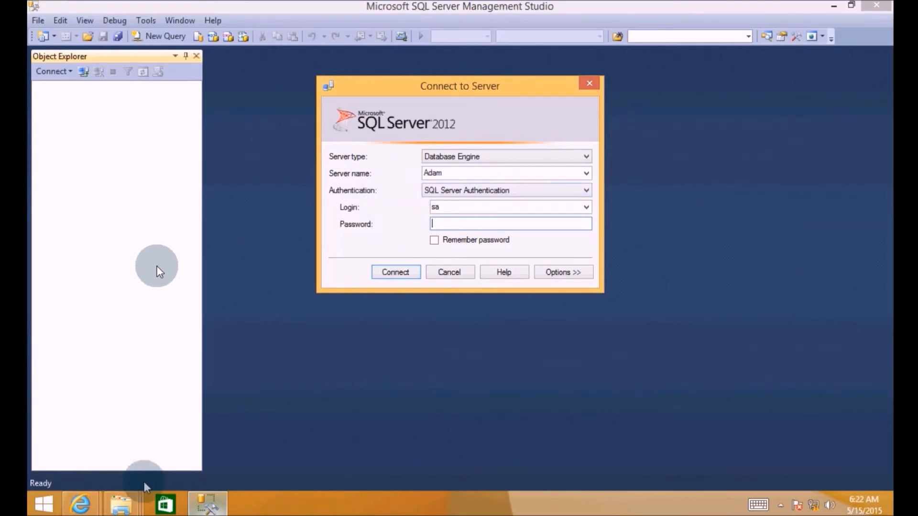
{"action": "left_click", "coordinate": [86, 507]}
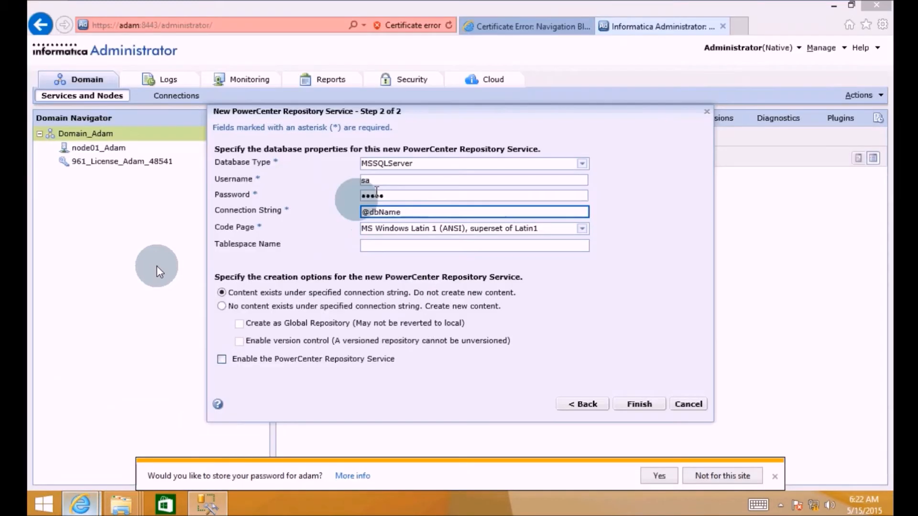
{"action": "left_click", "coordinate": [363, 213]}
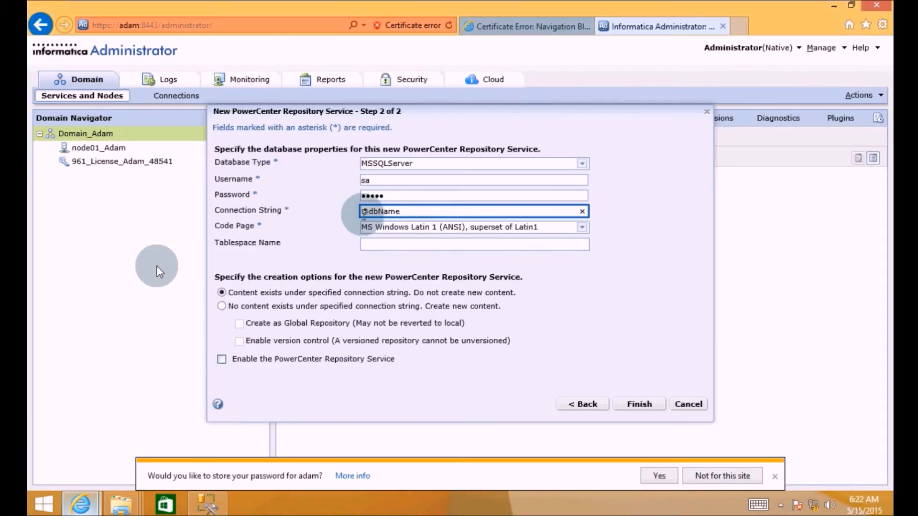
{"action": "type", "text": "Adam"}
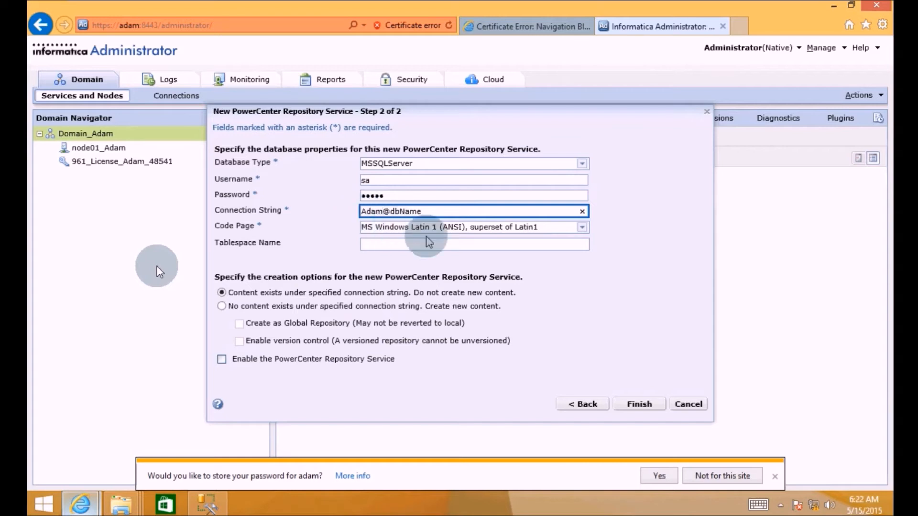
{"action": "key", "text": "Right"}
{"action": "key", "text": "Delete"}
{"action": "key", "text": "Delete"}
{"action": "key", "text": "Delete"}
{"action": "key", "text": "Delete"}
{"action": "key", "text": "Delete"}
{"action": "key", "text": "Delete"}
- Connect Management Studio to the Adam server with the sa login password
{"action": "left_click", "coordinate": [212, 505]}
{"action": "left_click", "coordinate": [471, 222]}
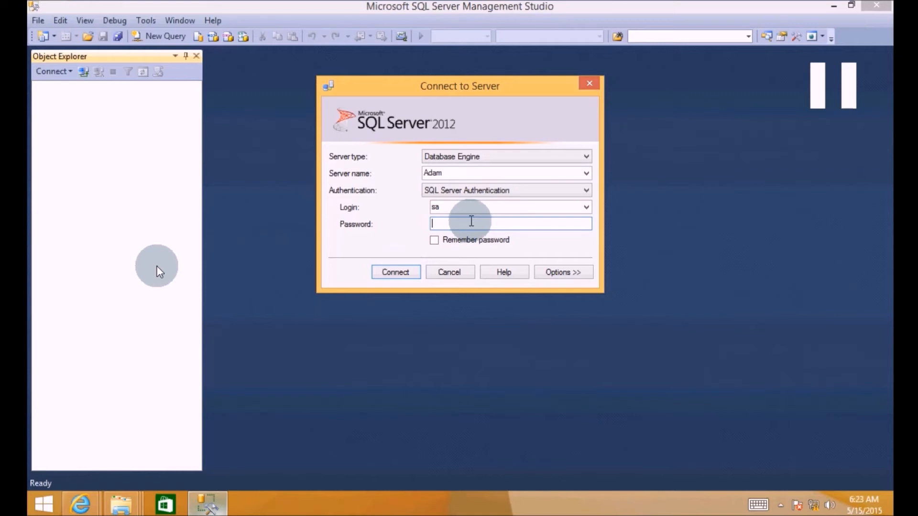
{"action": "type", "text": "*****"}
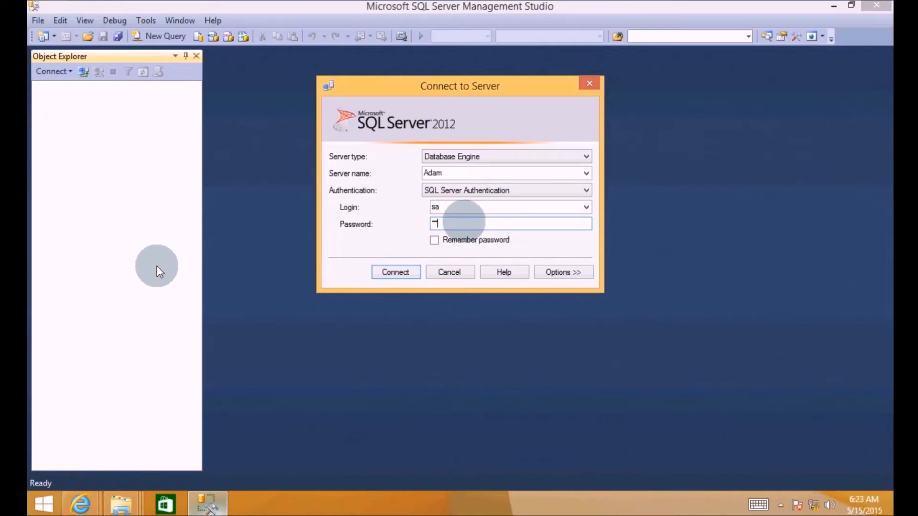
{"action": "left_click", "coordinate": [383, 271]}
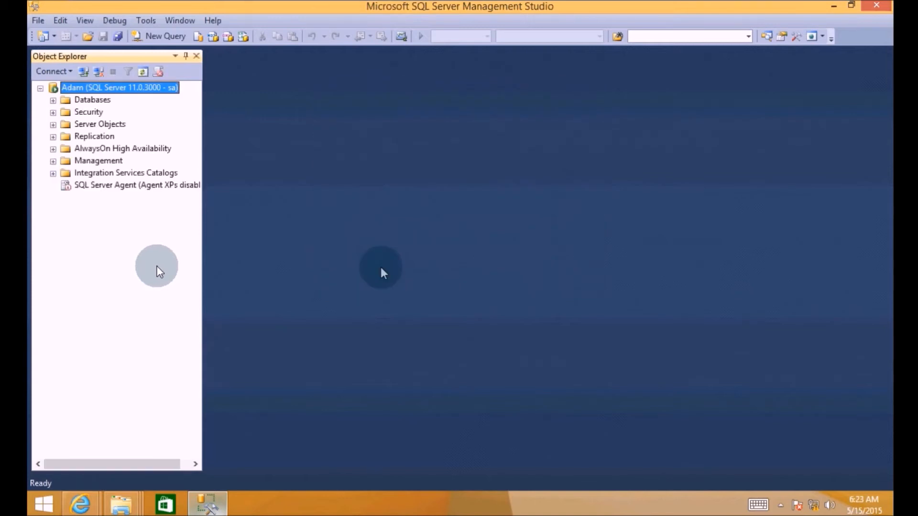
- Create a new database named Adam2 and confirm it appears under Databases
{"action": "right_click", "coordinate": [91, 101]}
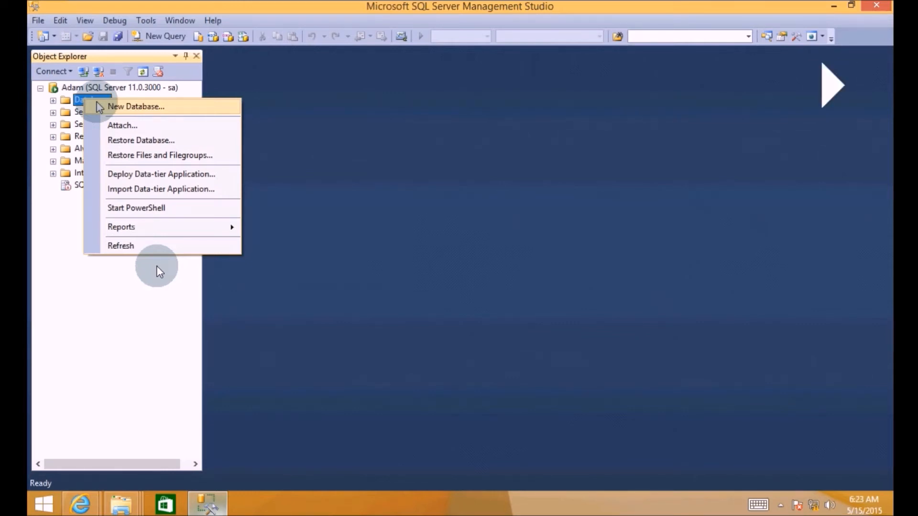
{"action": "left_click", "coordinate": [159, 272]}
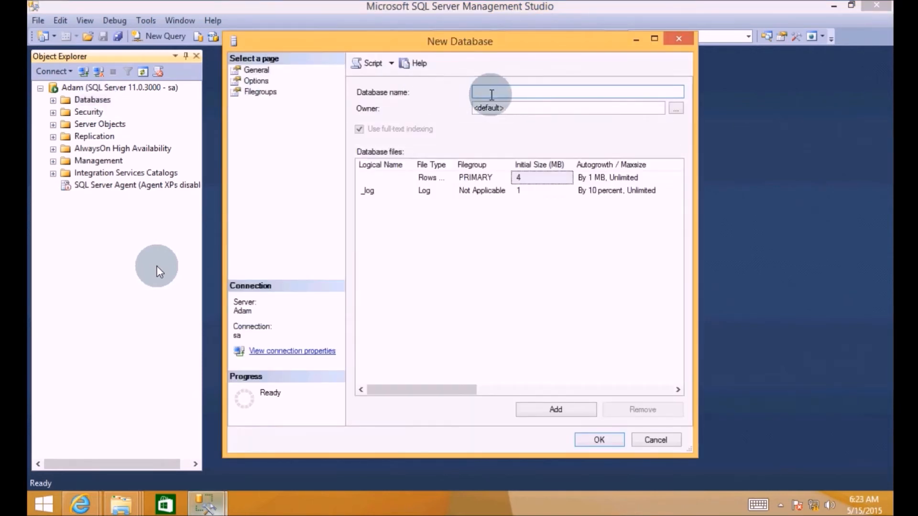
{"action": "type", "text": "Adam2"}
{"action": "left_click", "coordinate": [595, 441]}
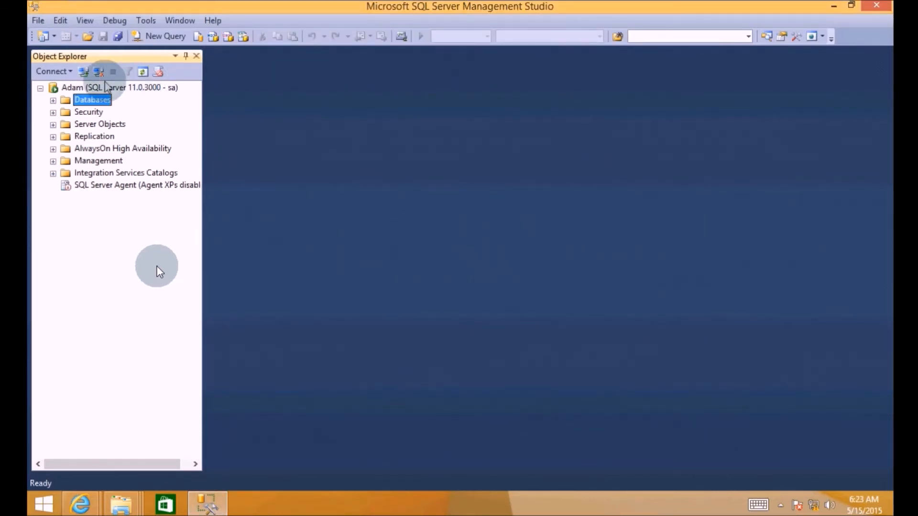
{"action": "left_click", "coordinate": [54, 101]}
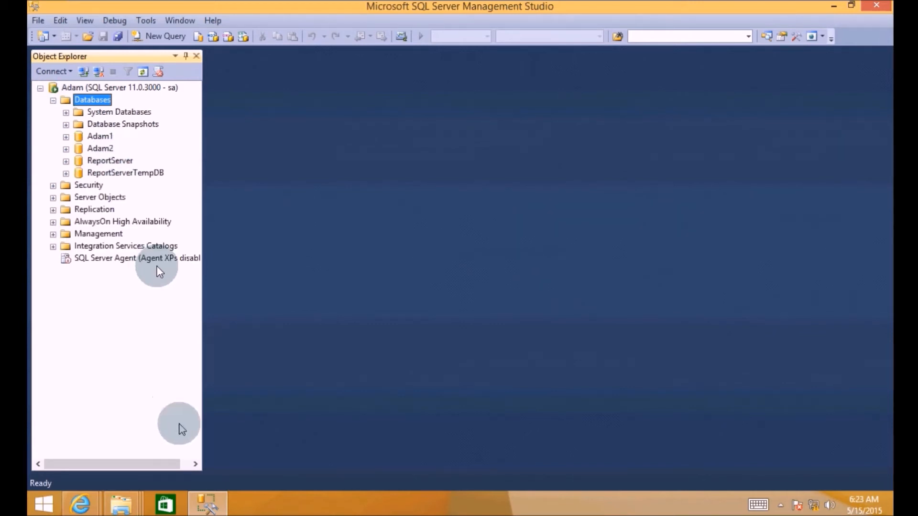
{"action": "mouse_move", "coordinate": [90, 504]}
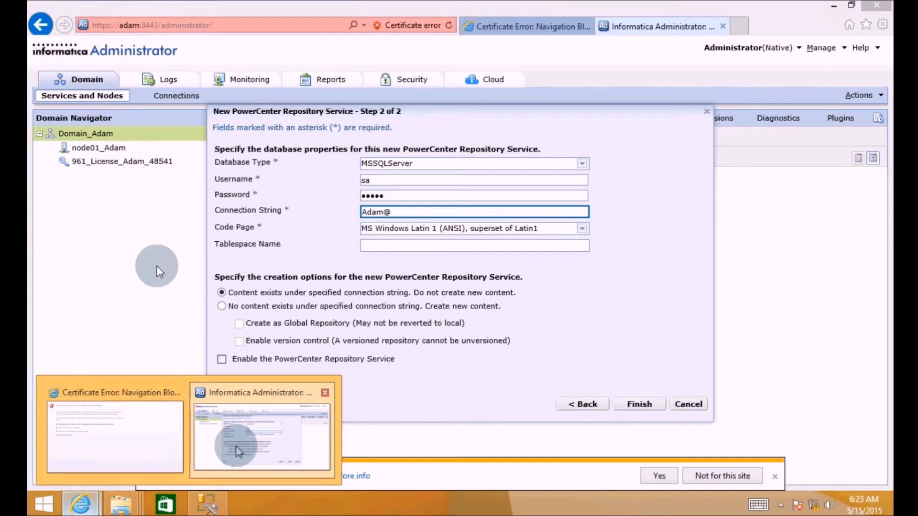
- Complete the connection string as Adam@Adam2, create new content with version control enabled, and finish
{"action": "left_click", "coordinate": [236, 442]}
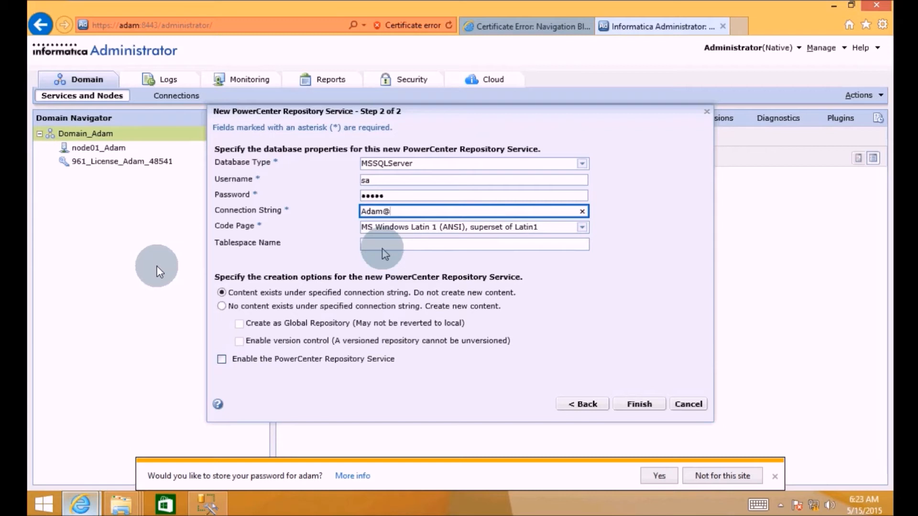
{"action": "type", "text": "Adam2"}
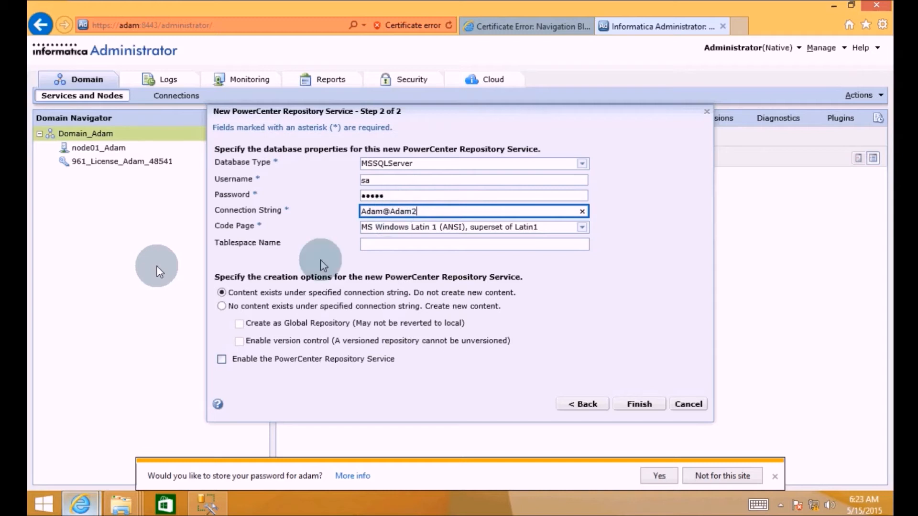
{"action": "left_click", "coordinate": [221, 306]}
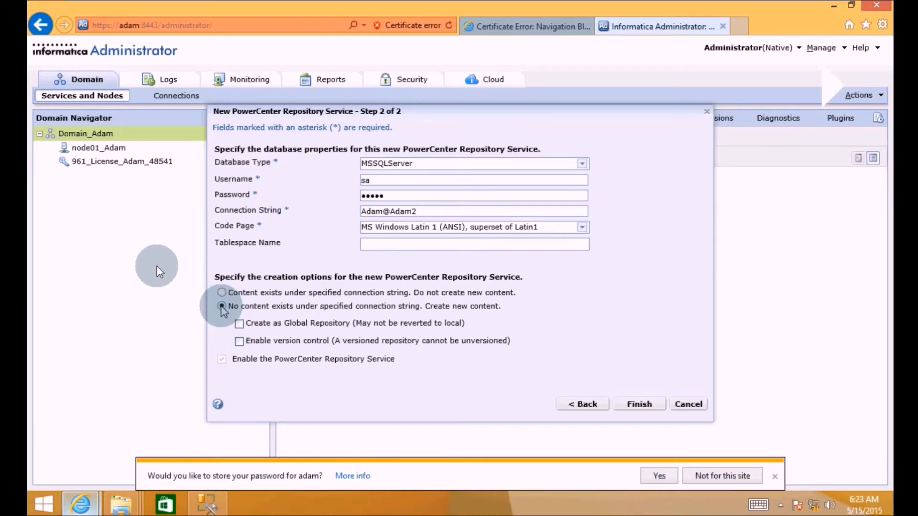
{"action": "left_click", "coordinate": [239, 341]}
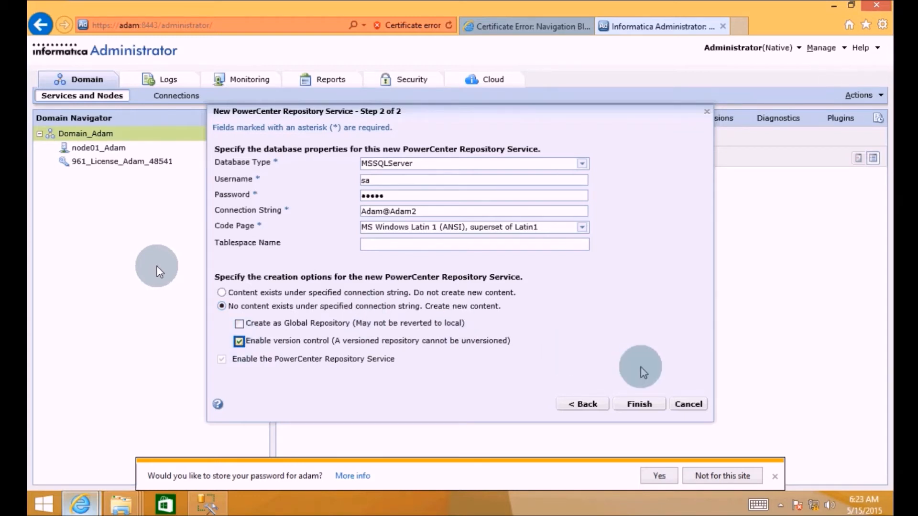
{"action": "left_click", "coordinate": [639, 405]}
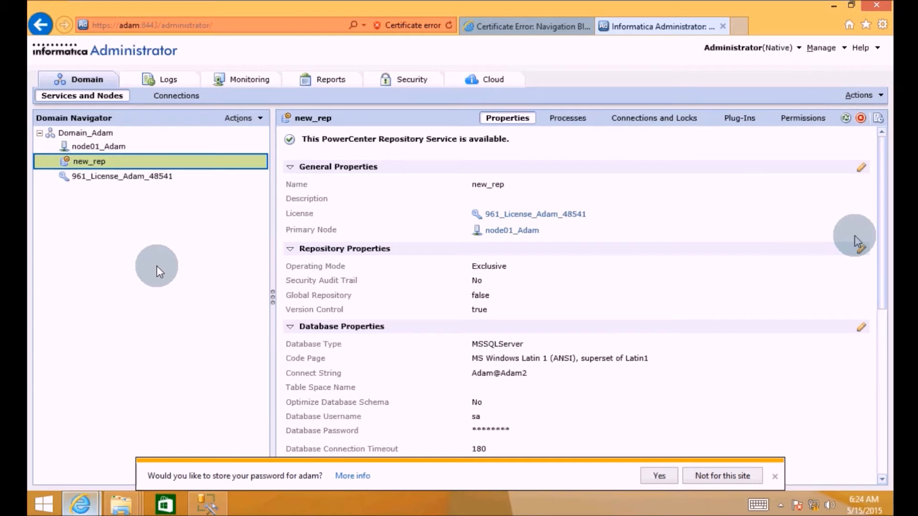
- Set new_rep's Repository Properties operating mode to Normal and accept the service restart prompt
{"action": "left_click", "coordinate": [860, 249]}
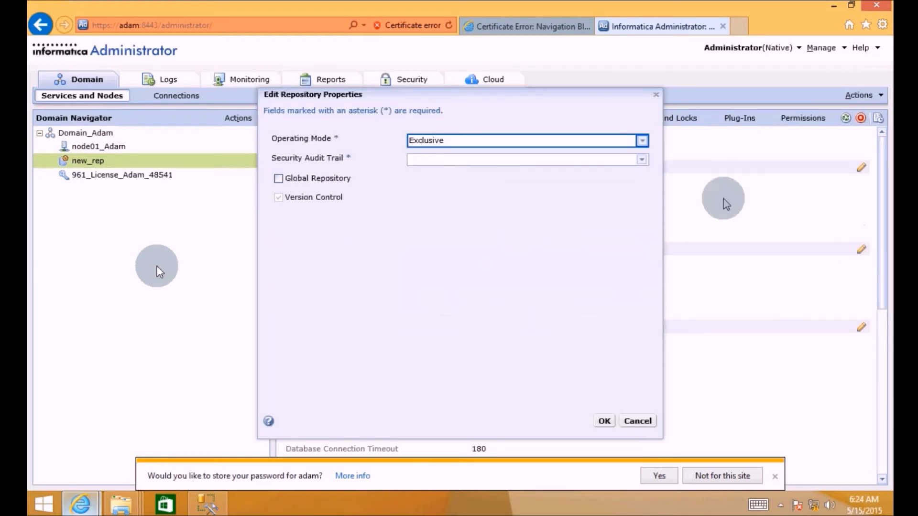
{"action": "left_click", "coordinate": [642, 140]}
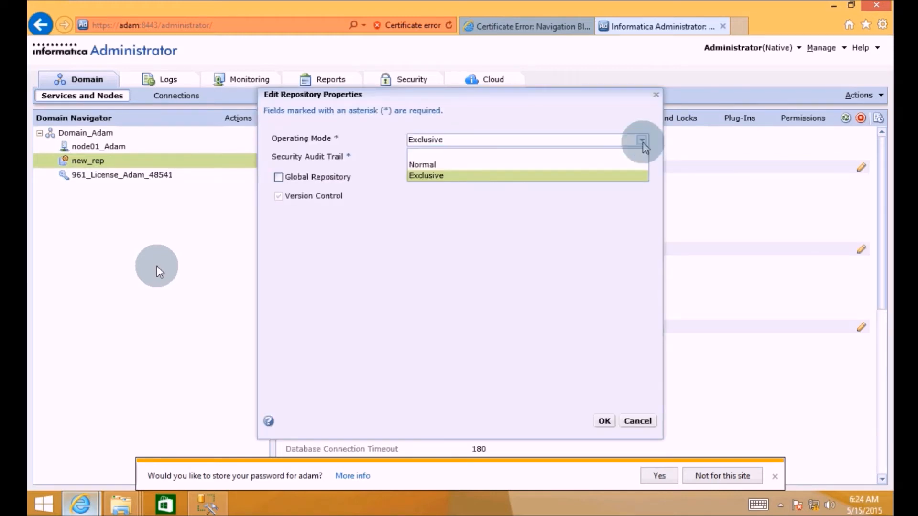
{"action": "left_click", "coordinate": [437, 165]}
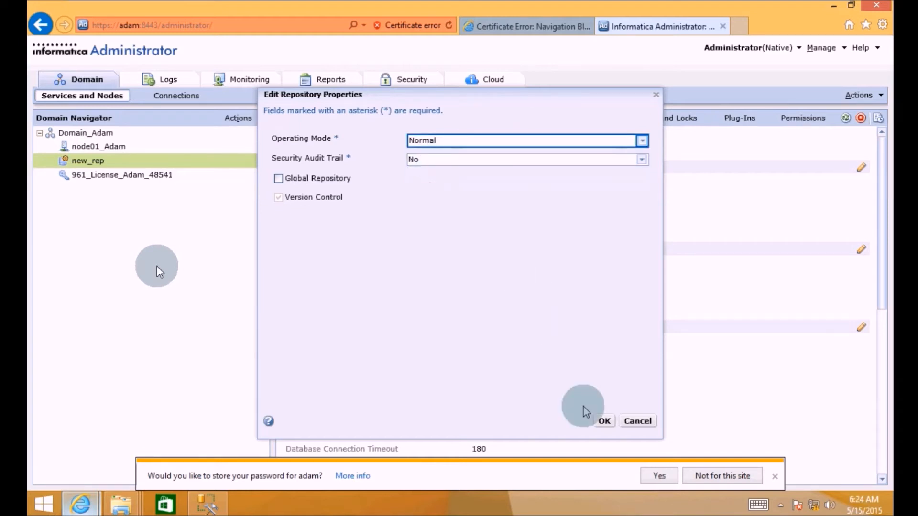
{"action": "left_click", "coordinate": [603, 422]}
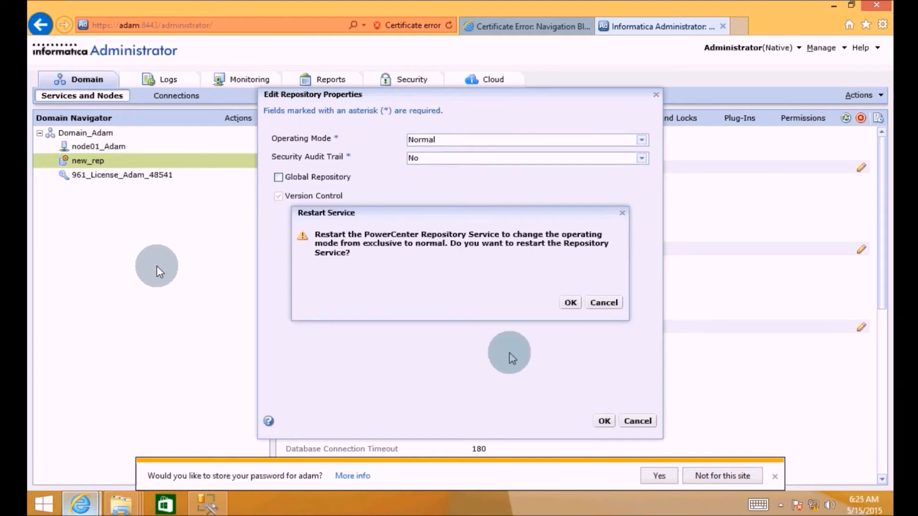
{"action": "left_click", "coordinate": [570, 303]}
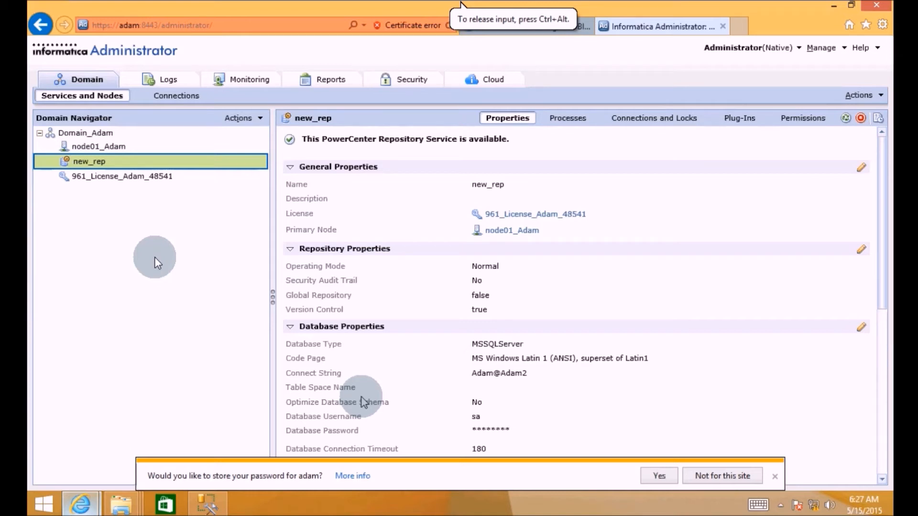
- Start a new PowerCenter Integration Service in the Domain_Adam domain named 'Int'
{"action": "left_click", "coordinate": [98, 136]}
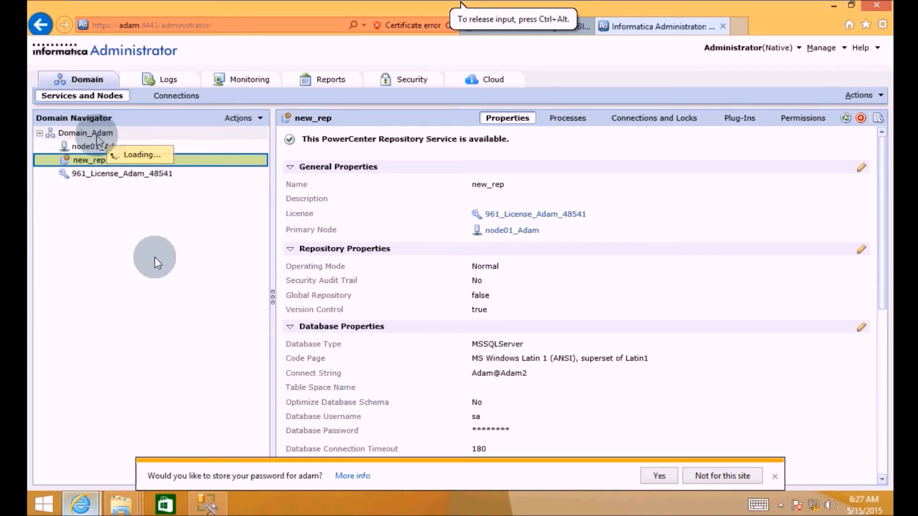
{"action": "left_click", "coordinate": [97, 136]}
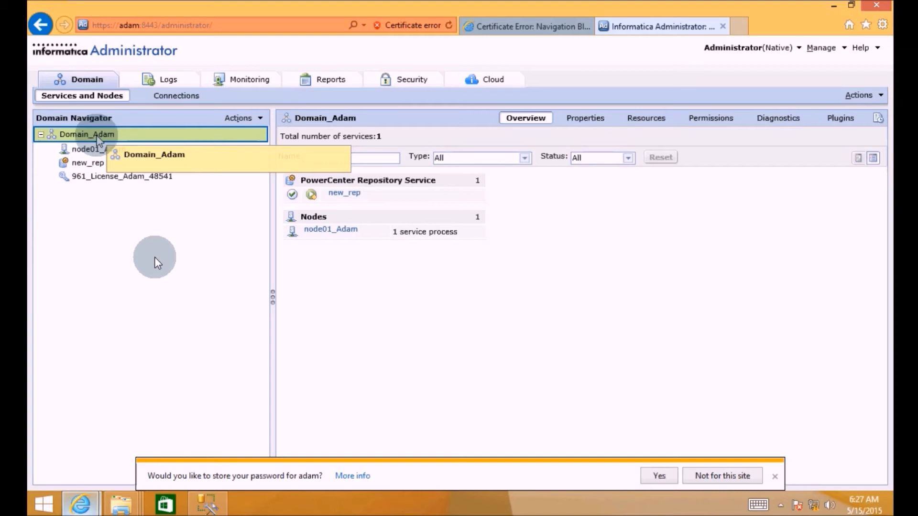
{"action": "right_click", "coordinate": [98, 136]}
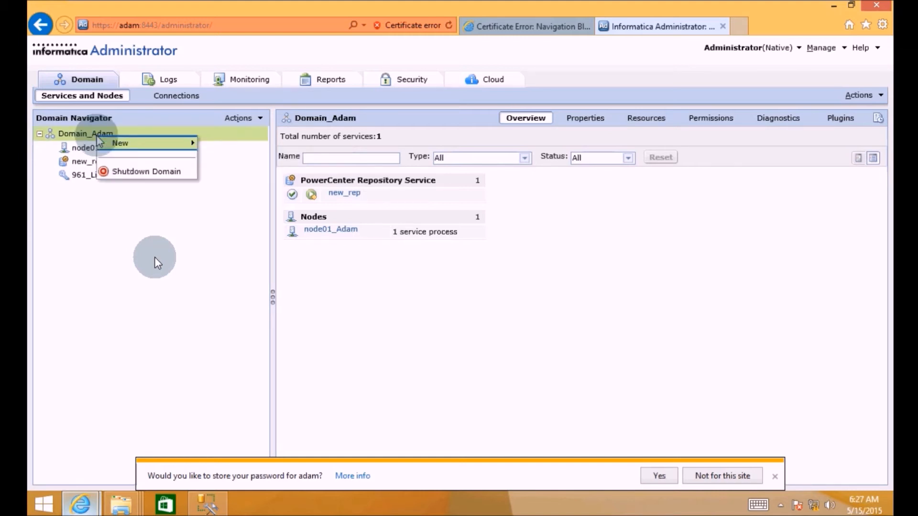
{"action": "mouse_move", "coordinate": [118, 144]}
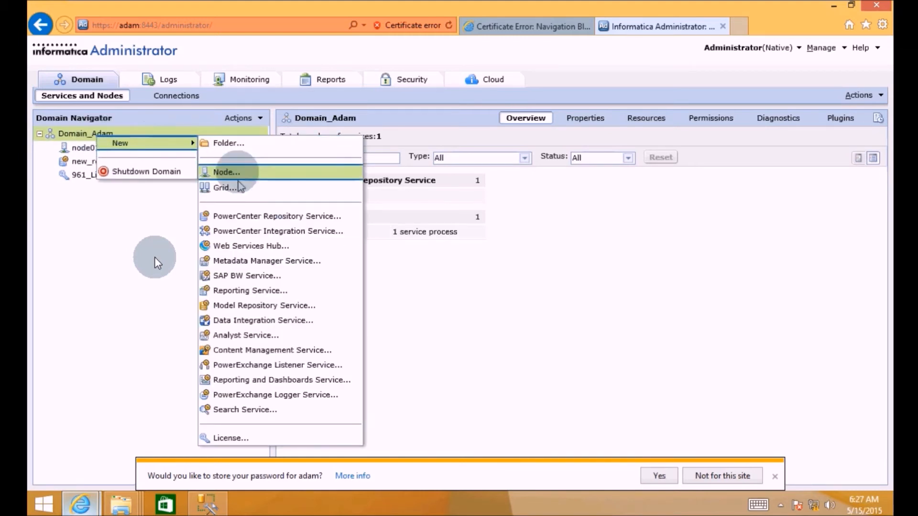
{"action": "left_click", "coordinate": [248, 231]}
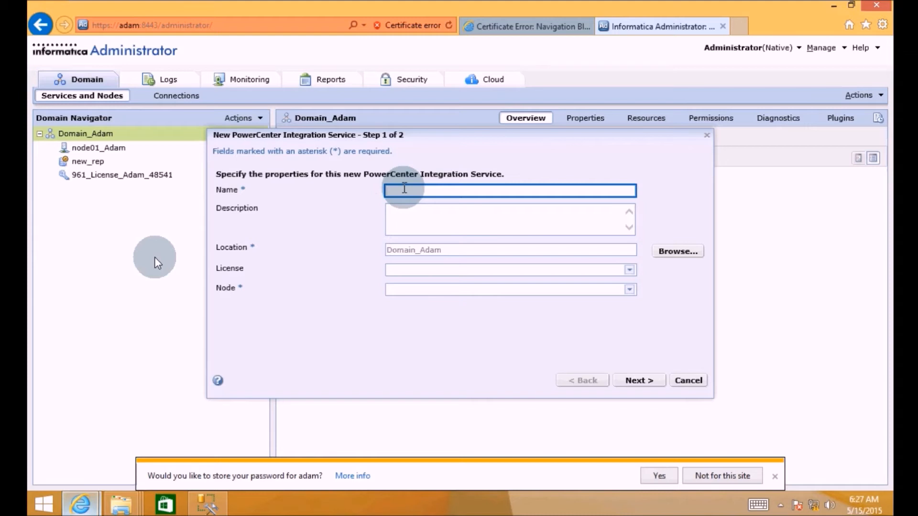
{"action": "type", "text": "Int"}
- Assign license 961_License_Adam_48541 and node node01_Adam, then continue to the next wizard step
{"action": "left_click", "coordinate": [629, 270]}
{"action": "left_click", "coordinate": [629, 270]}
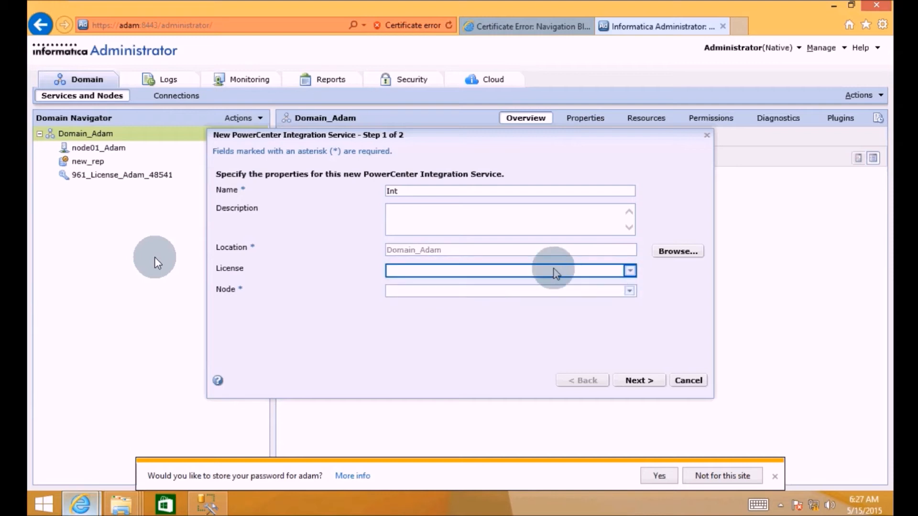
{"action": "left_click", "coordinate": [628, 270]}
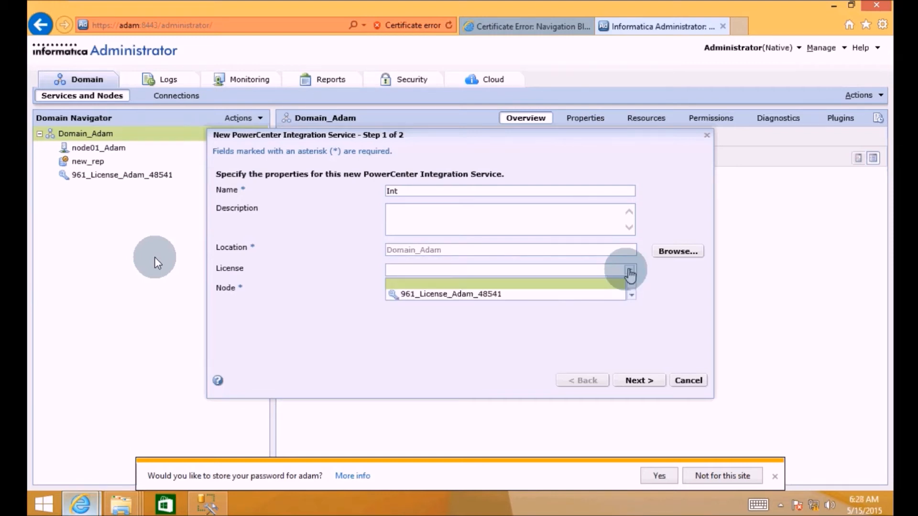
{"action": "left_click", "coordinate": [514, 297]}
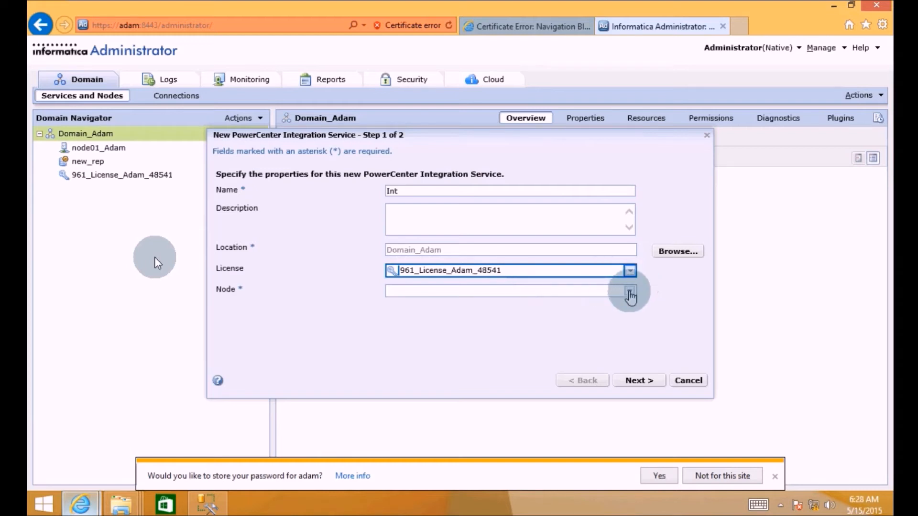
{"action": "left_click", "coordinate": [630, 292]}
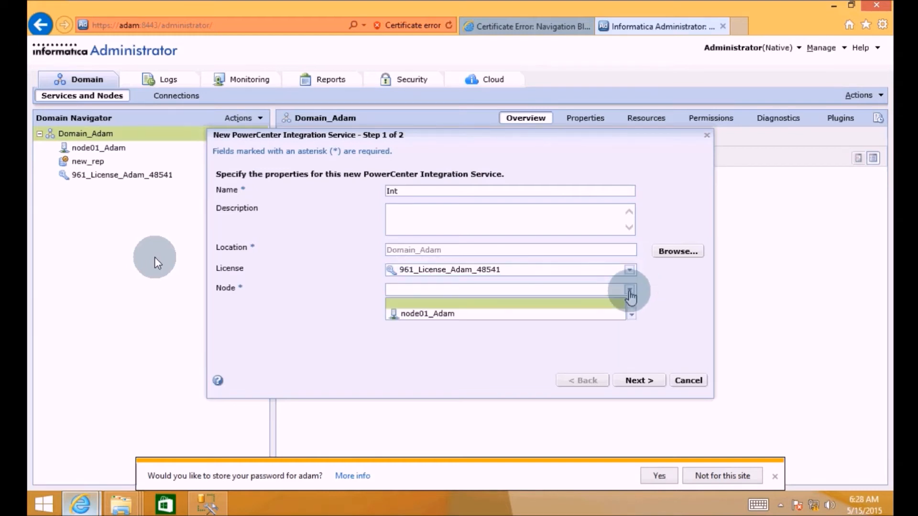
{"action": "left_click", "coordinate": [459, 315]}
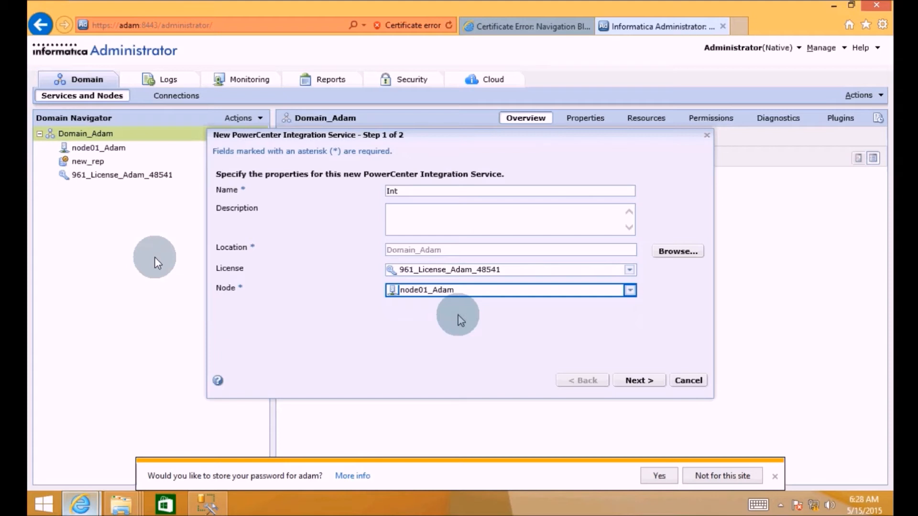
{"action": "left_click", "coordinate": [638, 380]}
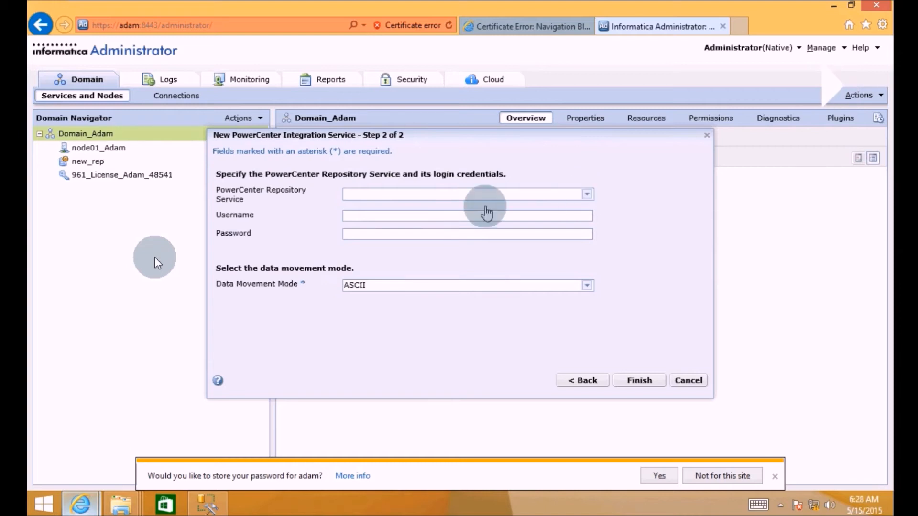
- Link Int to repository service new_rep with username Administrator and its password, then finish
{"action": "left_click", "coordinate": [485, 208]}
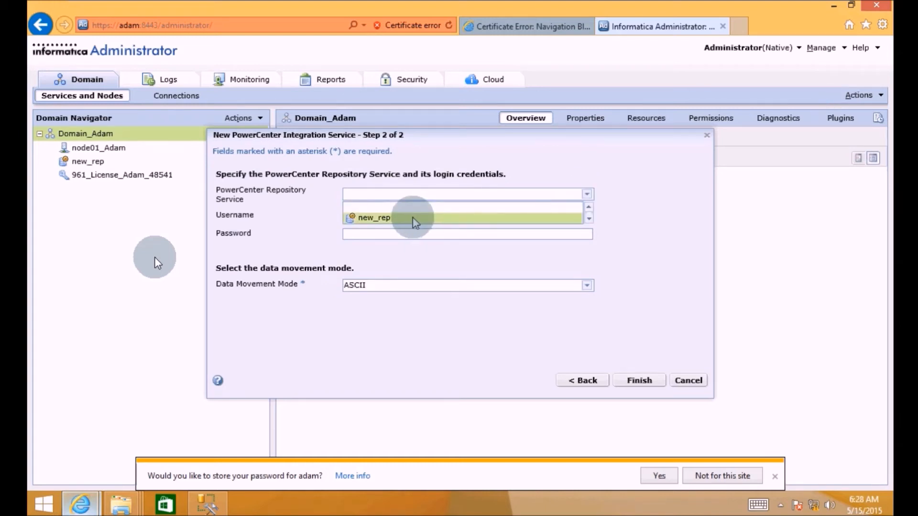
{"action": "left_click", "coordinate": [378, 218]}
{"action": "left_click", "coordinate": [370, 215]}
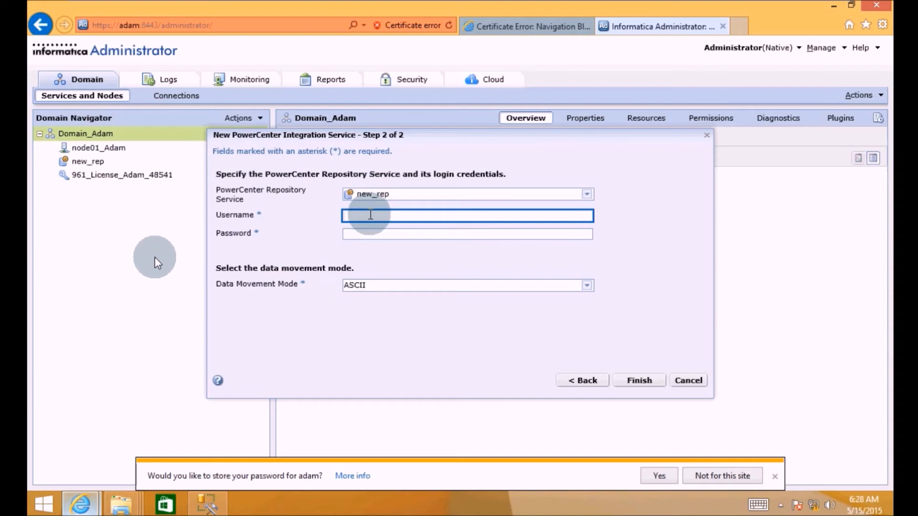
{"action": "type", "text": "A"}
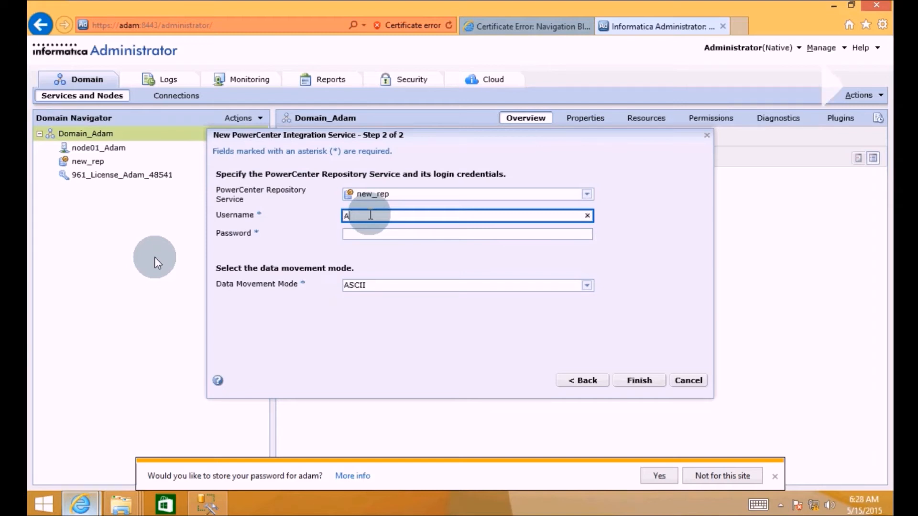
{"action": "type", "text": "dmin"}
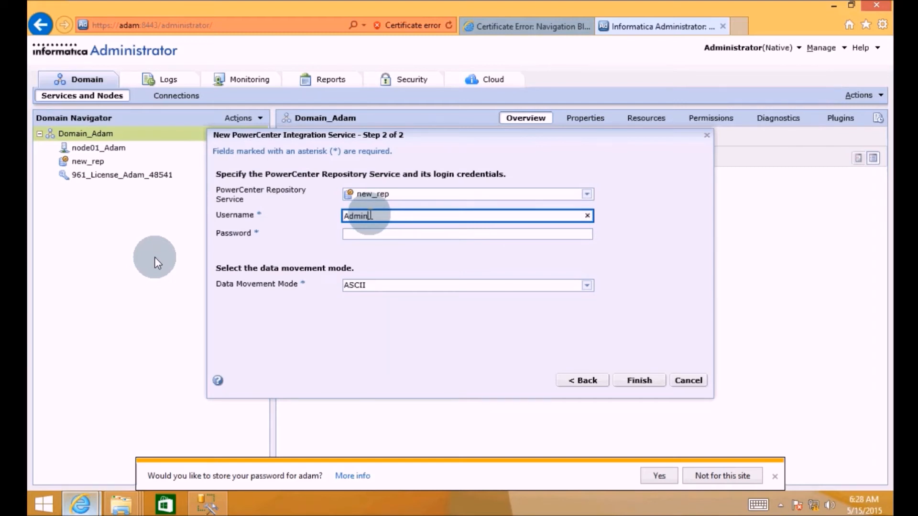
{"action": "type", "text": "istrator"}
{"action": "key", "text": "Tab"}
{"action": "type", "text": "Adminis"}
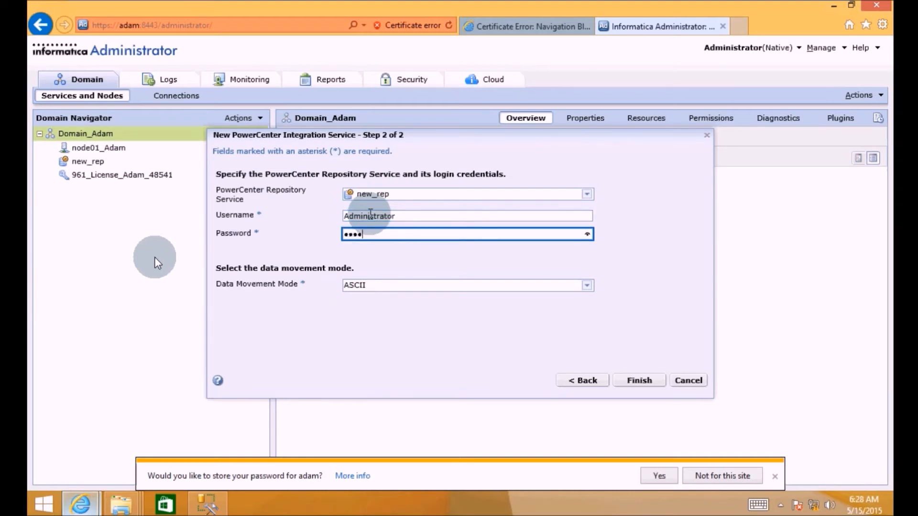
{"action": "type", "text": "trator"}
{"action": "left_click", "coordinate": [630, 380]}
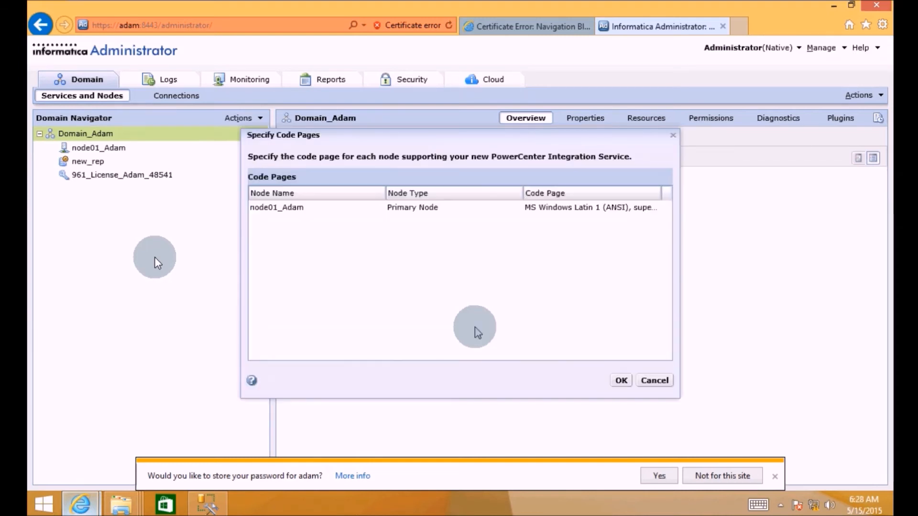
- Keep MS Windows Latin 1 as node01_Adam's code page and confirm
{"action": "left_click", "coordinate": [621, 380]}
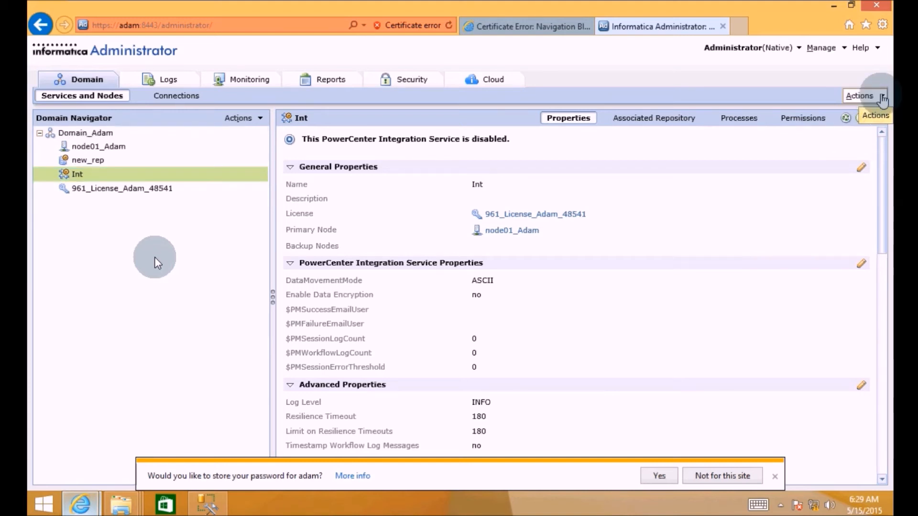
- Enable the Int Integration Service from the Actions menu, then minimize the browser
{"action": "left_click", "coordinate": [882, 97]}
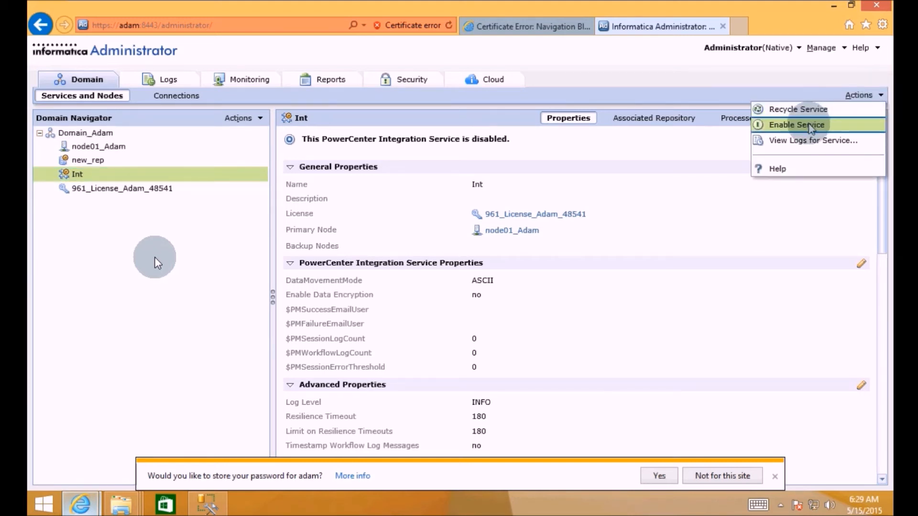
{"action": "left_click", "coordinate": [809, 125]}
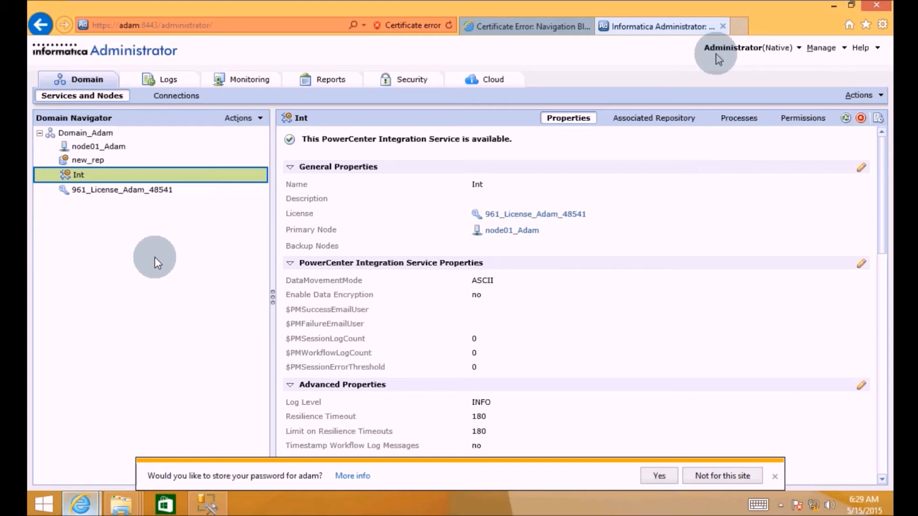
{"action": "left_click", "coordinate": [833, 6]}
- Bring back the Server Explorer window and navigate up to the infa9.6 folder
{"action": "left_click", "coordinate": [833, 7]}
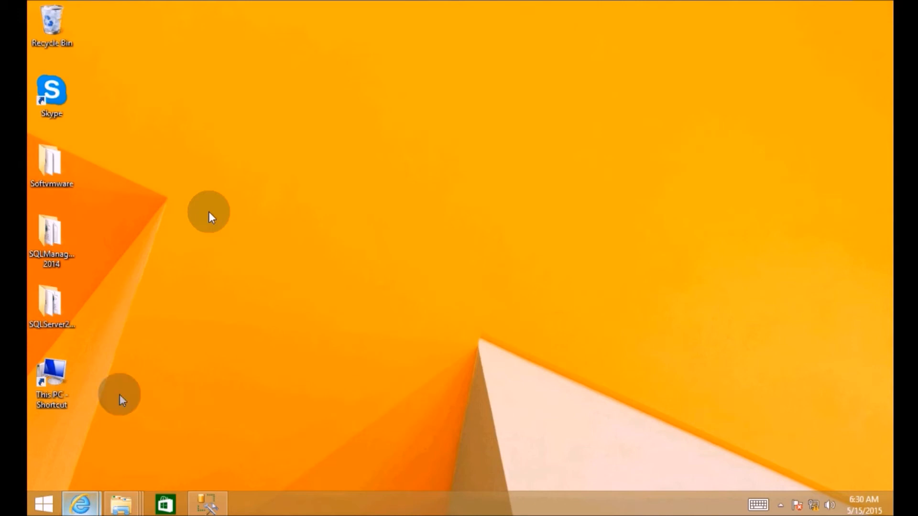
{"action": "left_click", "coordinate": [120, 502]}
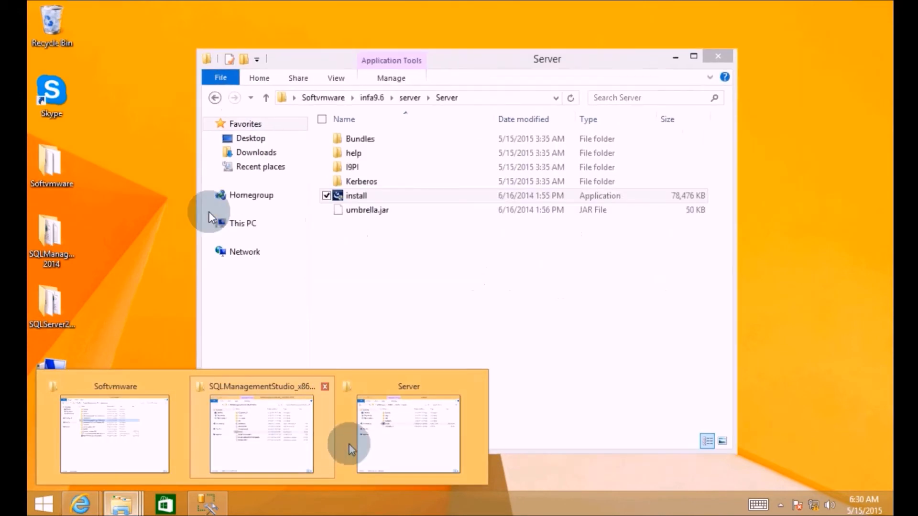
{"action": "left_click", "coordinate": [399, 422]}
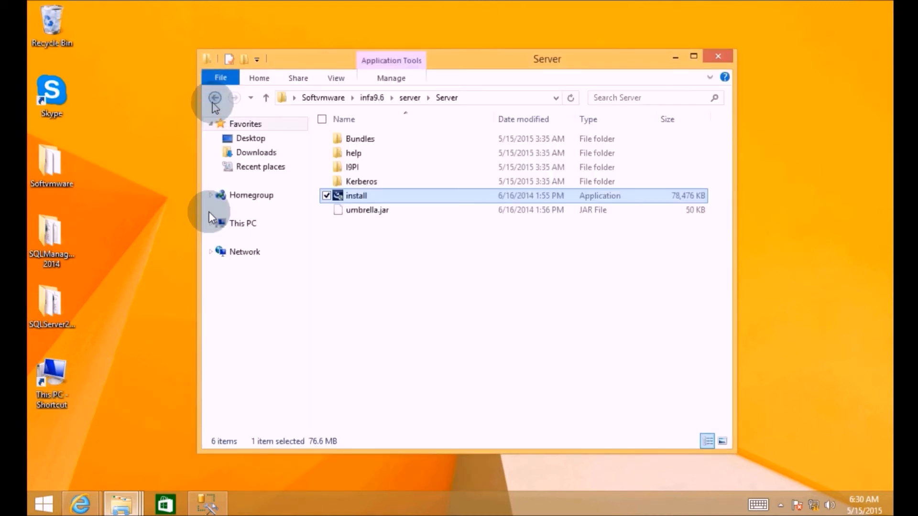
{"action": "left_click", "coordinate": [214, 101]}
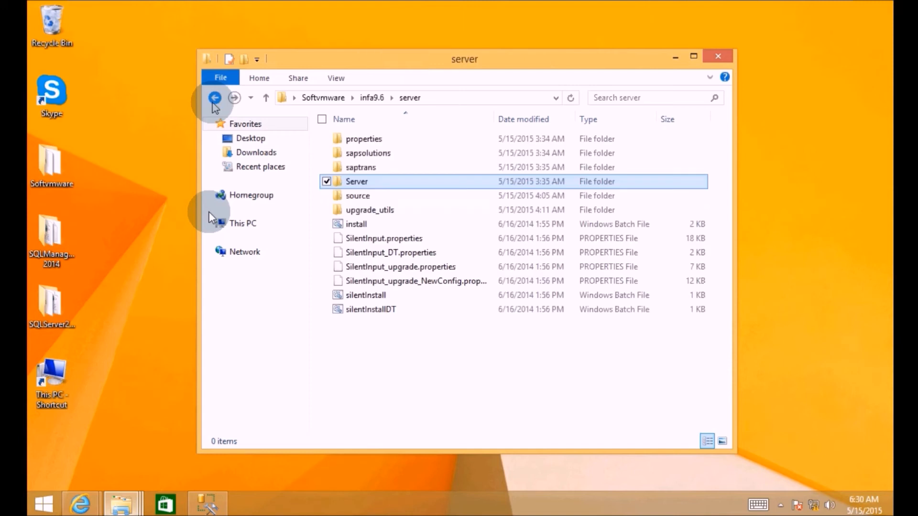
{"action": "left_click", "coordinate": [214, 99]}
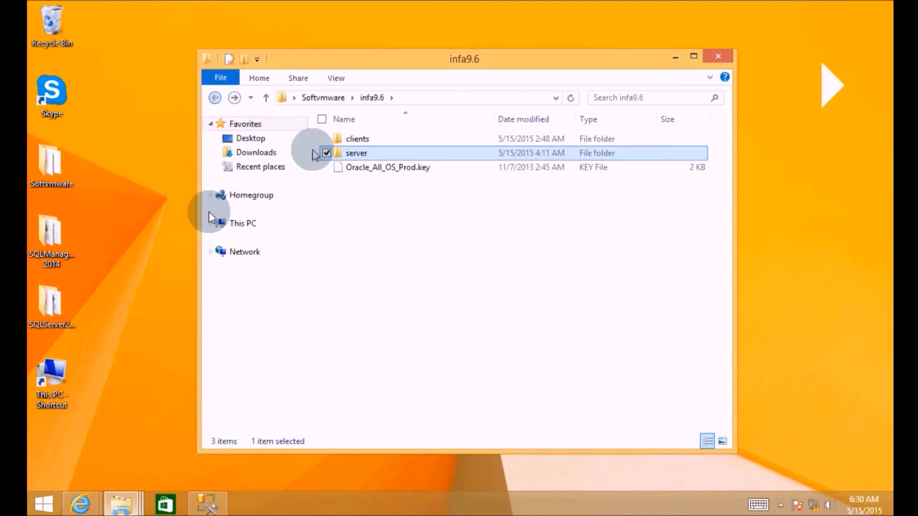
- Run install from the clients\Client folder and allow it in the UAC prompt
{"action": "double_click", "coordinate": [340, 138]}
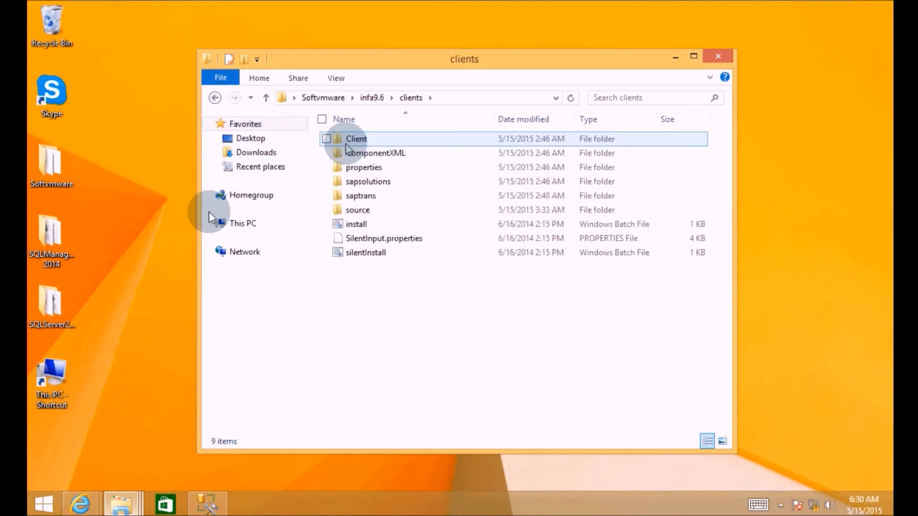
{"action": "double_click", "coordinate": [346, 143]}
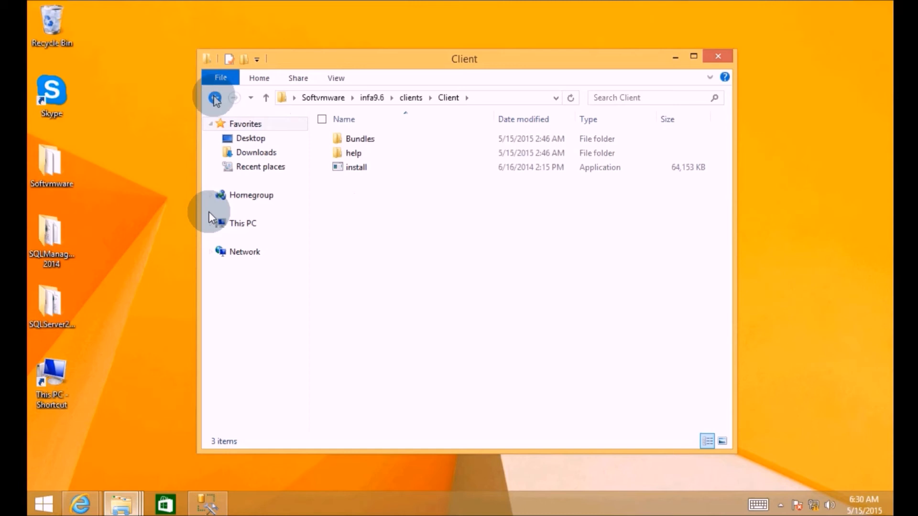
{"action": "left_click", "coordinate": [214, 98]}
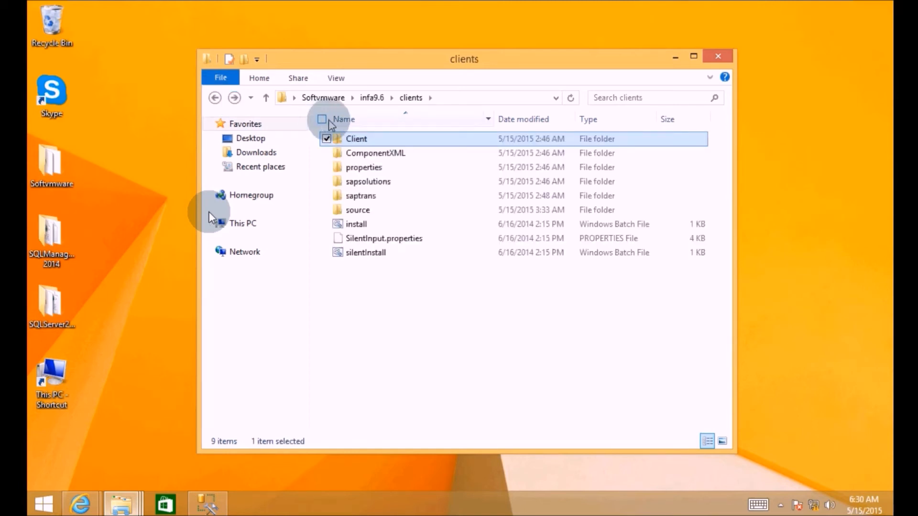
{"action": "double_click", "coordinate": [354, 140]}
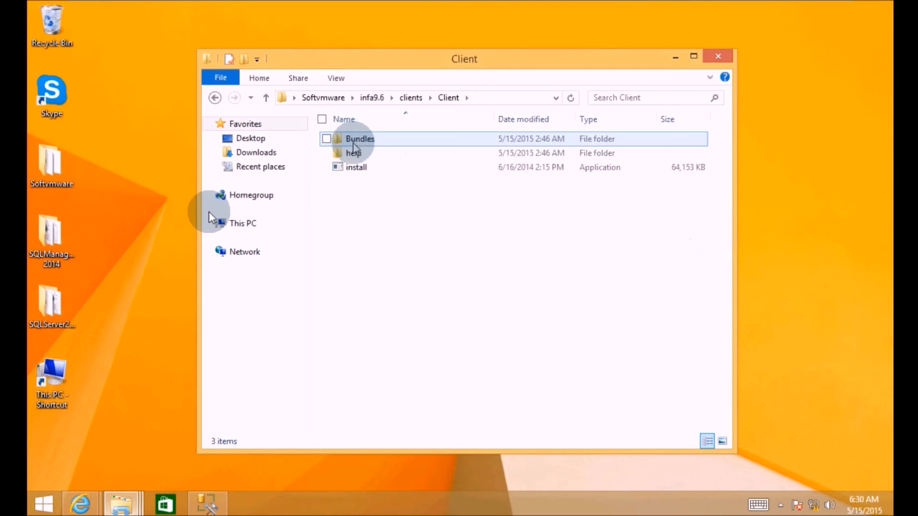
{"action": "double_click", "coordinate": [350, 168]}
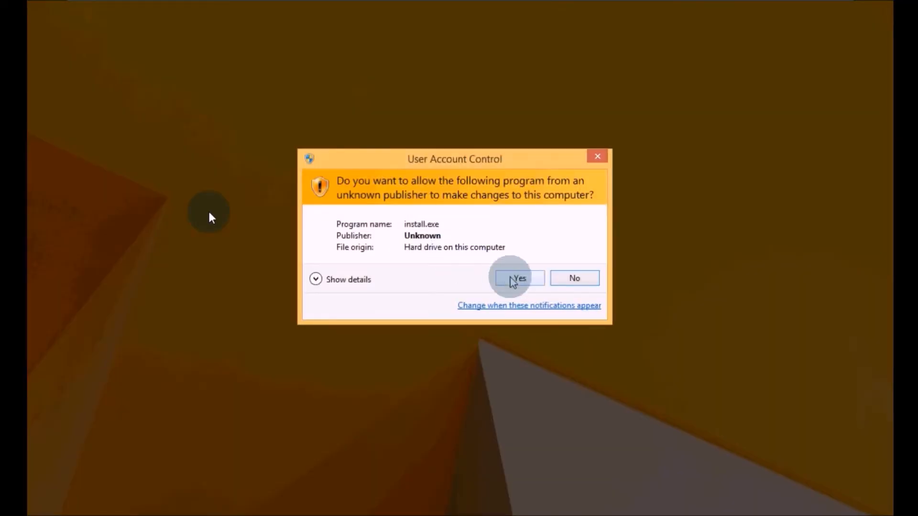
{"action": "left_click", "coordinate": [506, 281]}
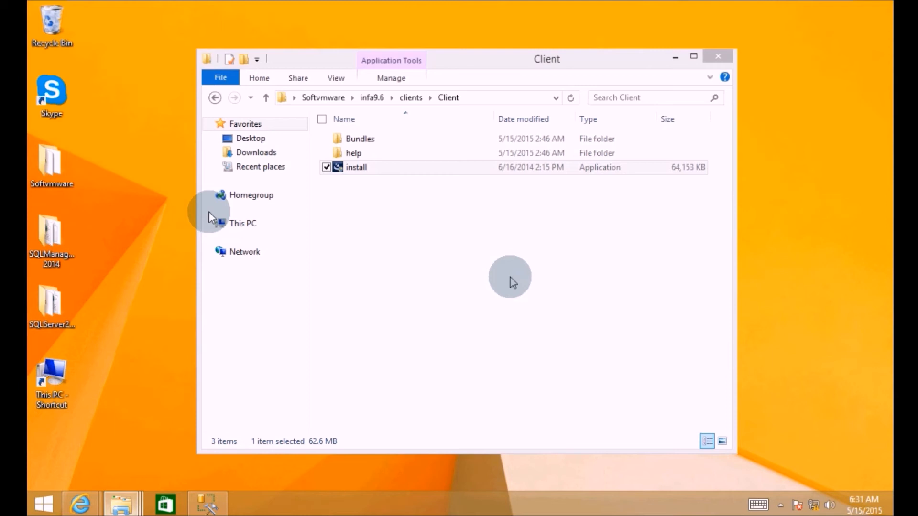
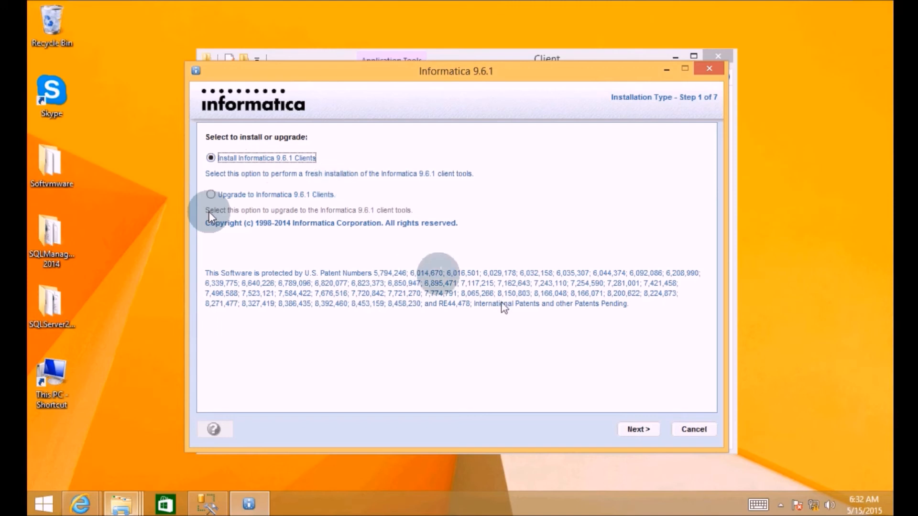
- Keep 'Install Informatica 9.6.1 Clients' selected and advance to the prerequisites page
{"action": "left_click", "coordinate": [631, 428]}
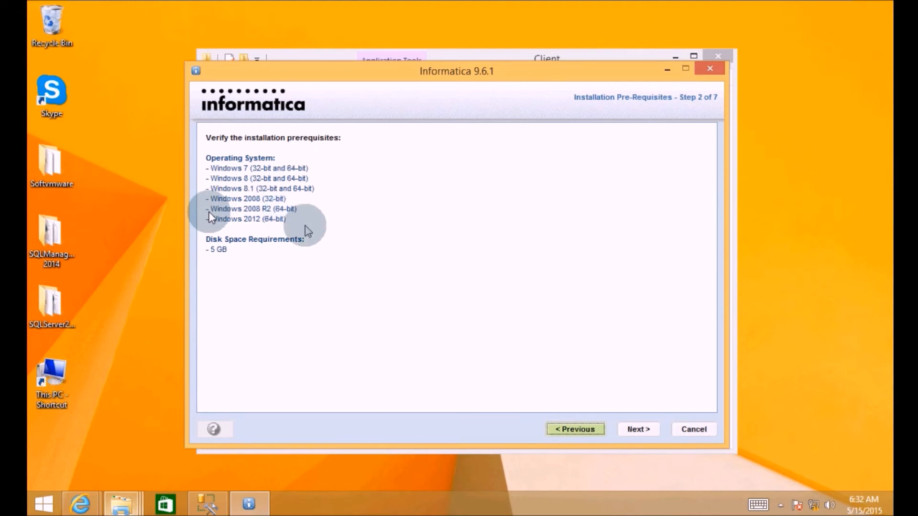
- Pass the prerequisites page and select all three Informatica application clients for installation
{"action": "left_click", "coordinate": [636, 429]}
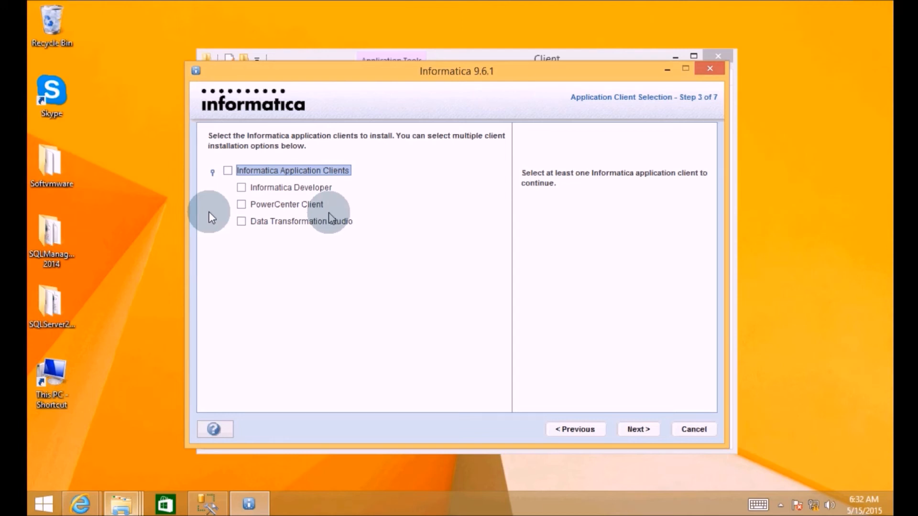
{"action": "left_click", "coordinate": [227, 170]}
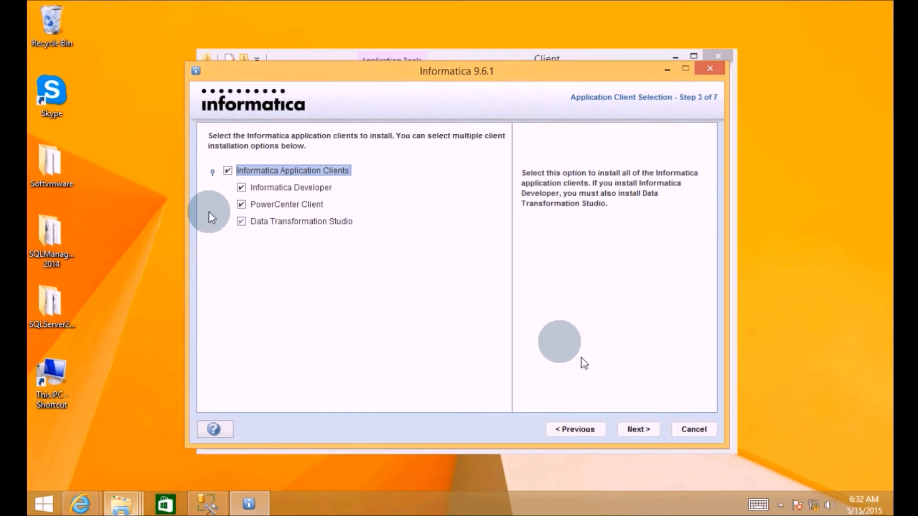
{"action": "left_click", "coordinate": [636, 428]}
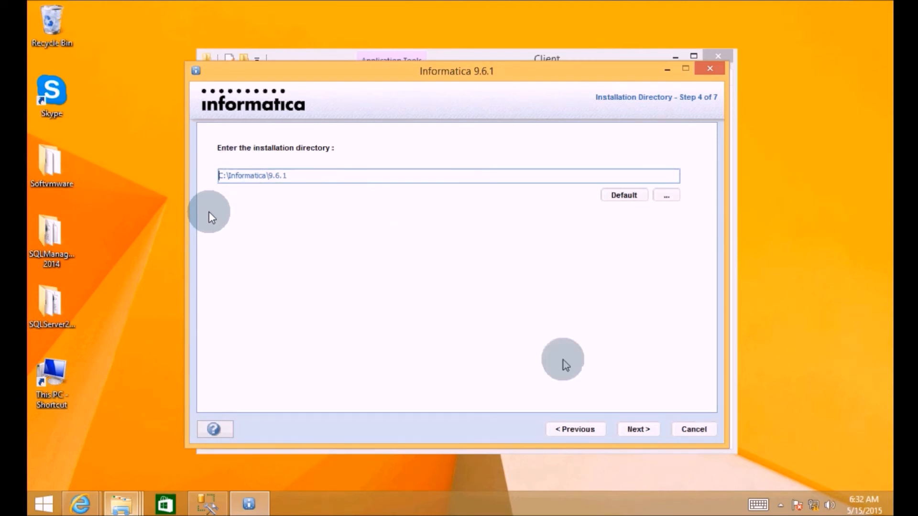
- Accept C:\Informatica\9.6.1 as the install directory and keep the standalone Eclipse copy
{"action": "left_click", "coordinate": [635, 430]}
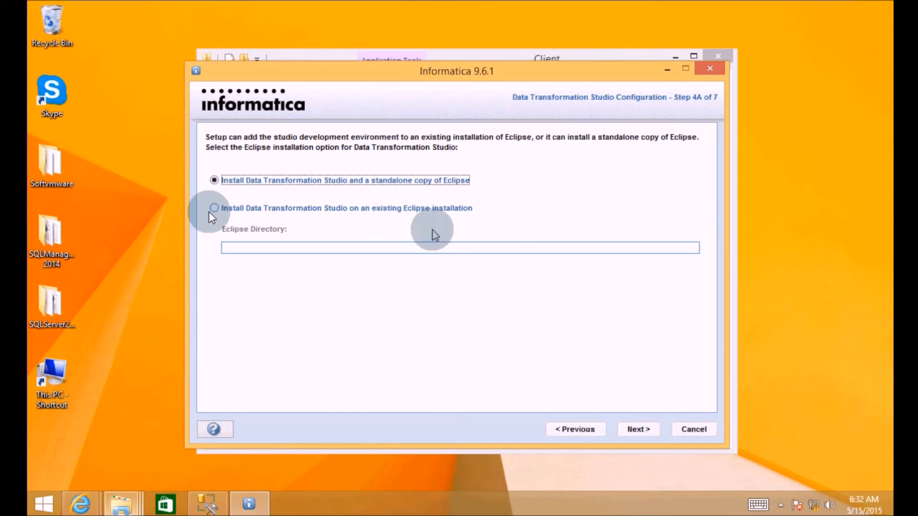
{"action": "left_click", "coordinate": [638, 430]}
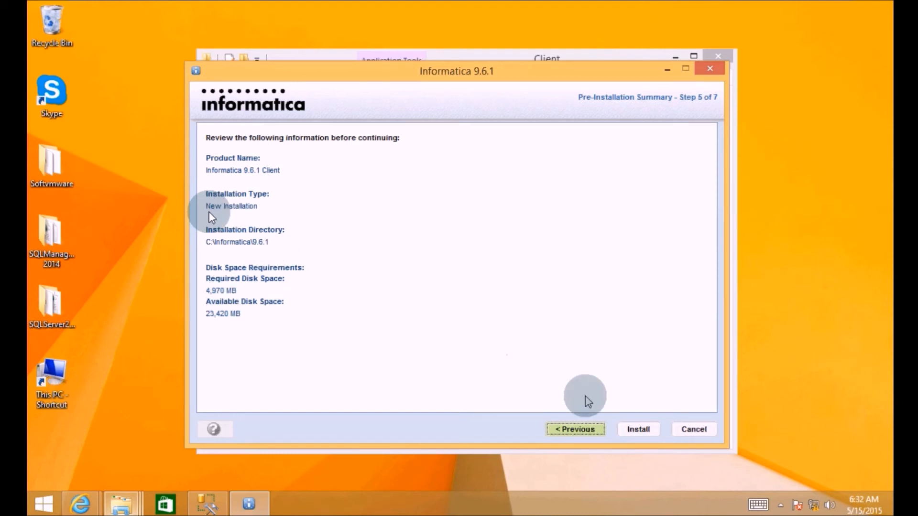
- Install the clients from the Pre-Installation Summary and wait for the SUCCESS status
{"action": "left_click", "coordinate": [639, 428]}
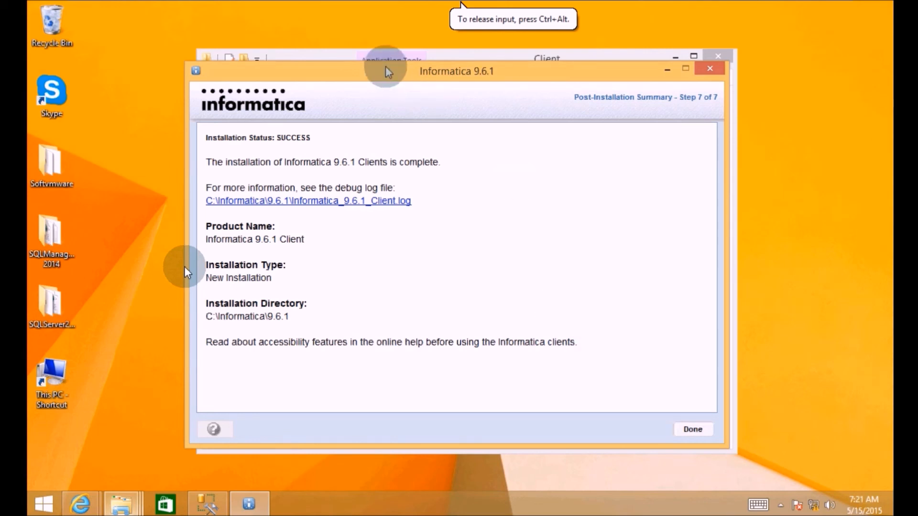
- Finish the installer with Done and close the Client folder window
{"action": "left_click", "coordinate": [692, 430]}
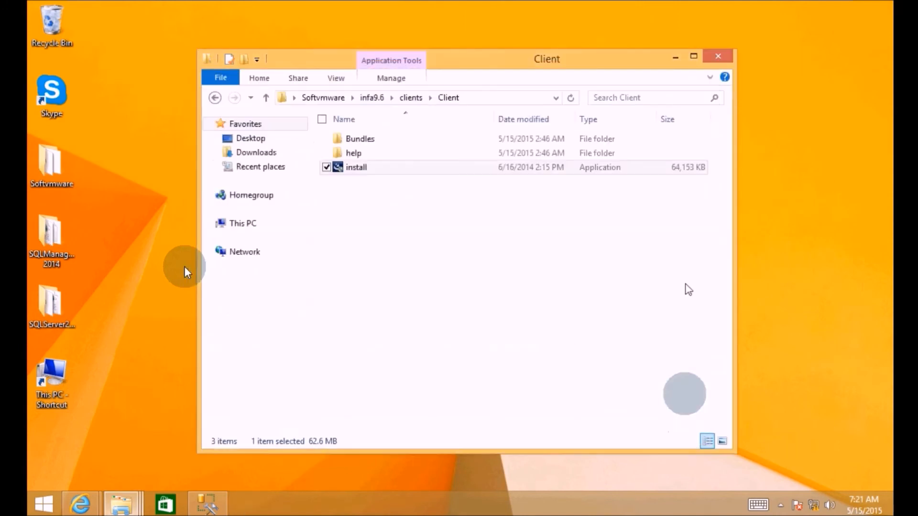
{"action": "left_click", "coordinate": [718, 58]}
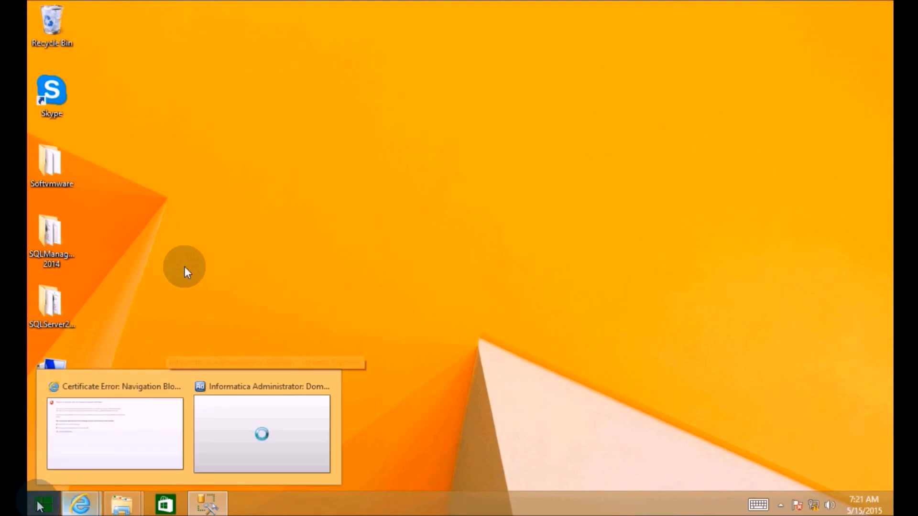
- Launch PowerCenter Repository Manager from the Informatica 9.6.1 group in the Start screen's app list
{"action": "left_click", "coordinate": [42, 505]}
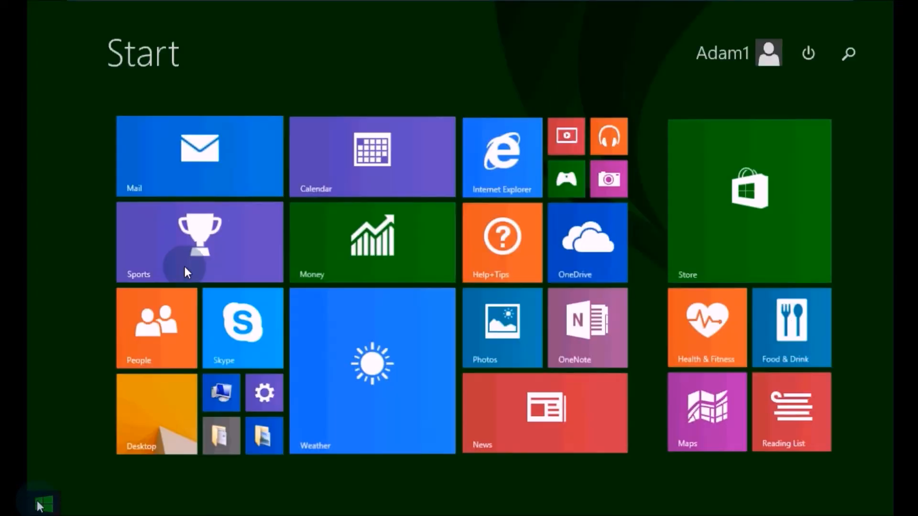
{"action": "mouse_move", "coordinate": [81, 504]}
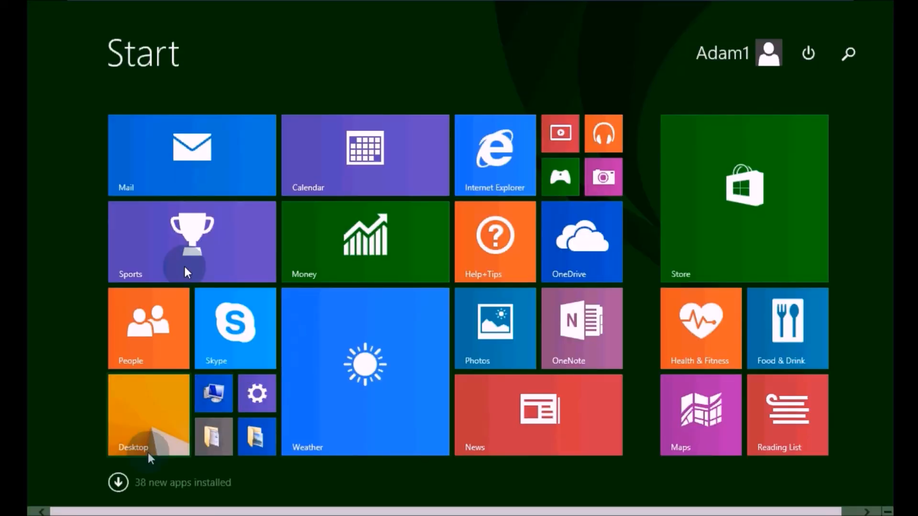
{"action": "left_click", "coordinate": [118, 483]}
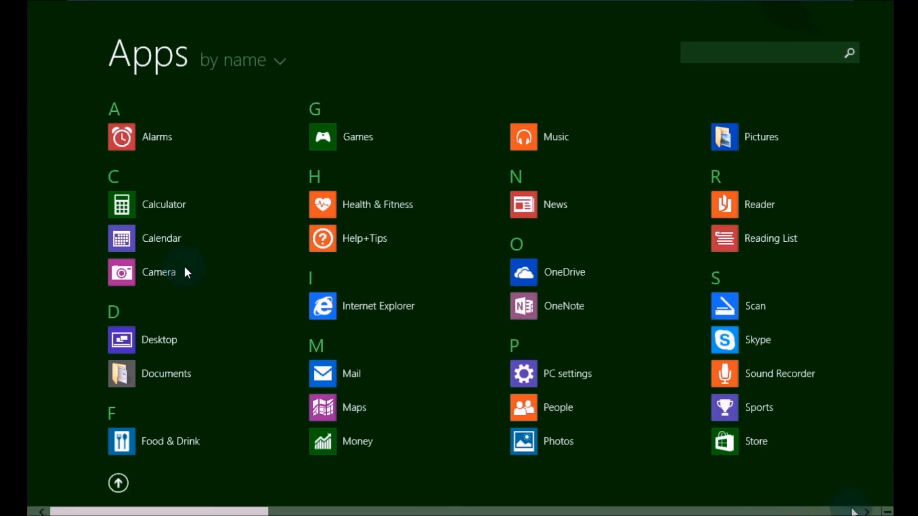
{"action": "left_click", "coordinate": [866, 511]}
{"action": "scroll", "coordinate": [184, 267], "scroll_direction": "down", "scroll_amount": 5}
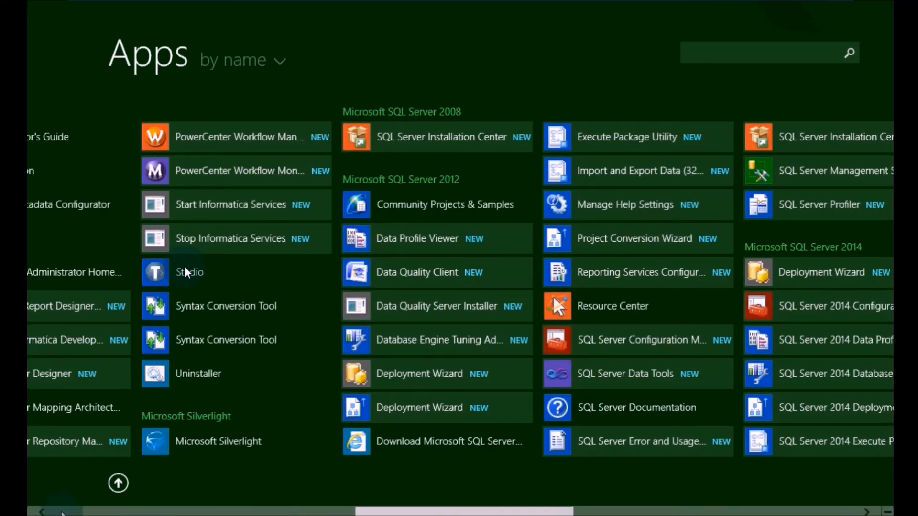
{"action": "left_click", "coordinate": [42, 511]}
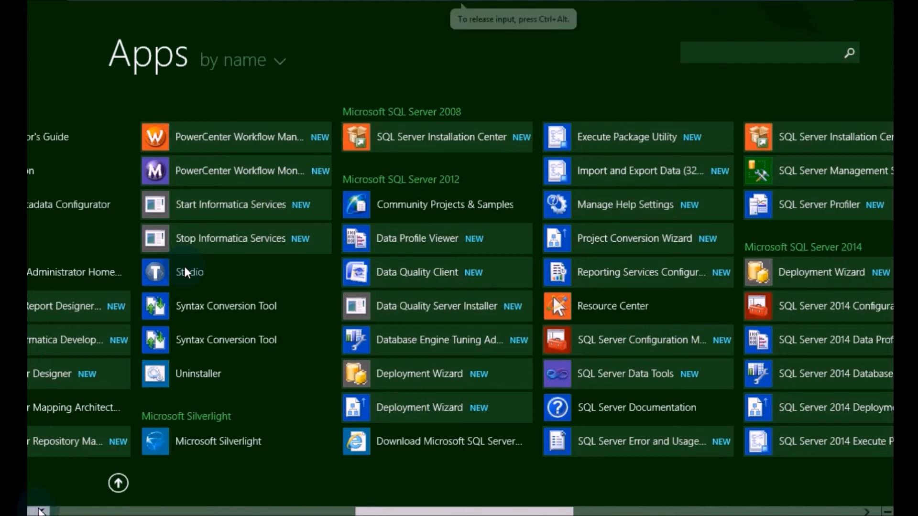
{"action": "scroll", "coordinate": [42, 511], "scroll_direction": "up", "scroll_amount": 1}
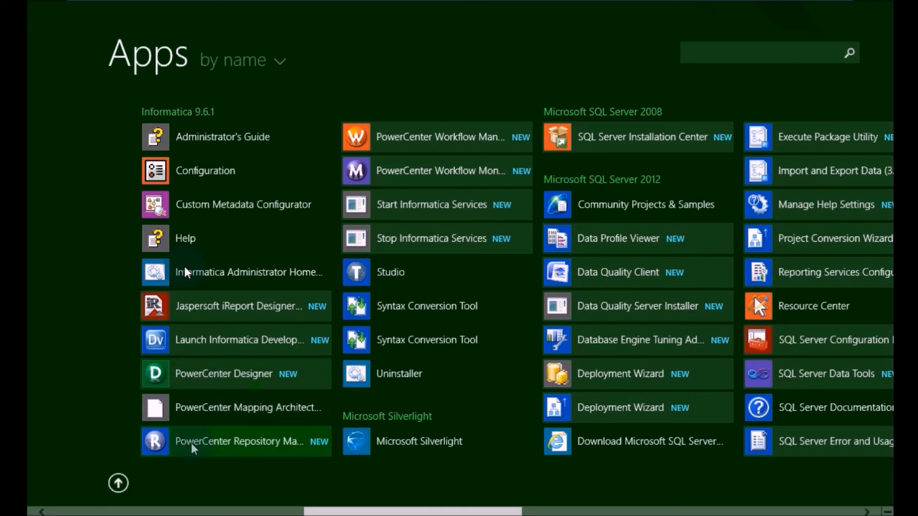
{"action": "left_click", "coordinate": [240, 443]}
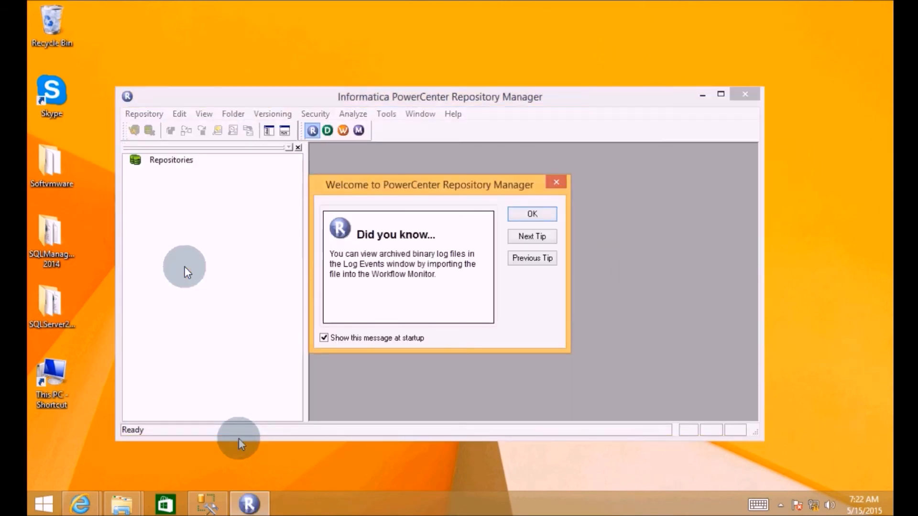
- Dismiss the Welcome tip and open Repository > Configure Domains
{"action": "left_click", "coordinate": [540, 213]}
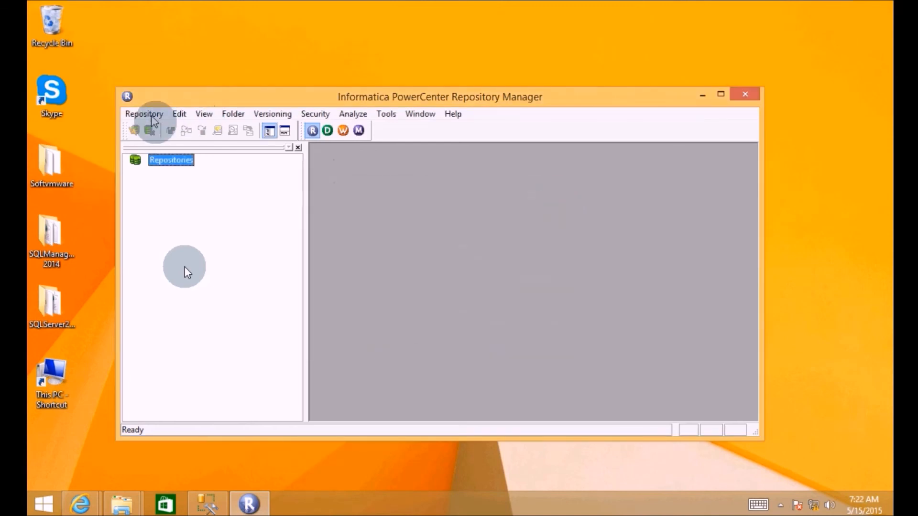
{"action": "left_click", "coordinate": [146, 116]}
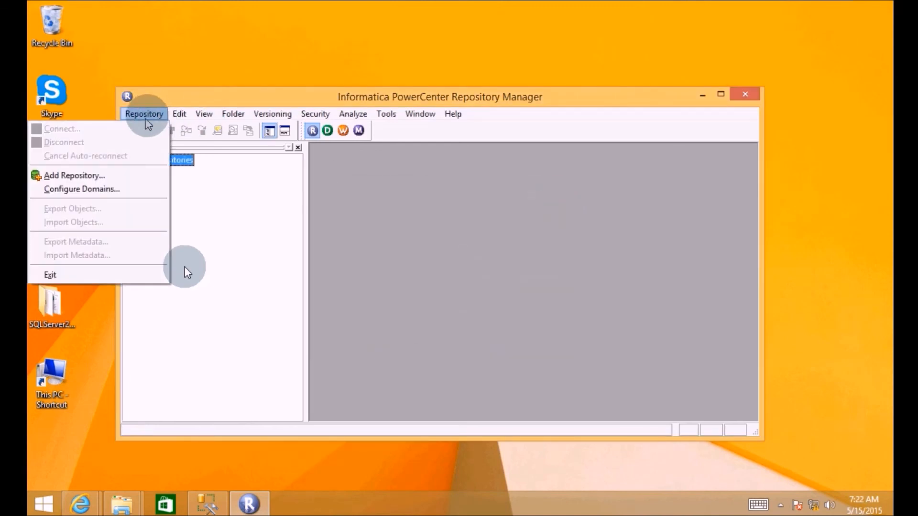
{"action": "left_click", "coordinate": [118, 190]}
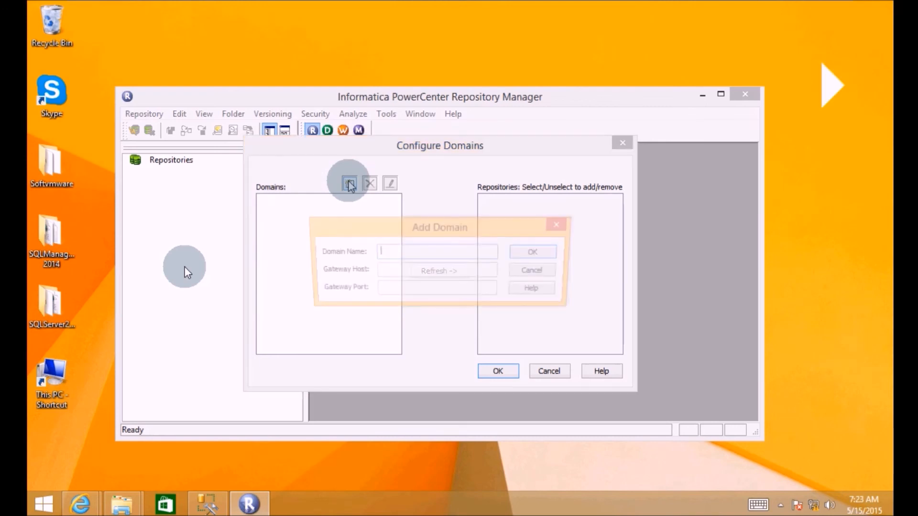
- Open the Add Domain form from the Configure Domains dialog
{"action": "left_click", "coordinate": [349, 184]}
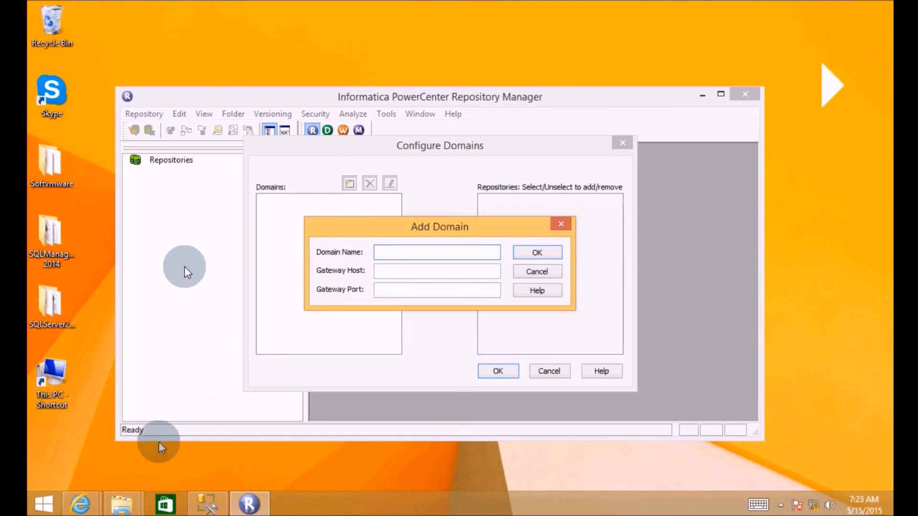
{"action": "mouse_move", "coordinate": [81, 500]}
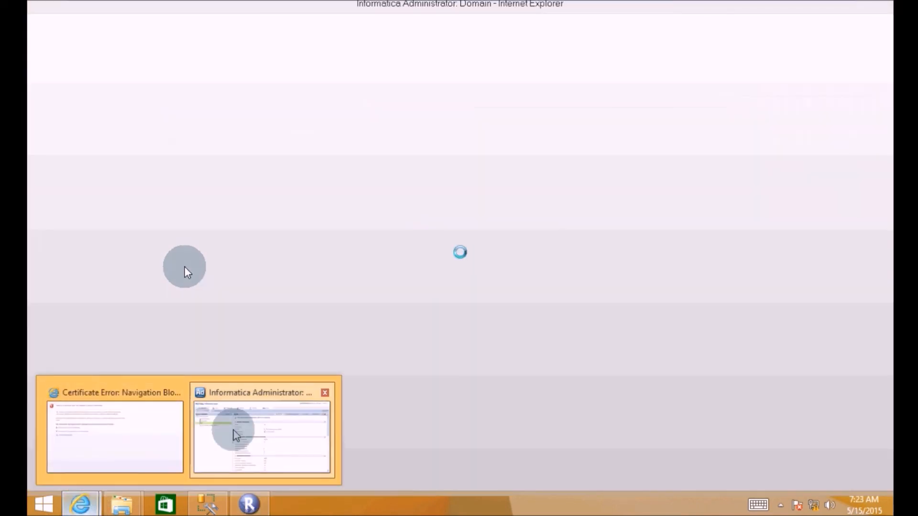
- Return to Informatica Administrator, select node01_Adam, and acknowledge the session-expired message
{"action": "left_click", "coordinate": [233, 431]}
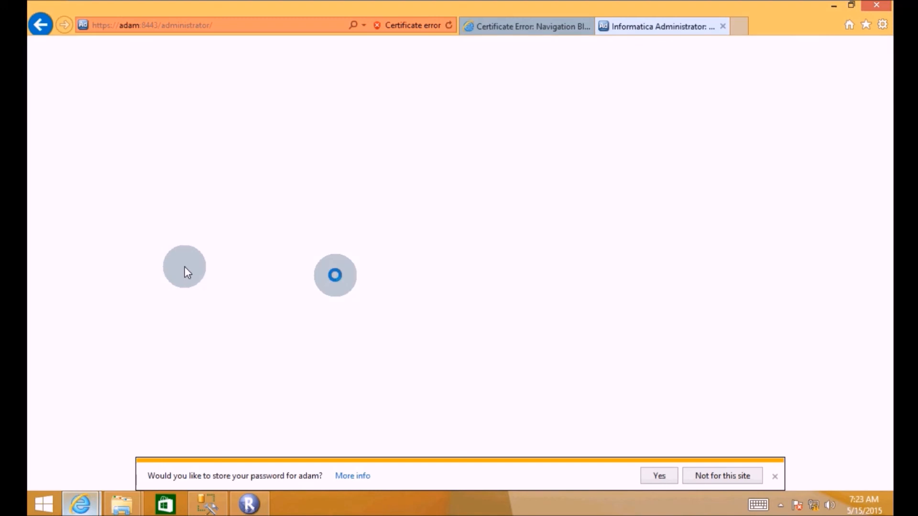
{"action": "left_click", "coordinate": [116, 148]}
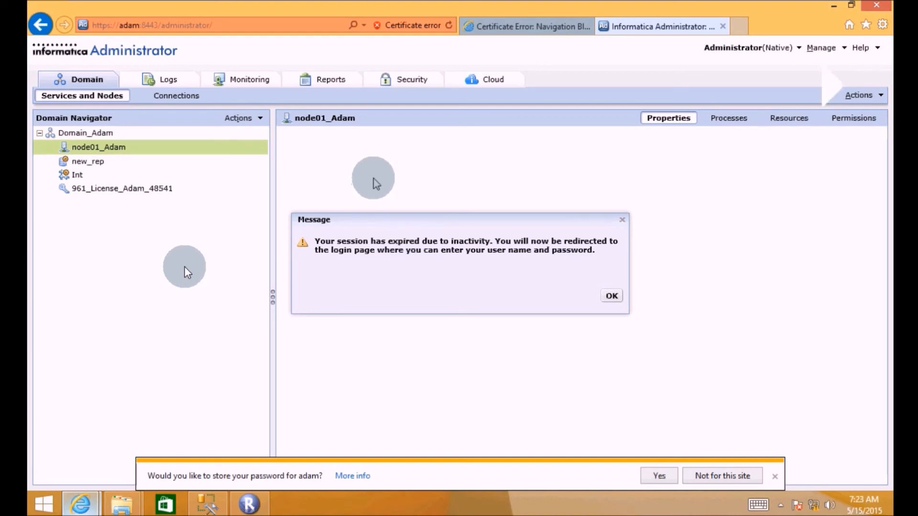
{"action": "left_click", "coordinate": [609, 297]}
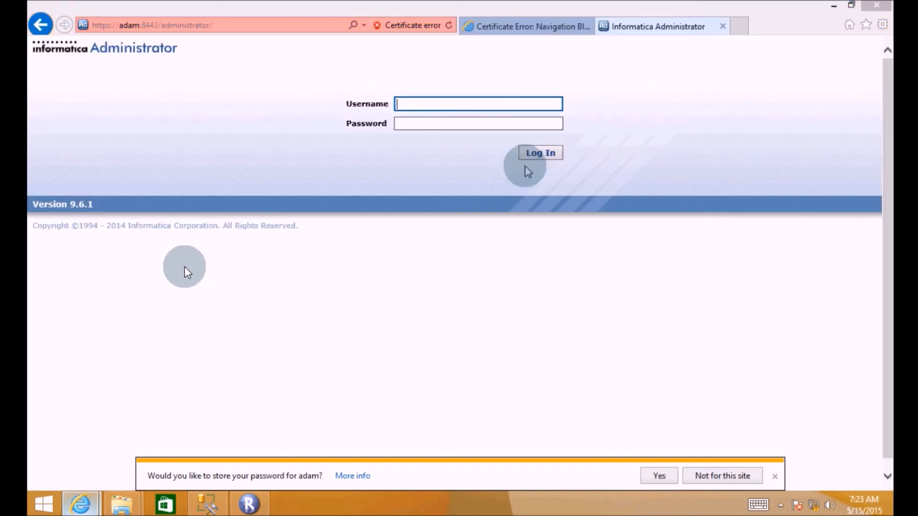
- Log back into Informatica Administrator with the administrator username and password
{"action": "left_click", "coordinate": [402, 103]}
{"action": "type", "text": "Ad"}
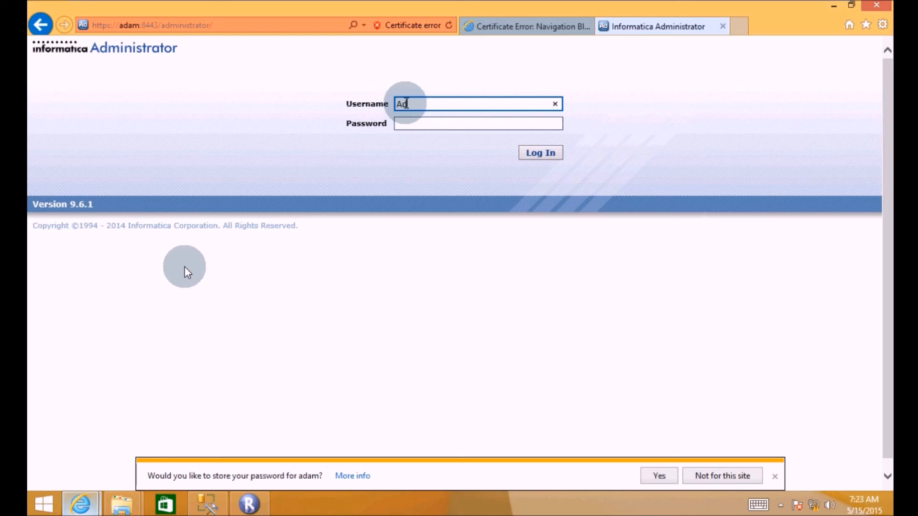
{"action": "type", "text": "ministrator"}
{"action": "key", "text": "Tab"}
{"action": "type", "text": "Admin123"}
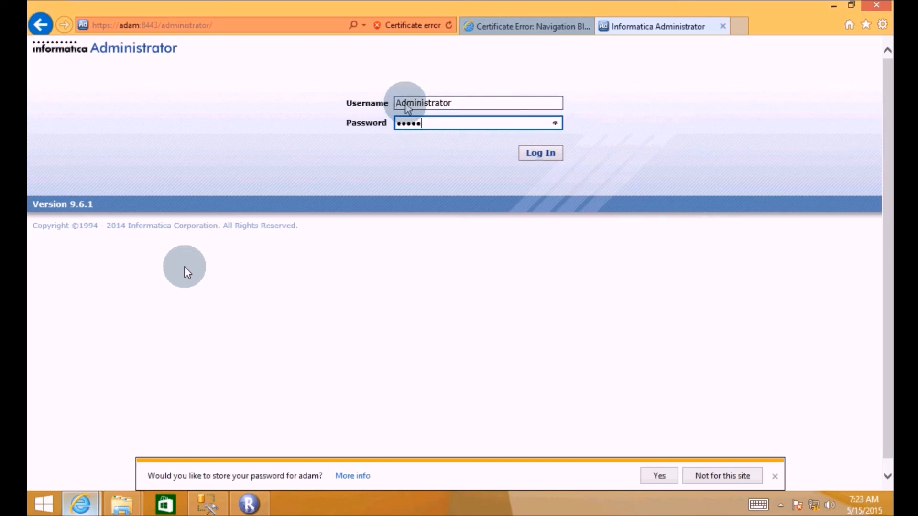
{"action": "type", "text": "rator"}
{"action": "left_click", "coordinate": [547, 158]}
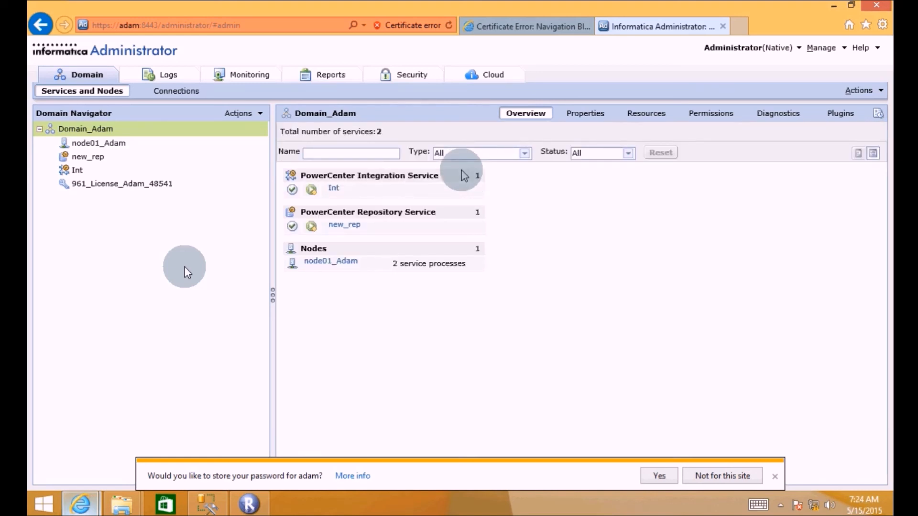
- Copy the node01_Adam node name (host Adam, port 6005) from Administrator, then return to Add Domain
{"action": "left_click", "coordinate": [115, 143]}
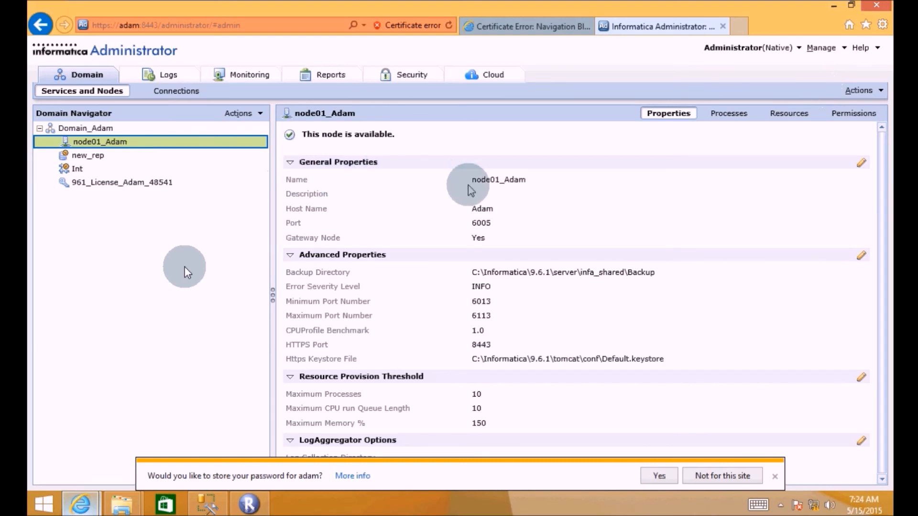
{"action": "left_click", "coordinate": [259, 506]}
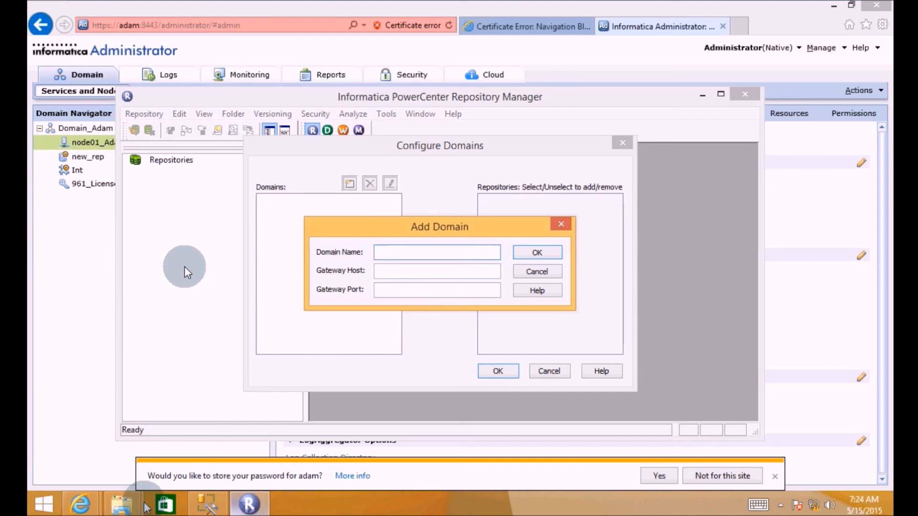
{"action": "mouse_move", "coordinate": [97, 506]}
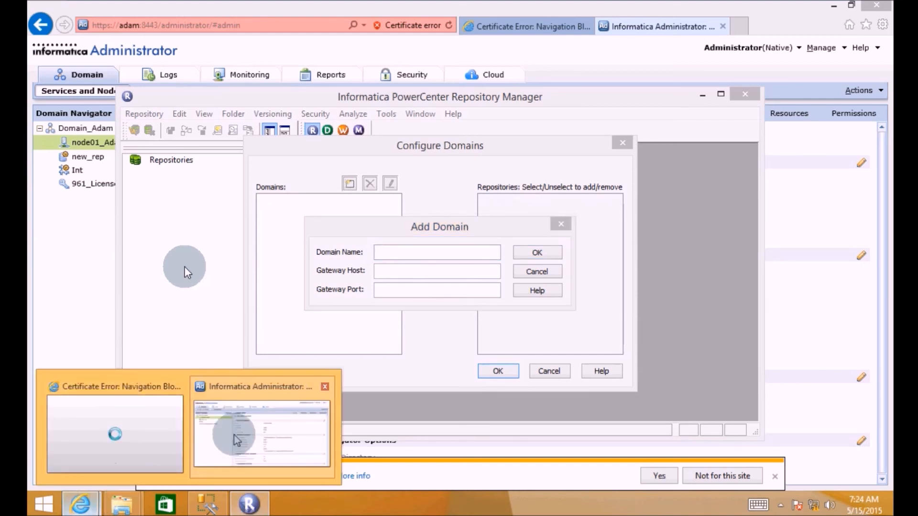
{"action": "left_click", "coordinate": [225, 425]}
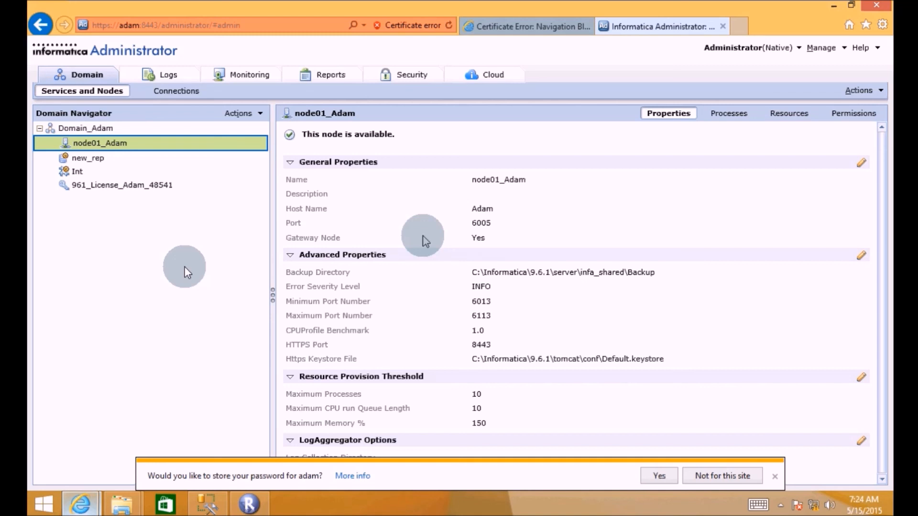
{"action": "left_click", "coordinate": [530, 179]}
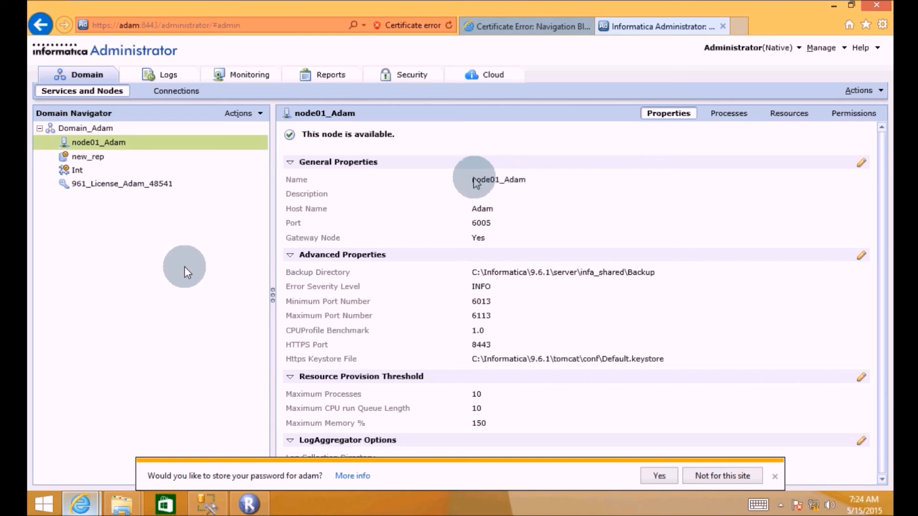
{"action": "left_click_drag", "start_coordinate": [471, 181], "coordinate": [528, 180]}
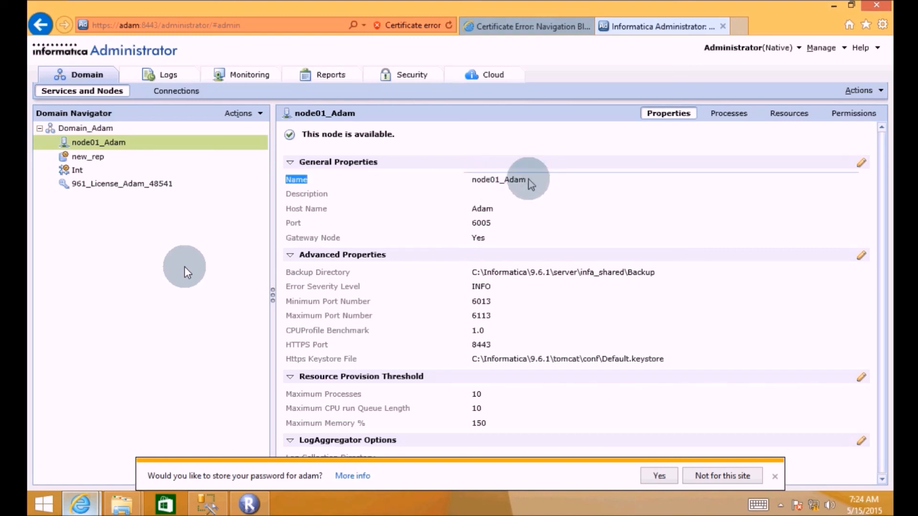
{"action": "double_click", "coordinate": [521, 179]}
{"action": "key", "text": "ctrl+c"}
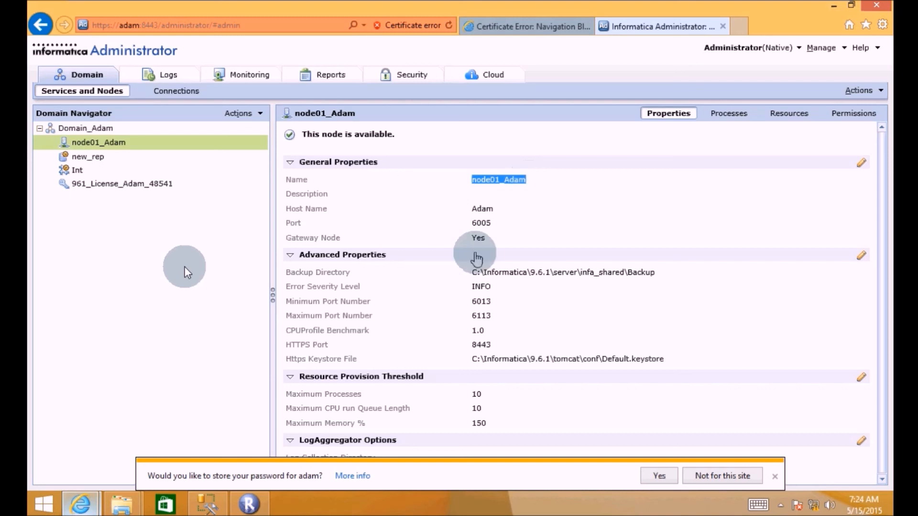
{"action": "left_click", "coordinate": [249, 507]}
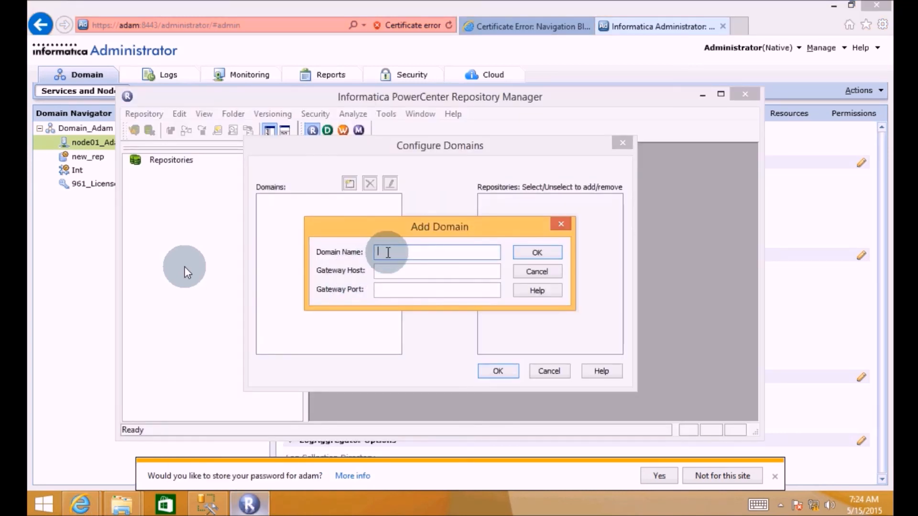
- Set the domain name to Domain_Adam by editing the pasted node name
{"action": "key", "text": "ctrl+v"}
{"action": "key", "text": "Left"}
{"action": "key", "text": "Left"}
{"action": "key", "text": "Left"}
{"action": "key", "text": "Left"}
{"action": "key", "text": "Left"}
{"action": "key", "text": "Left"}
{"action": "key", "text": "BackSpace"}
{"action": "key", "text": "BackSpace"}
{"action": "key", "text": "BackSpace"}
{"action": "key", "text": "BackSpace"}
{"action": "key", "text": "BackSpace"}
{"action": "key", "text": "BackSpace"}
{"action": "type", "text": "Domain"}
{"action": "key", "text": "Tab"}
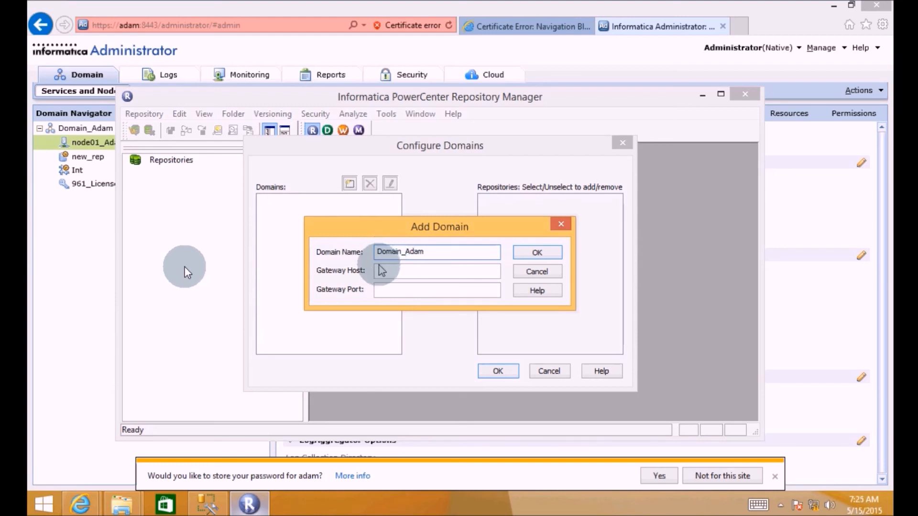
- Set the gateway host to Adam, trimmed from the copied node01_Adam name
{"action": "left_click", "coordinate": [81, 504]}
{"action": "left_click", "coordinate": [271, 425]}
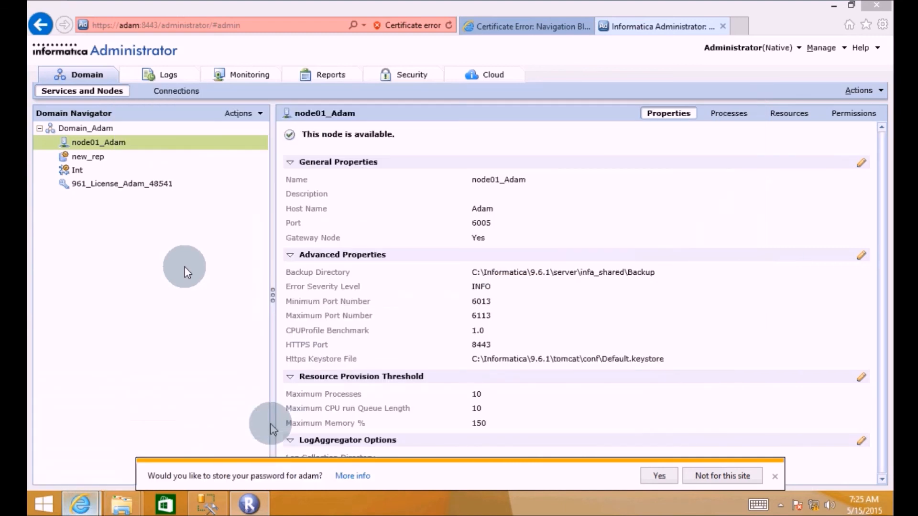
{"action": "double_click", "coordinate": [355, 180]}
{"action": "key", "text": "ctrl+c"}
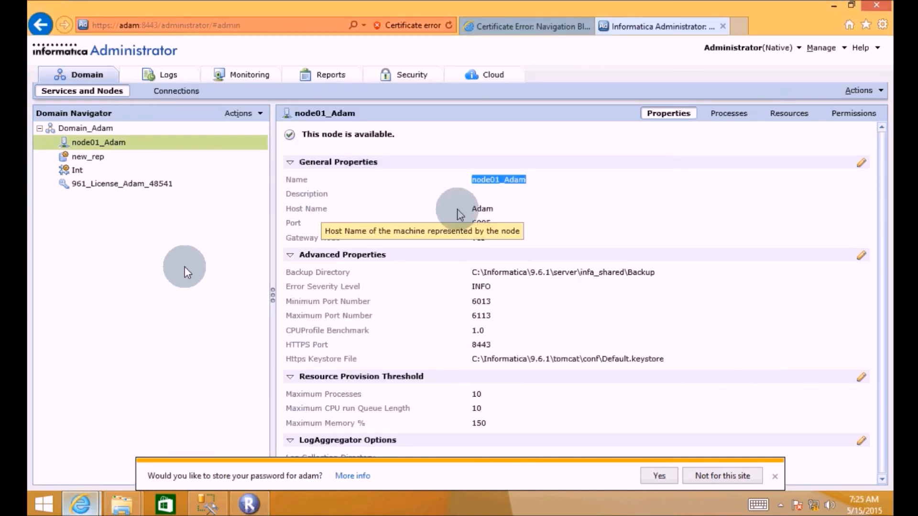
{"action": "left_click", "coordinate": [258, 503]}
{"action": "left_click", "coordinate": [386, 272]}
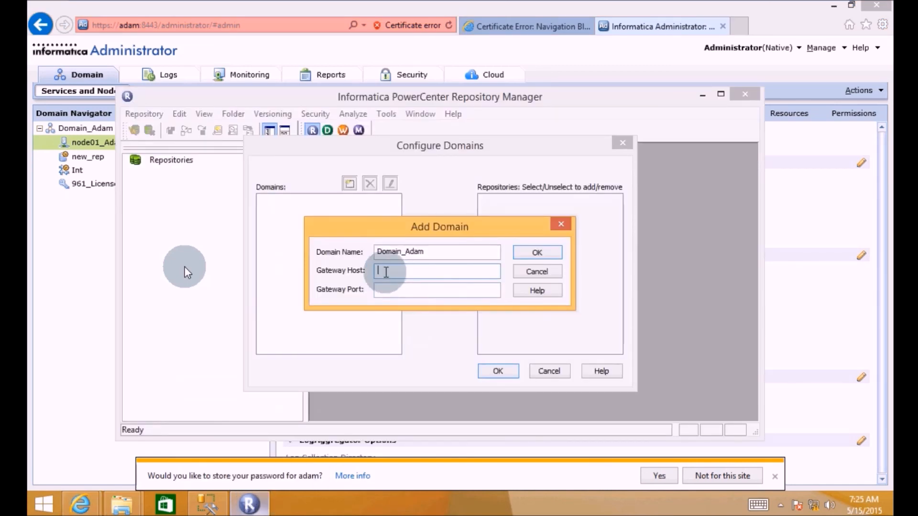
{"action": "key", "text": "ctrl+v"}
{"action": "key", "text": "Left"}
{"action": "key", "text": "Left"}
{"action": "key", "text": "Left"}
{"action": "key", "text": "Left"}
{"action": "key", "text": "BackSpace"}
{"action": "key", "text": "BackSpace"}
{"action": "key", "text": "BackSpace"}
{"action": "key", "text": "BackSpace"}
{"action": "key", "text": "BackSpace"}
{"action": "key", "text": "BackSpace"}
{"action": "key", "text": "BackSpace"}
- Enter gateway port 6005, as shown on the node's properties, and confirm the domain
{"action": "left_click", "coordinate": [82, 499]}
{"action": "left_click", "coordinate": [221, 437]}
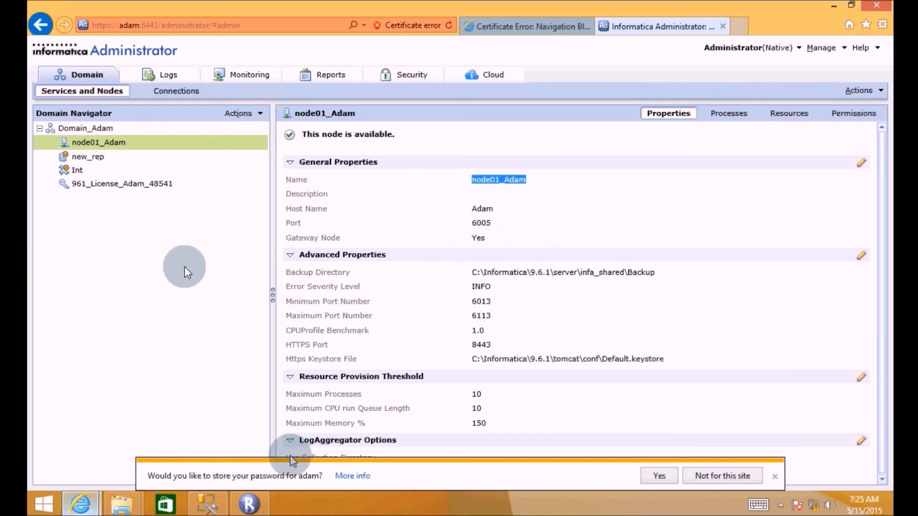
{"action": "left_click", "coordinate": [245, 509]}
{"action": "left_click", "coordinate": [383, 289]}
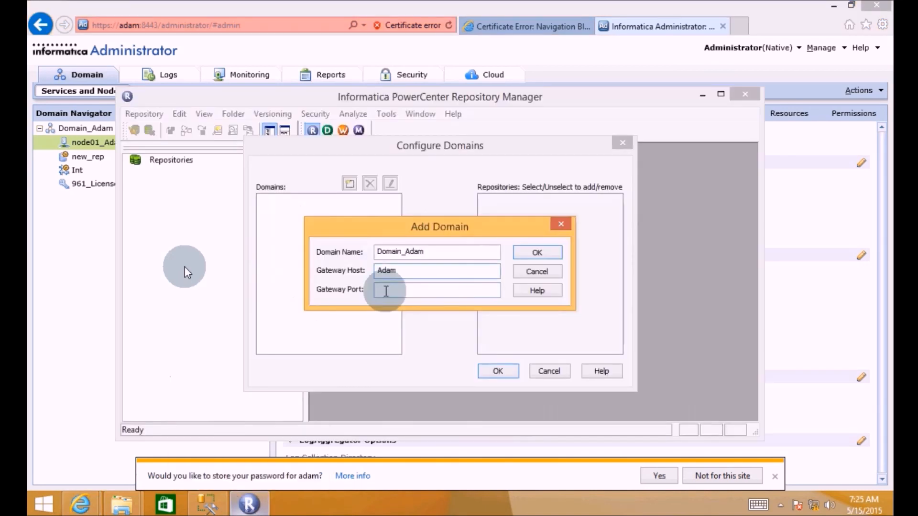
{"action": "type", "text": "6005"}
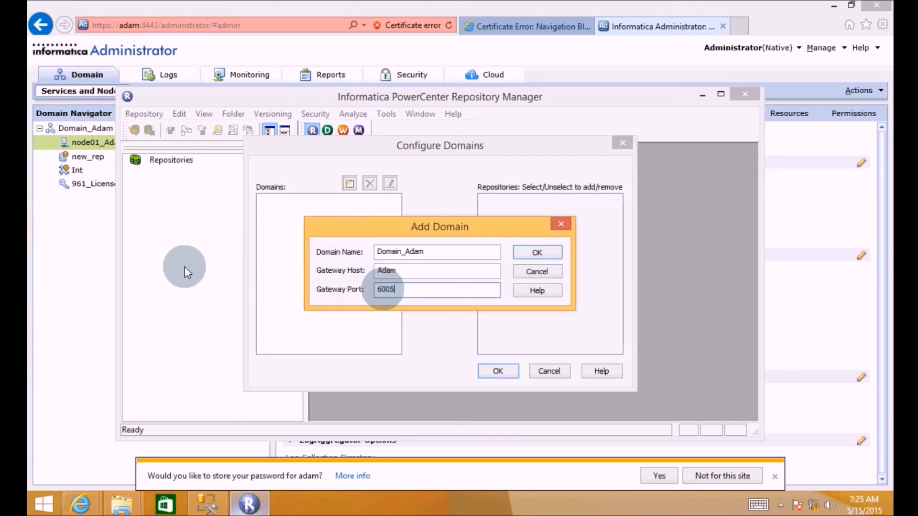
{"action": "left_click", "coordinate": [536, 253]}
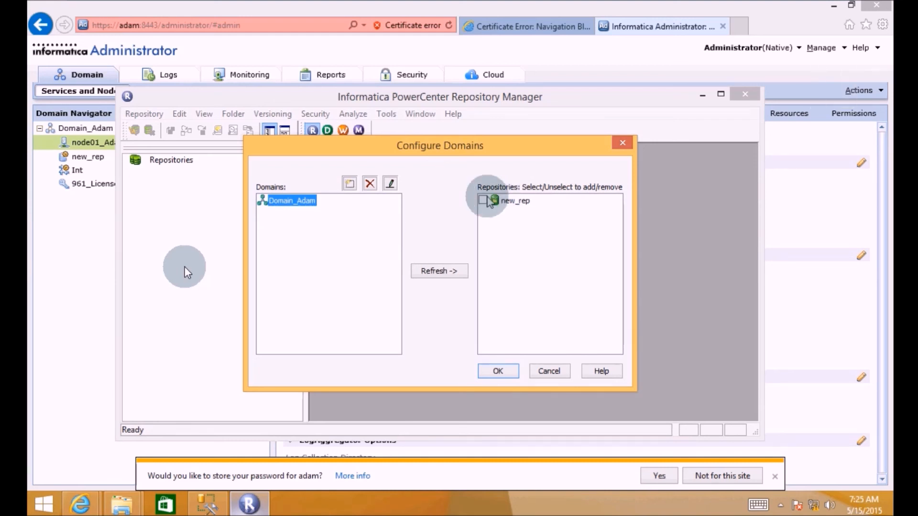
- Select repository new_rep from Domain_Adam, accept the setup, and bring up new_rep's Connect to Repository login
{"action": "left_click", "coordinate": [483, 200]}
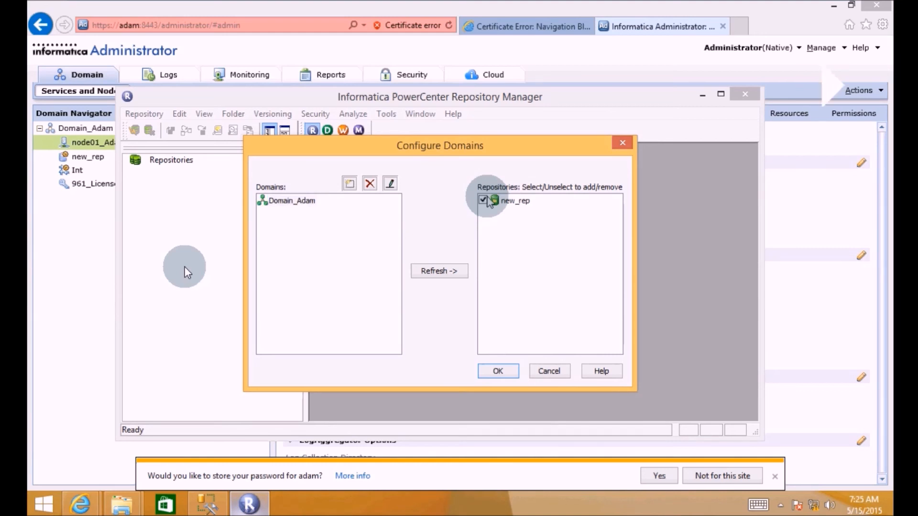
{"action": "left_click", "coordinate": [499, 370]}
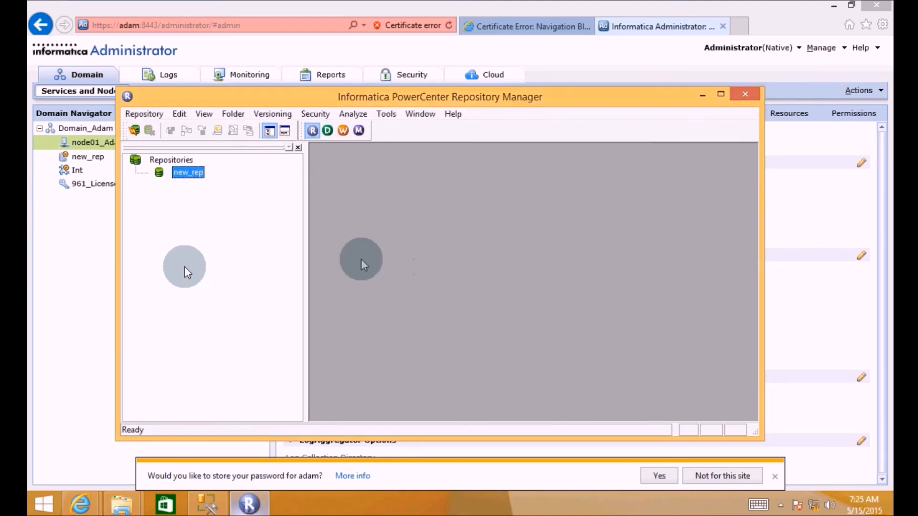
{"action": "left_click", "coordinate": [134, 131]}
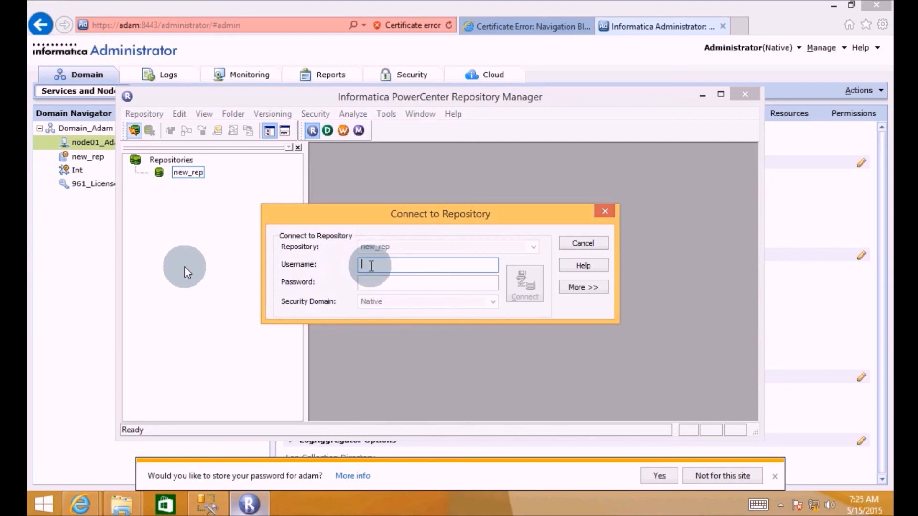
- Connect to new_rep using the administrator username and password
{"action": "type", "text": "Administrator"}
{"action": "key", "text": "Tab"}
{"action": "type", "text": "**************"}
{"action": "left_click", "coordinate": [525, 285]}
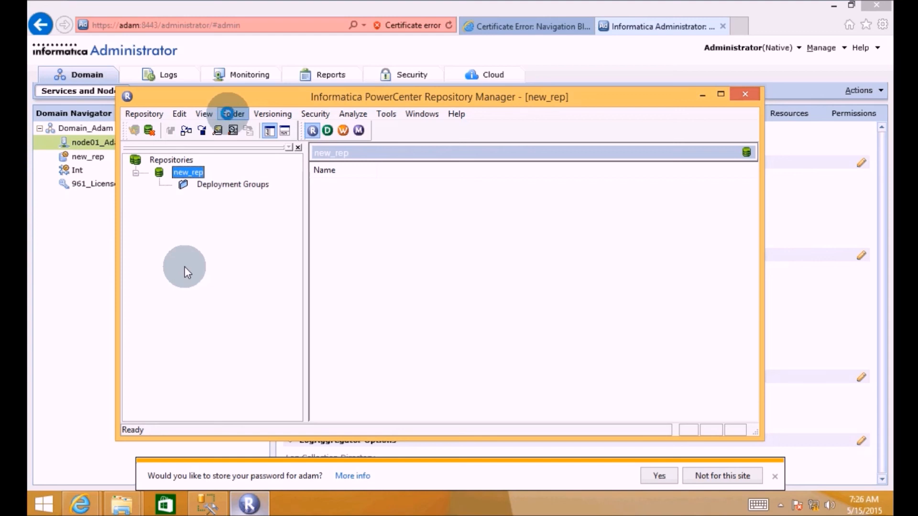
- Create a new folder in new_rep and name it DW_DEV
{"action": "left_click", "coordinate": [231, 115]}
{"action": "left_click", "coordinate": [218, 128]}
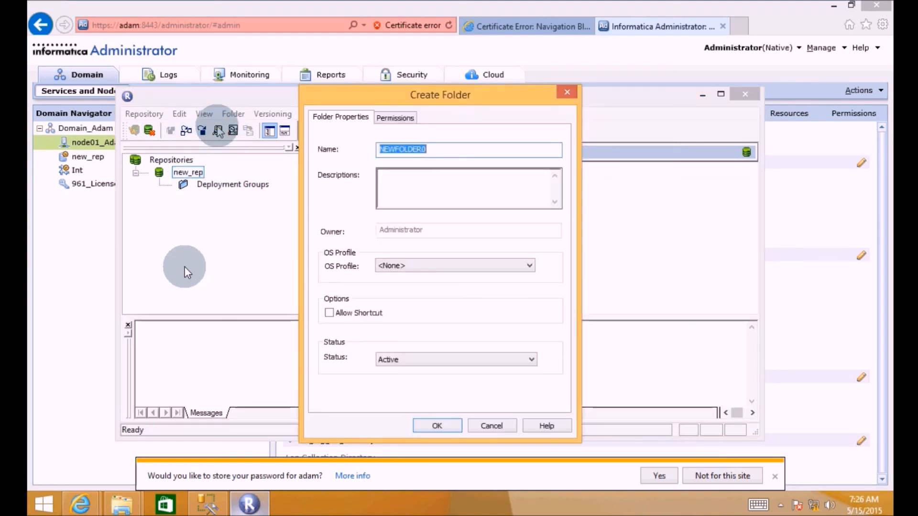
{"action": "key", "text": "BackSpace"}
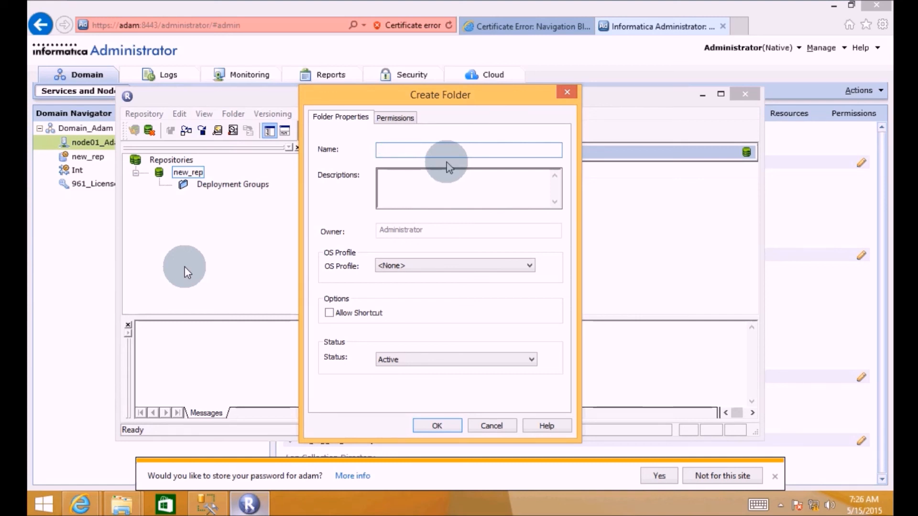
{"action": "type", "text": "DW_DE"}
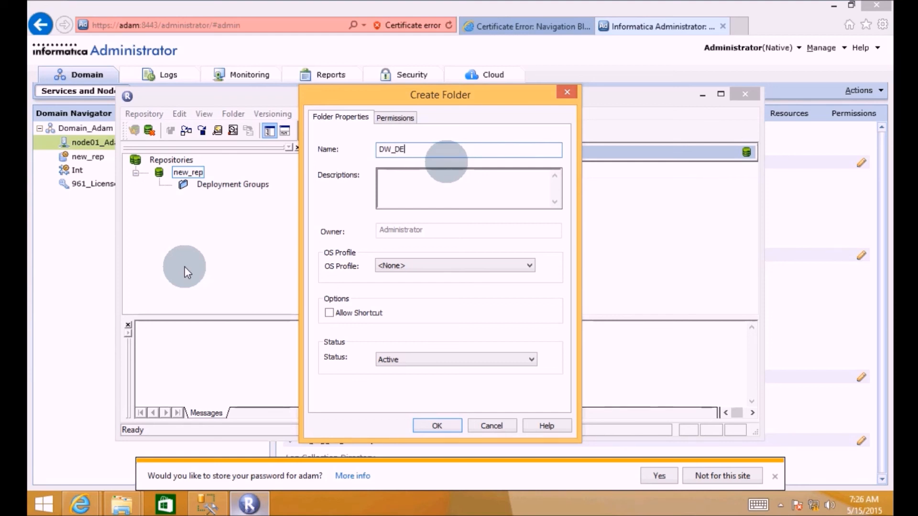
{"action": "type", "text": "V"}
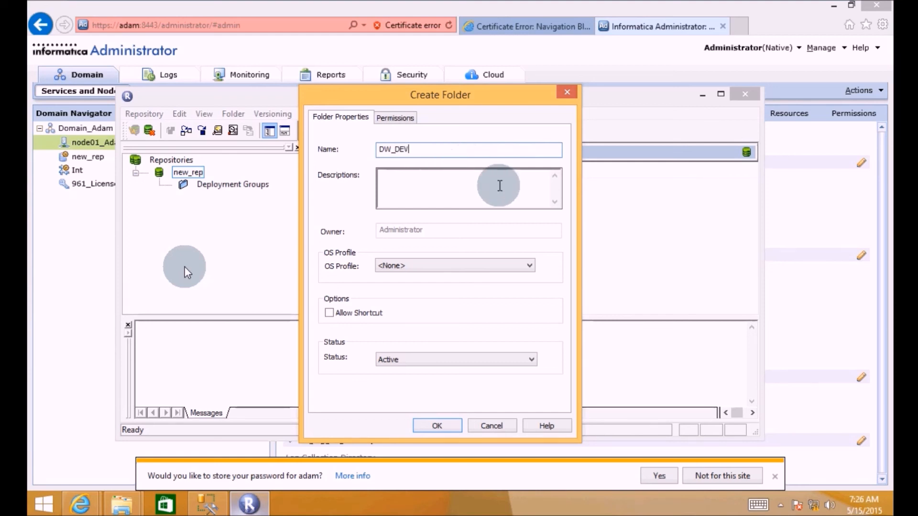
- Give the folder the description 'THNX!! DONE :)'
{"action": "left_click", "coordinate": [446, 197]}
{"action": "type", "text": "THNX!! DONE"}
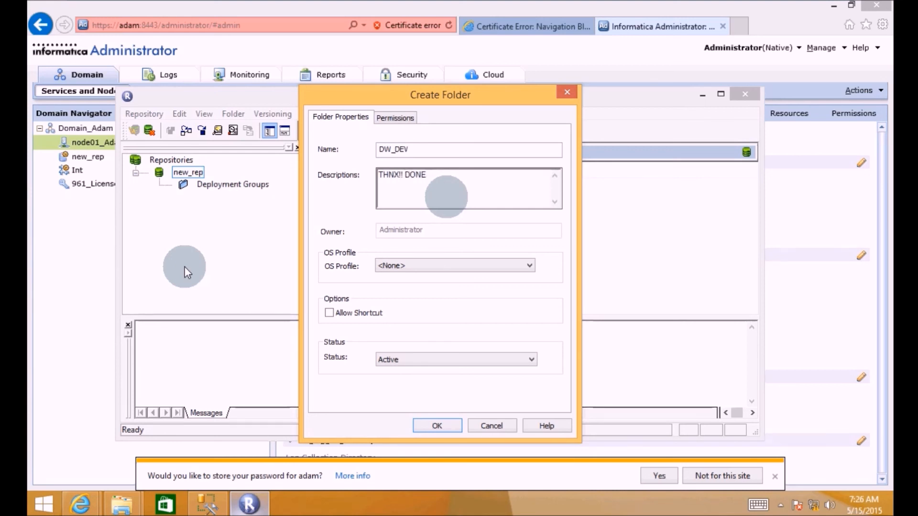
{"action": "type", "text": " :("}
{"action": "key", "text": "BackSpace"}
{"action": "type", "text": ")"}
- Confirm the Create Folder dialog to add DW_DEV to new_rep
{"action": "double_click", "coordinate": [340, 238]}
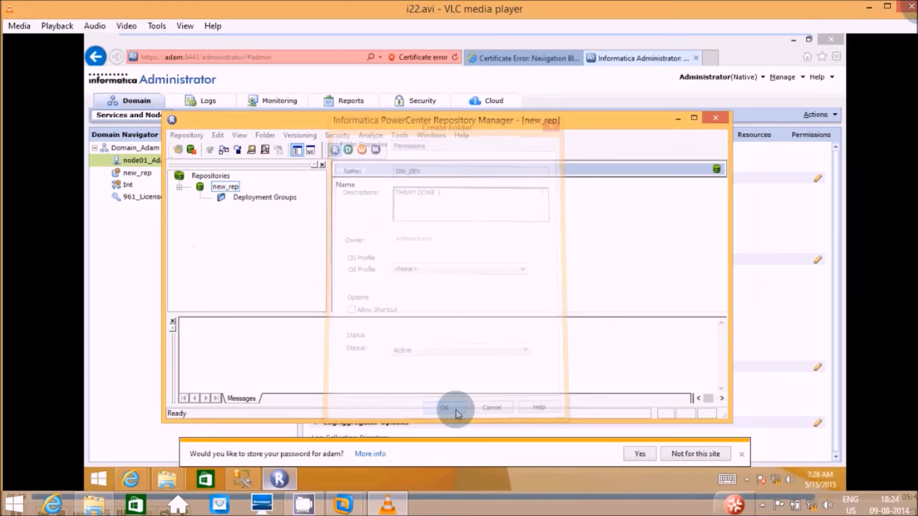